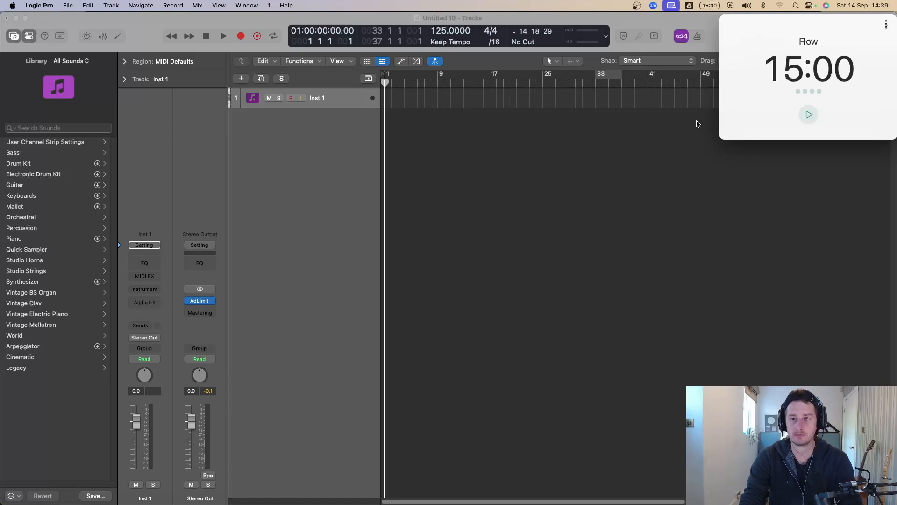
Start the 15-minute Flow countdown and close its timer window.
click(812, 116)
click(635, 182)
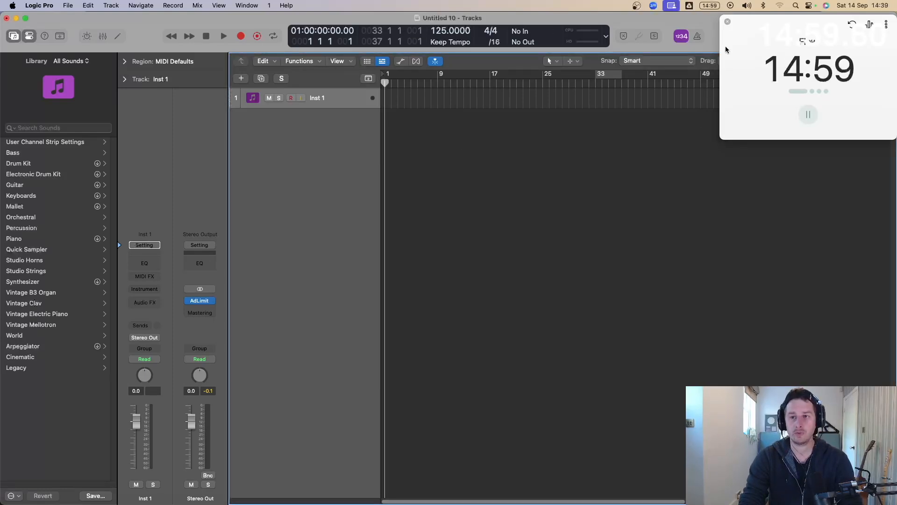
click(726, 22)
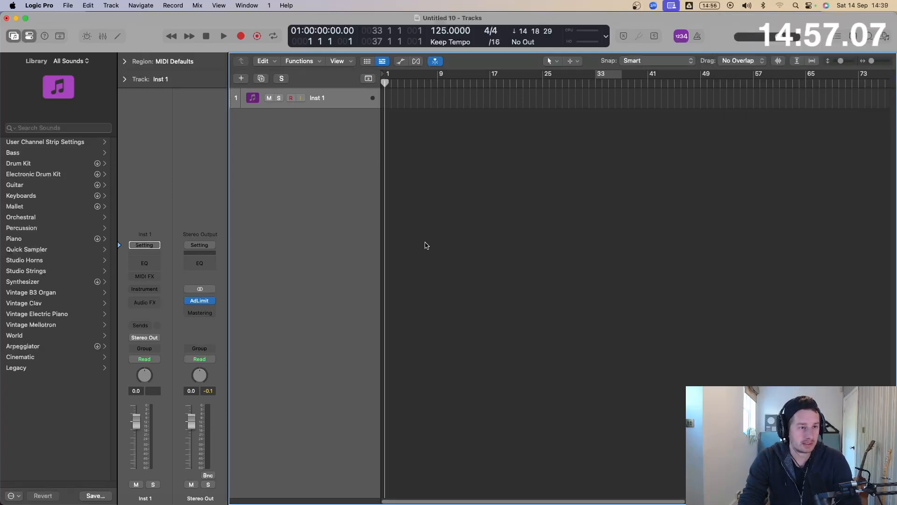
Load the Deep Tech electronic drum kit onto the Inst 1 track.
click(53, 178)
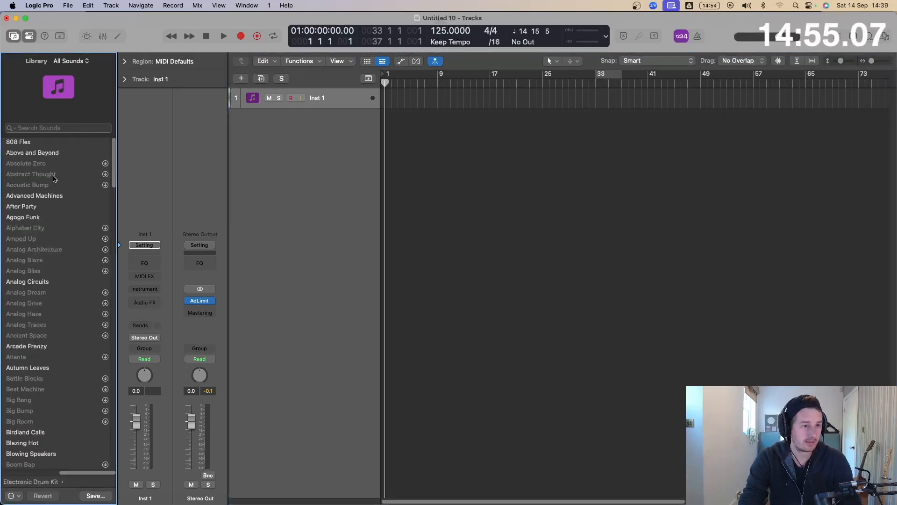
scroll(67, 340, down, 10)
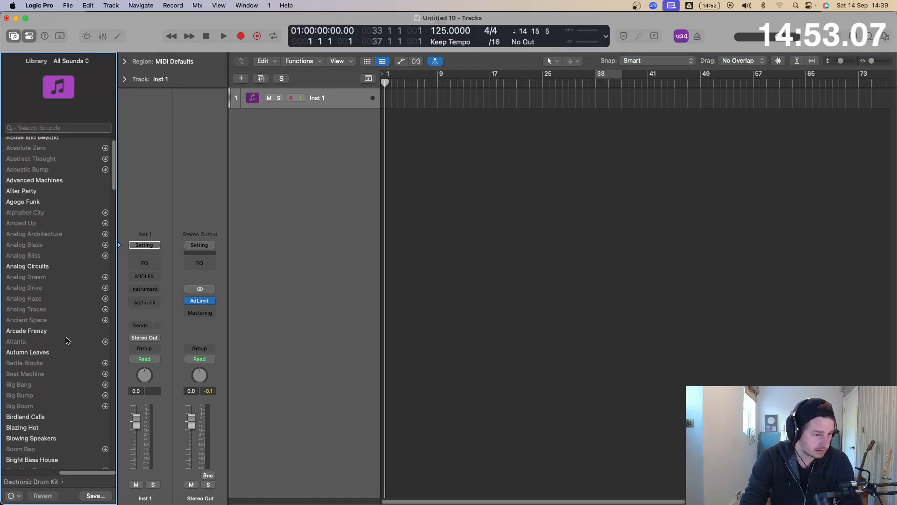
scroll(54, 406, down, 3)
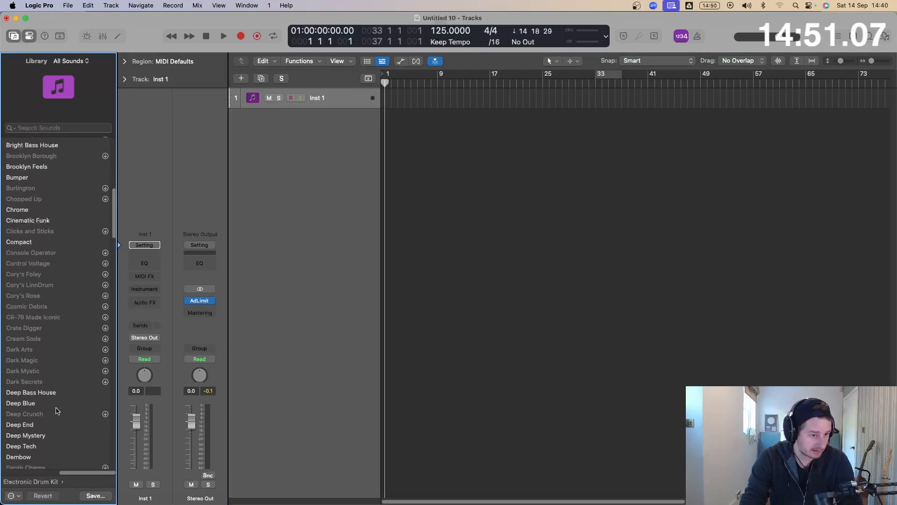
click(35, 366)
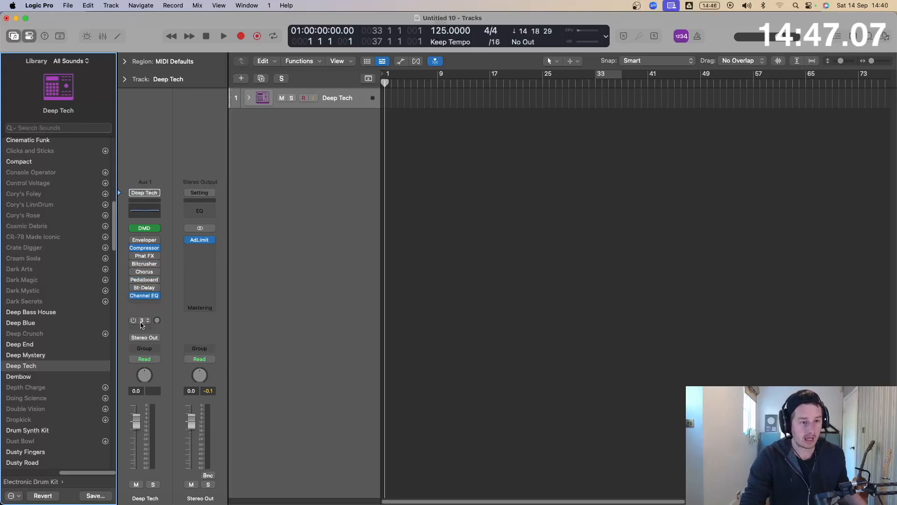
Create a pattern region at bar 1 of the drum track and place Kick 1 hits on steps 1, 5, 9 and 13.
right_click(386, 102)
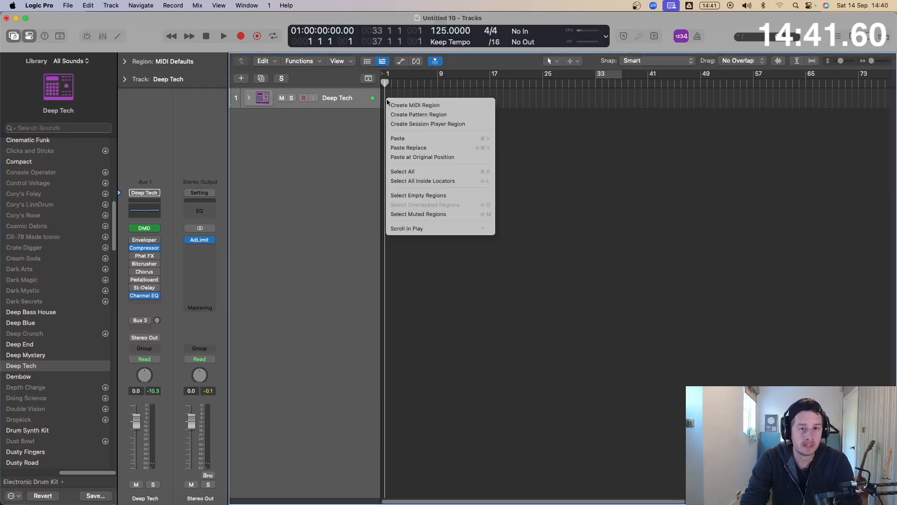
click(404, 116)
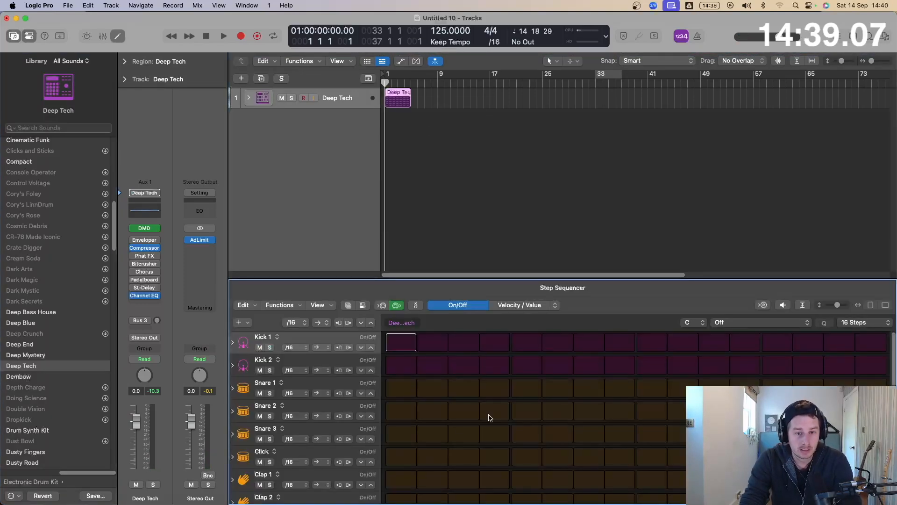
click(401, 342)
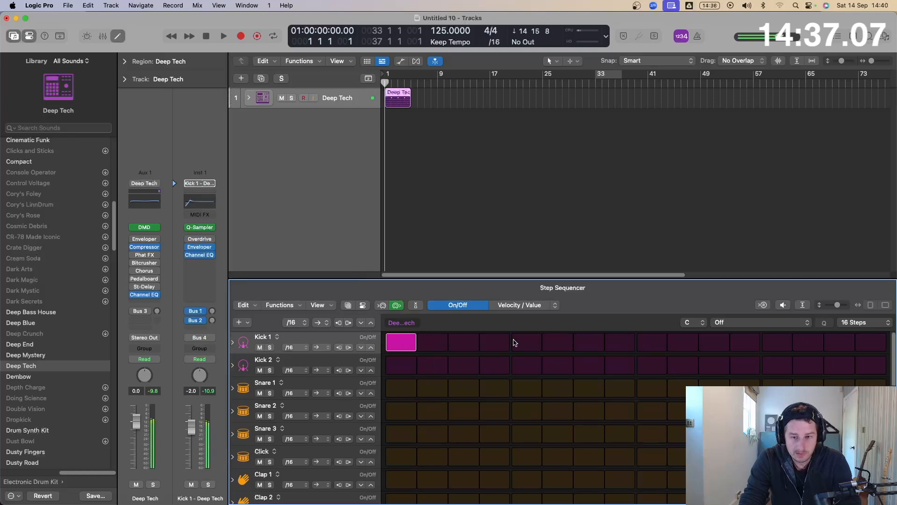
click(523, 342)
click(656, 346)
click(774, 343)
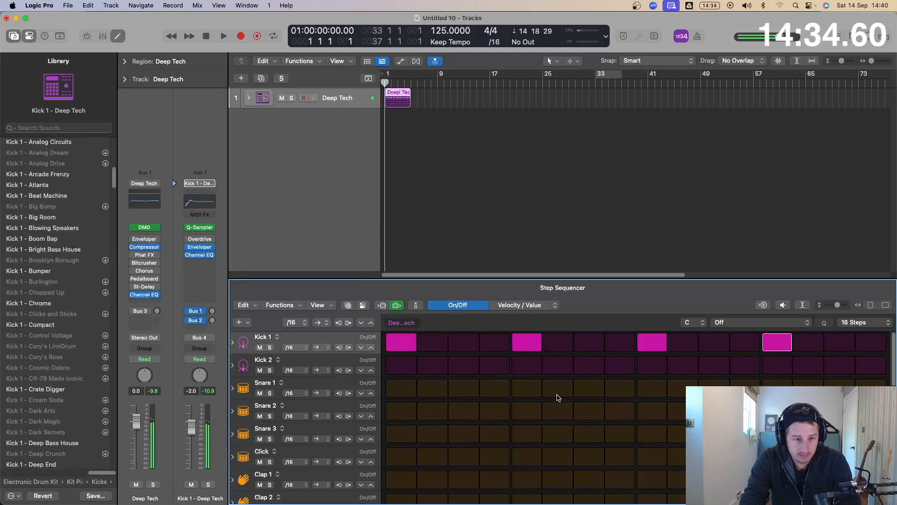
Add Snare 1 and Clap 2 hits on steps 5 and 13 of the drum pattern.
click(529, 389)
scroll(551, 463, down, 1)
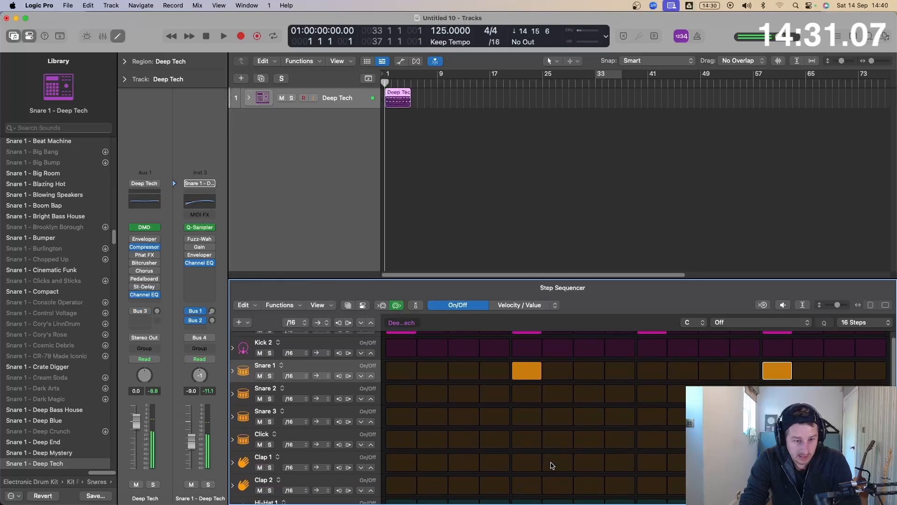
click(527, 484)
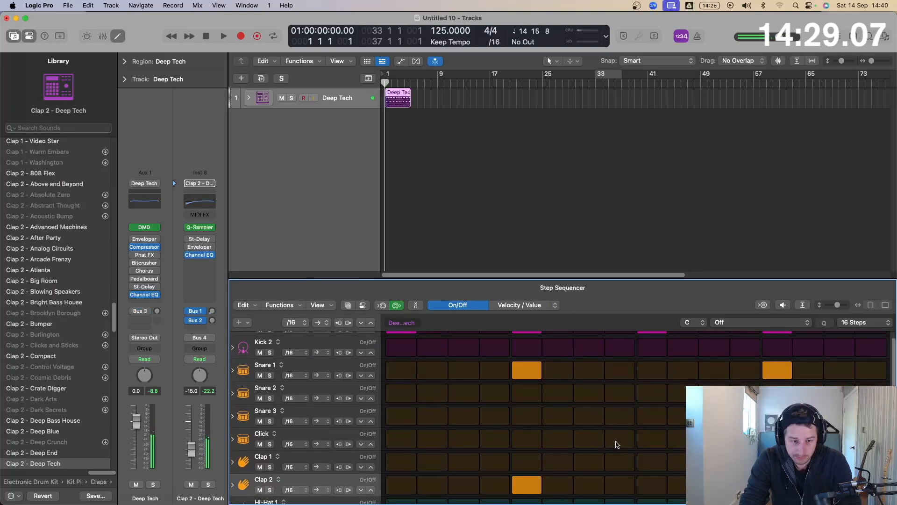
Add Hi-Hat Open hits on the offbeats of the drum pattern, including steps 3 and 7.
scroll(617, 444, down, 4)
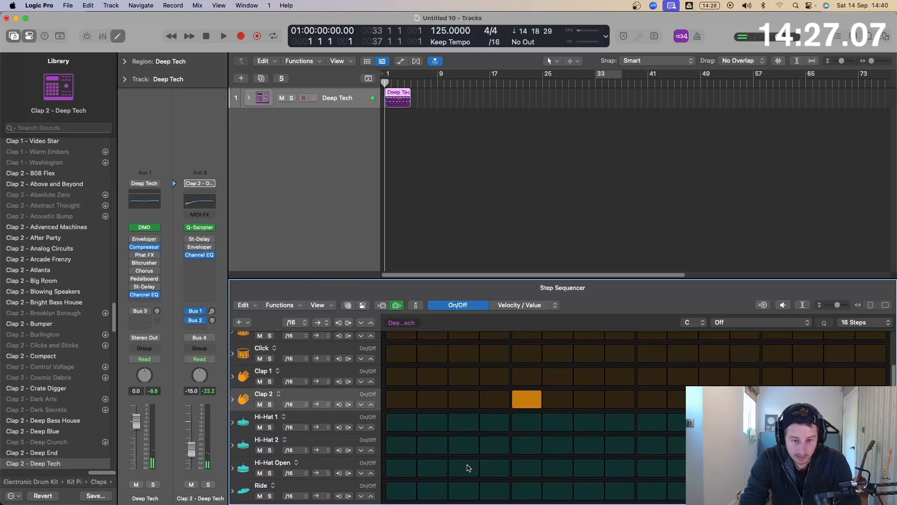
click(464, 469)
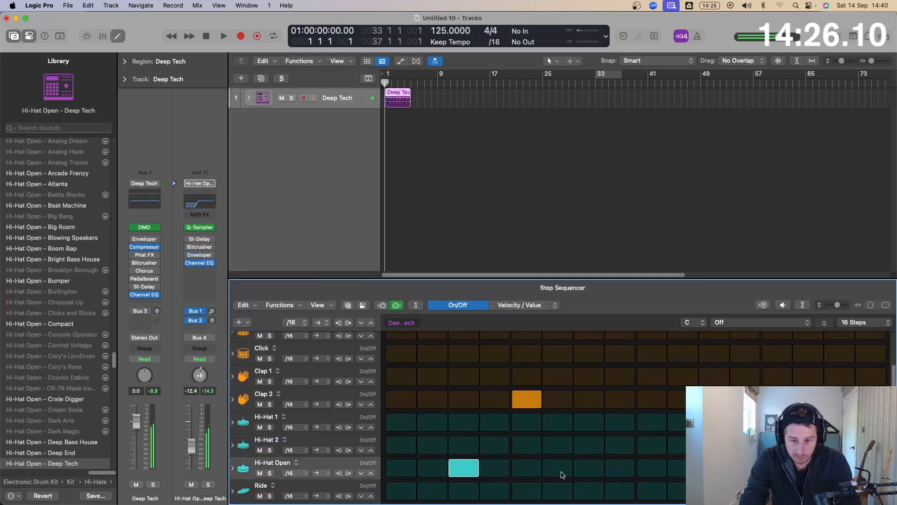
click(588, 468)
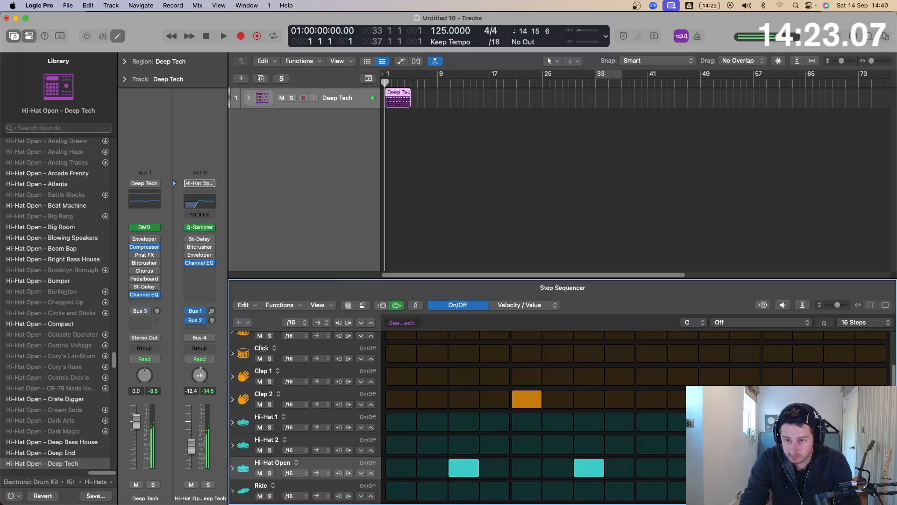
scroll(574, 447, down, 2)
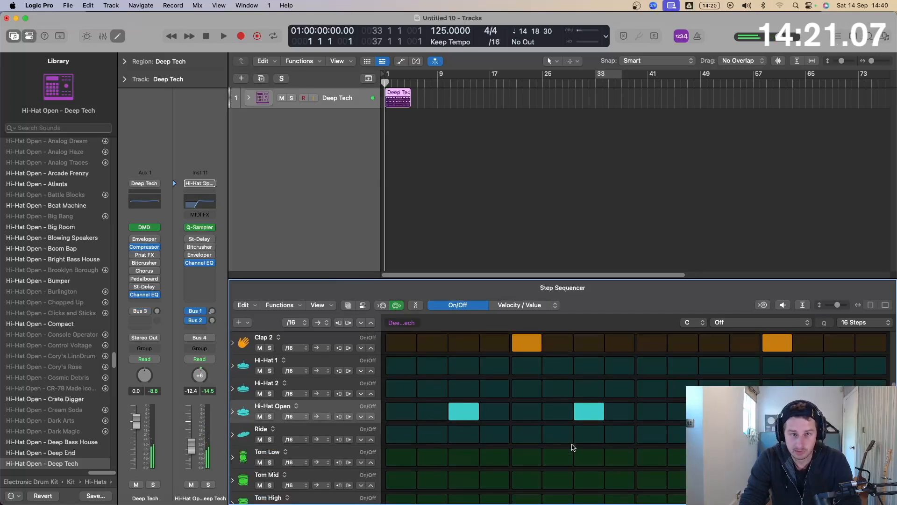
Audition the drum pattern, then loop its region across the timeline and name the track "beat".
key(space)
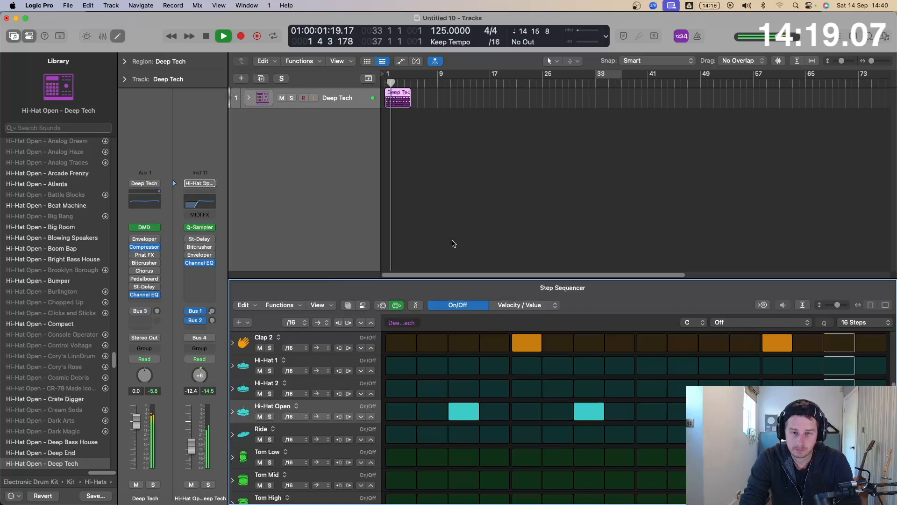
key(space)
click(398, 102)
key(l)
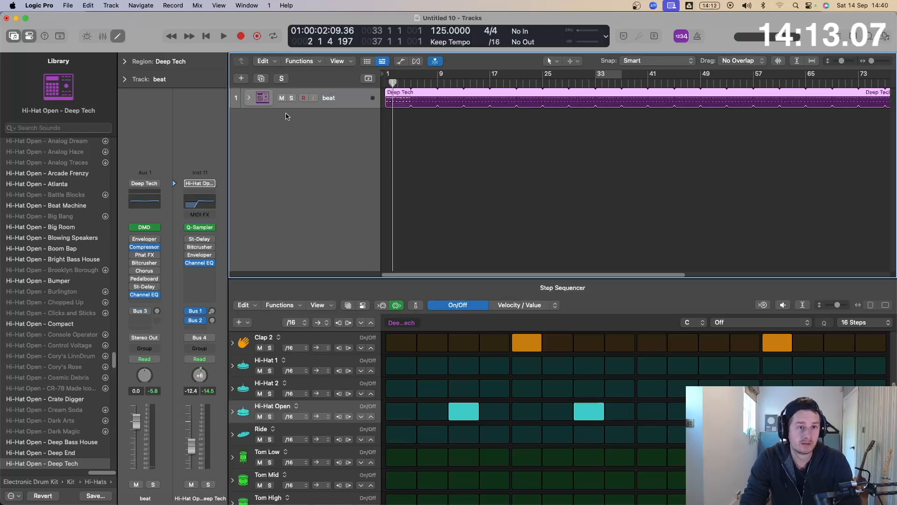
Create a new software instrument track and load the ES2 synthesizer on it in stereo.
click(247, 78)
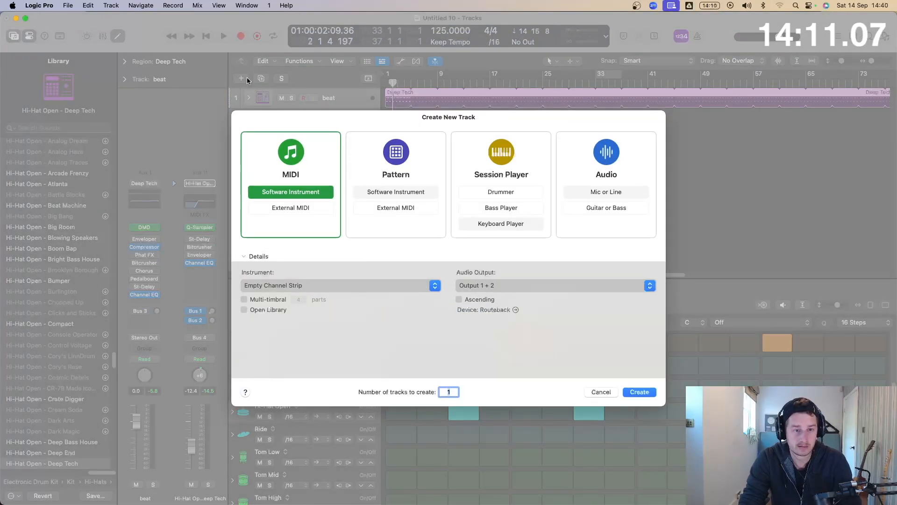
key(Return)
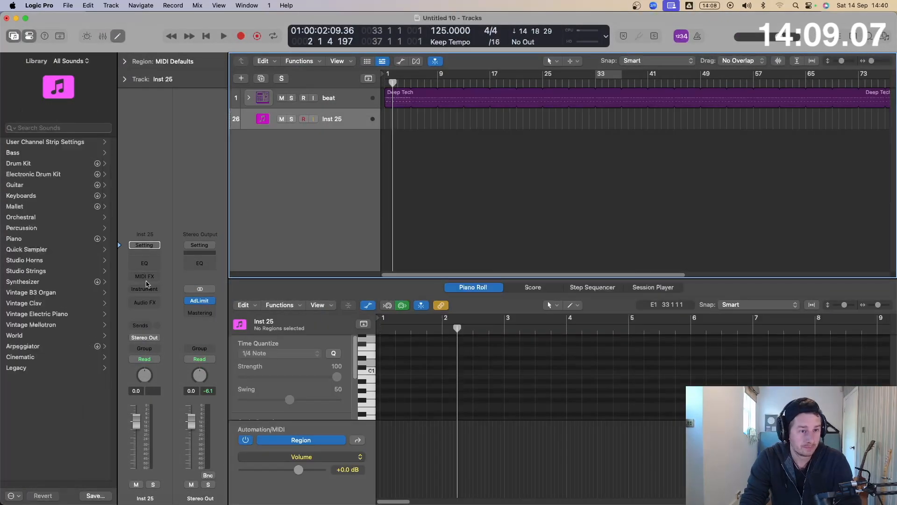
click(145, 289)
mouse_move(208, 298)
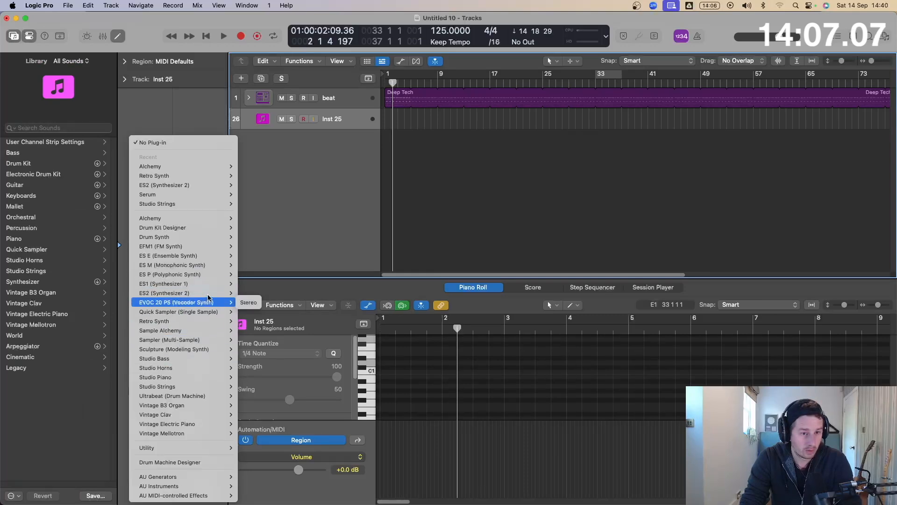
click(250, 292)
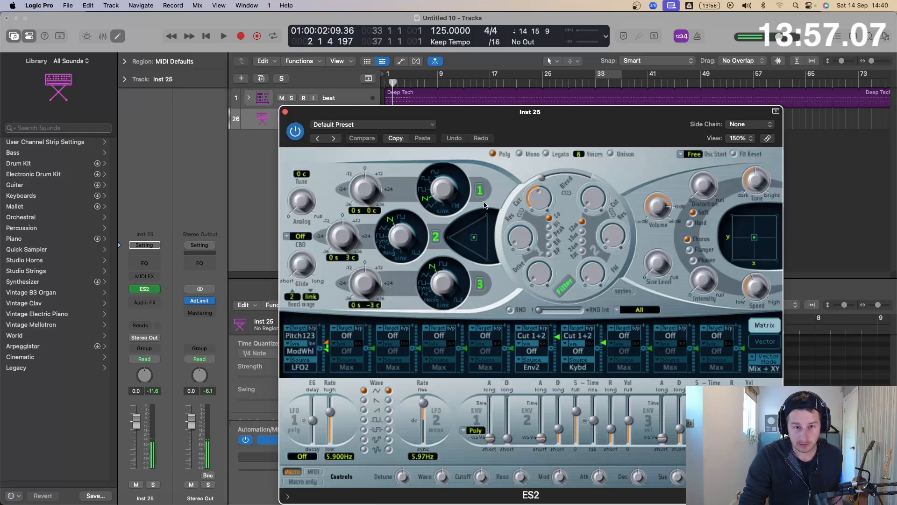
Audition the ES2 Synth Bass presets one after another, from Funk Synth Bass through to Two Filter.
click(347, 125)
mouse_move(369, 350)
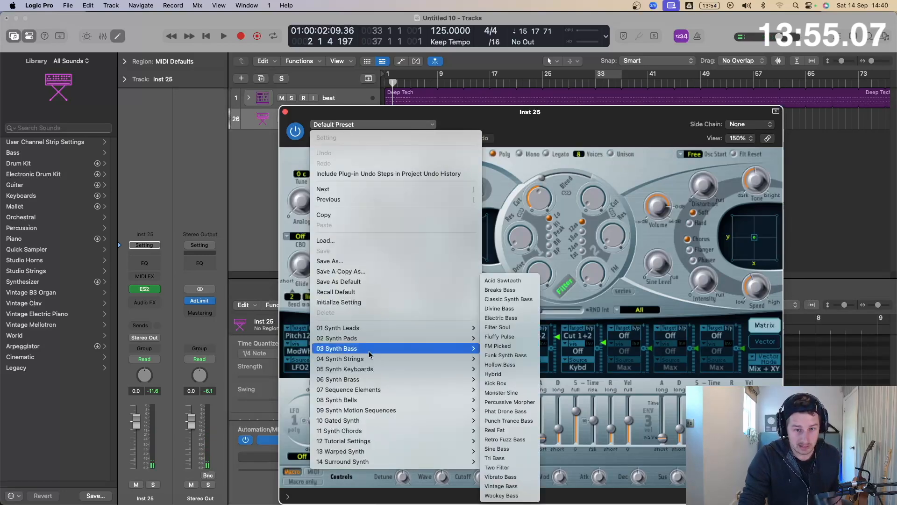
click(513, 356)
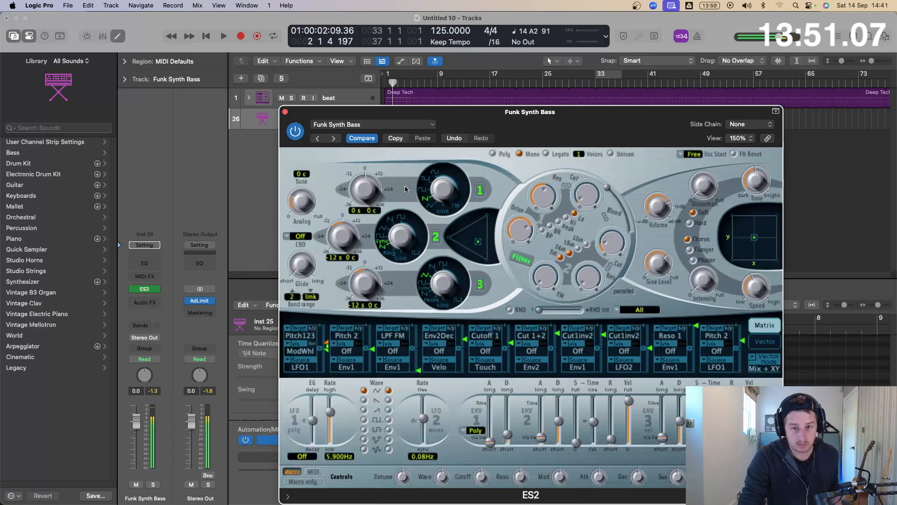
click(334, 138)
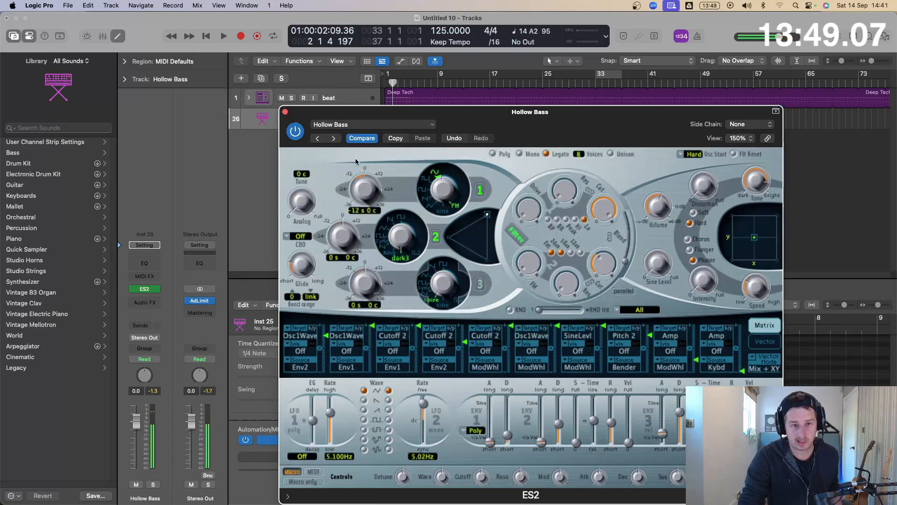
click(336, 139)
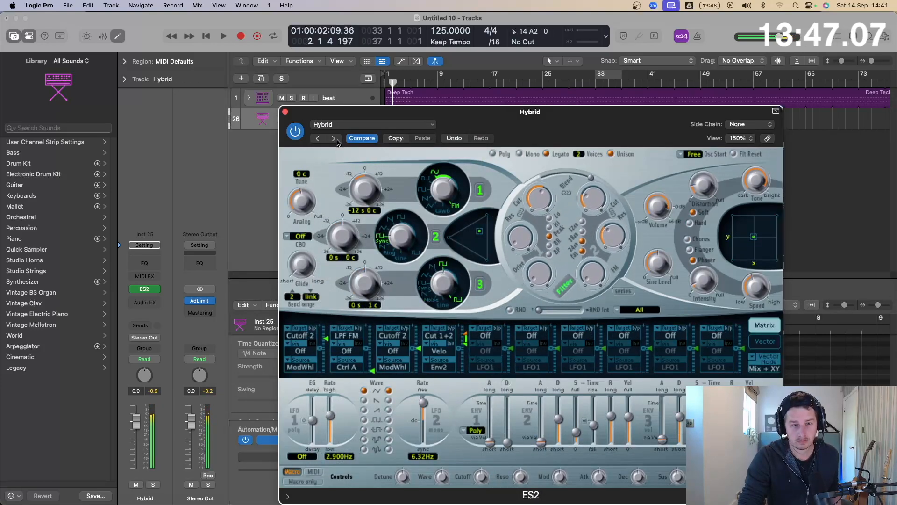
click(334, 139)
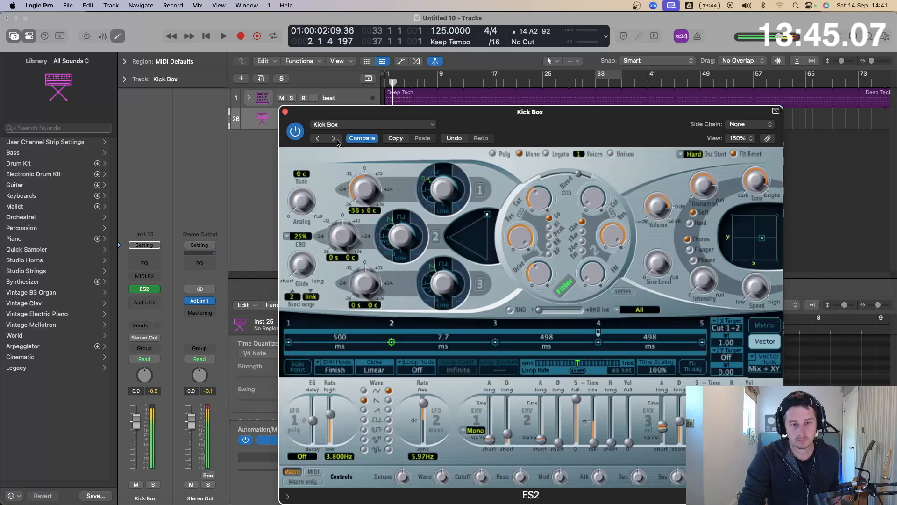
click(335, 139)
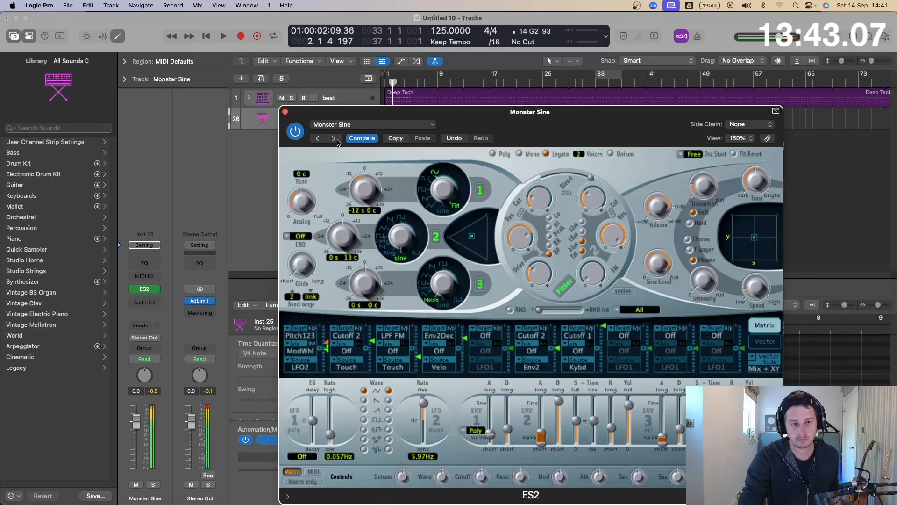
click(335, 139)
click(335, 139)
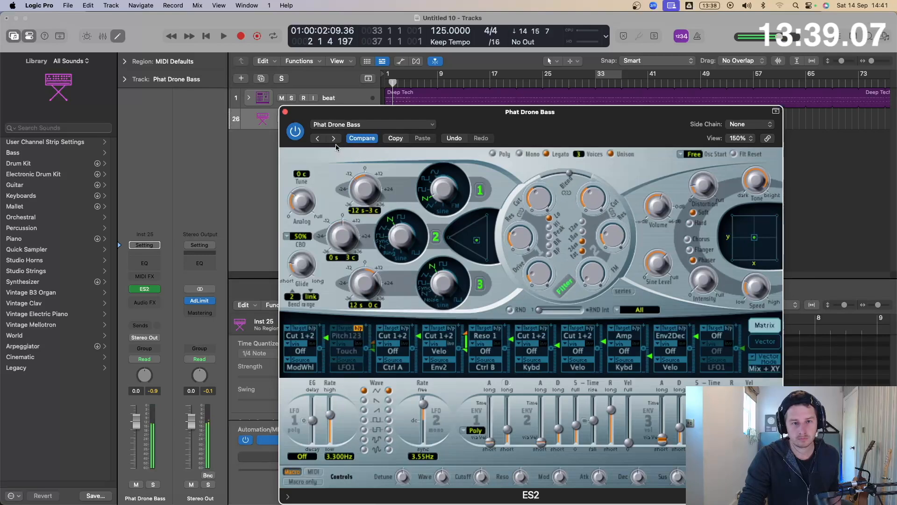
click(335, 139)
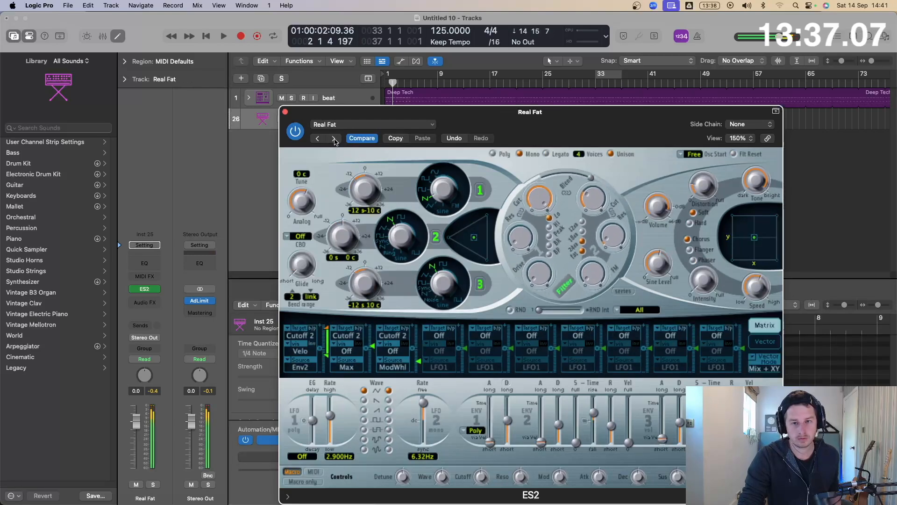
click(335, 139)
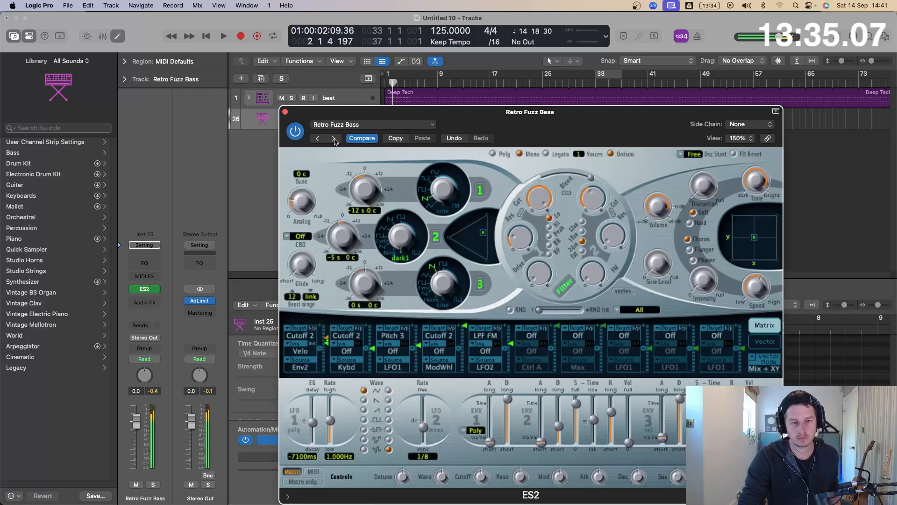
click(335, 139)
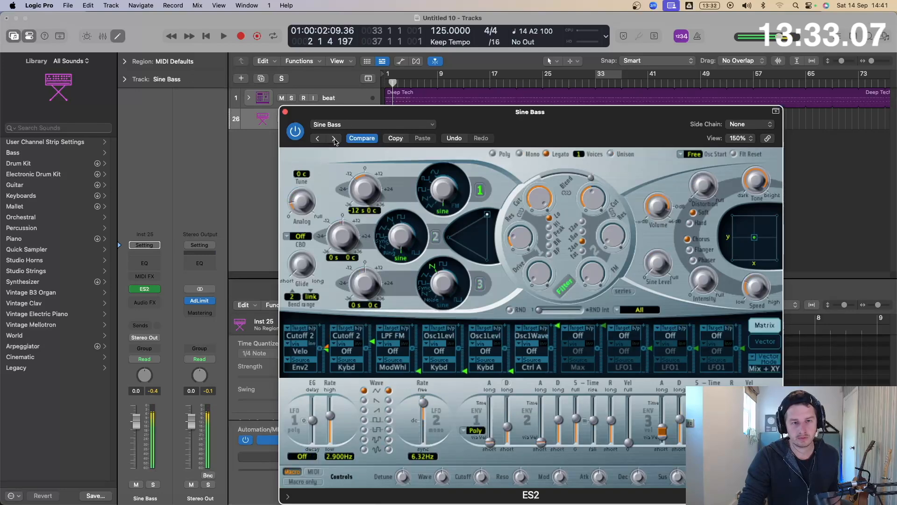
click(335, 139)
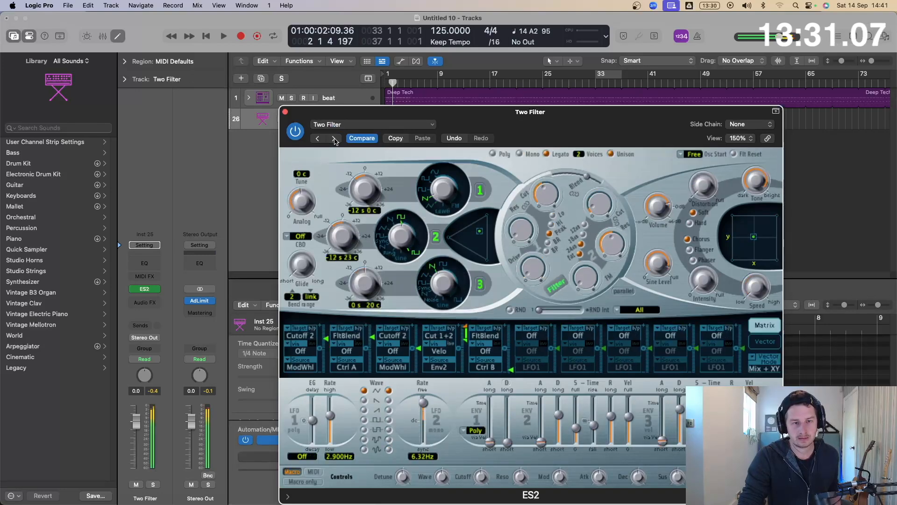
Audition the FM Picked and Funk Synth Bass presets in ES2, adjusting the oscillator mix triangle on each.
click(337, 125)
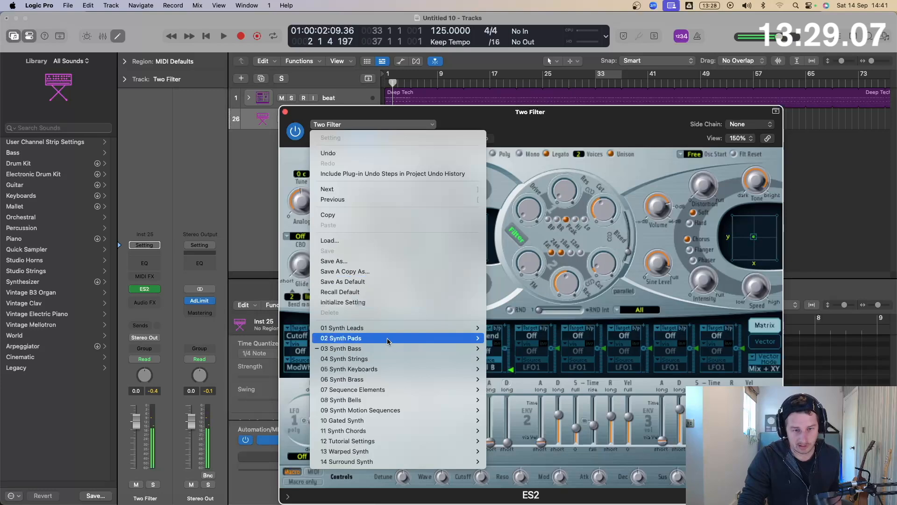
mouse_move(387, 349)
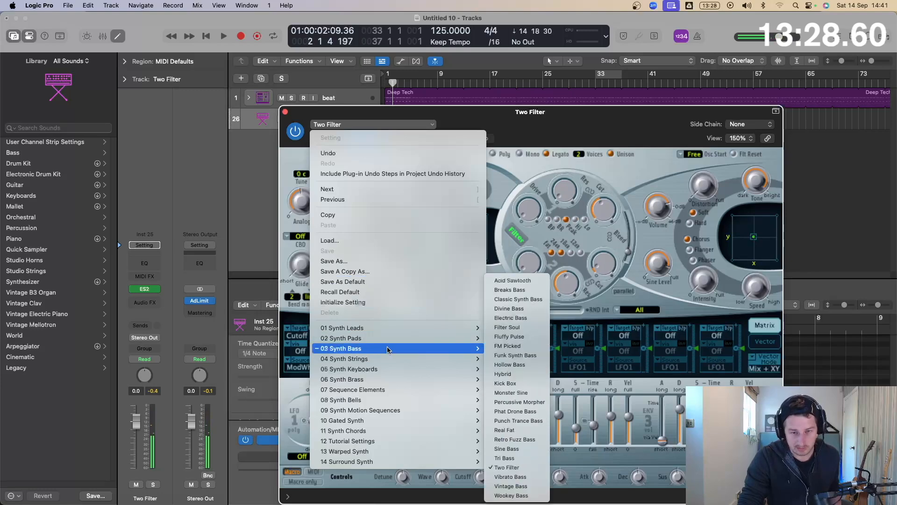
click(519, 351)
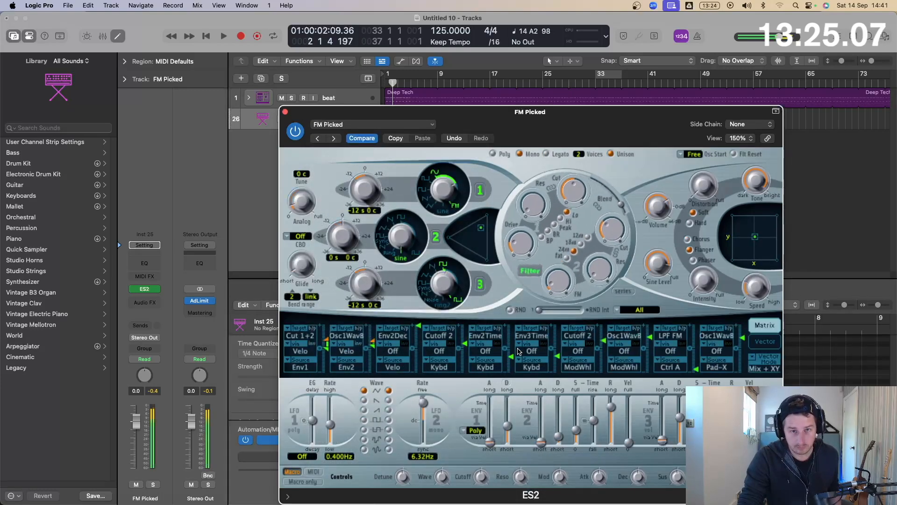
drag(481, 240, 465, 240)
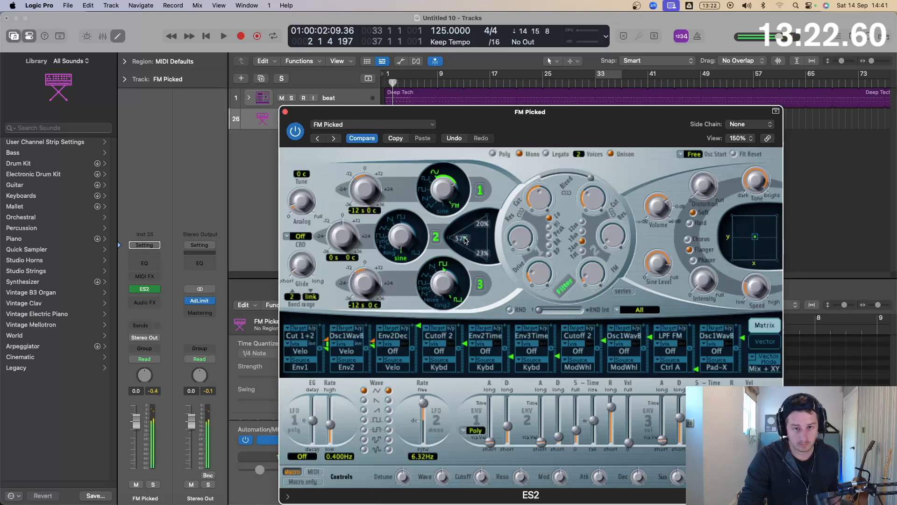
click(334, 138)
drag(478, 242, 479, 245)
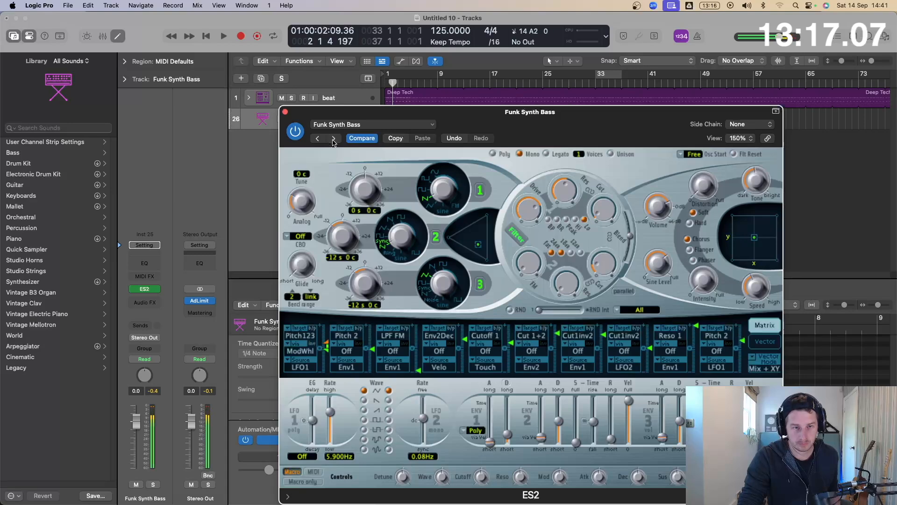
Load the Hybrid preset in ES2, shift the oscillator mix toward oscillator 2 and close the synth.
click(334, 138)
click(334, 138)
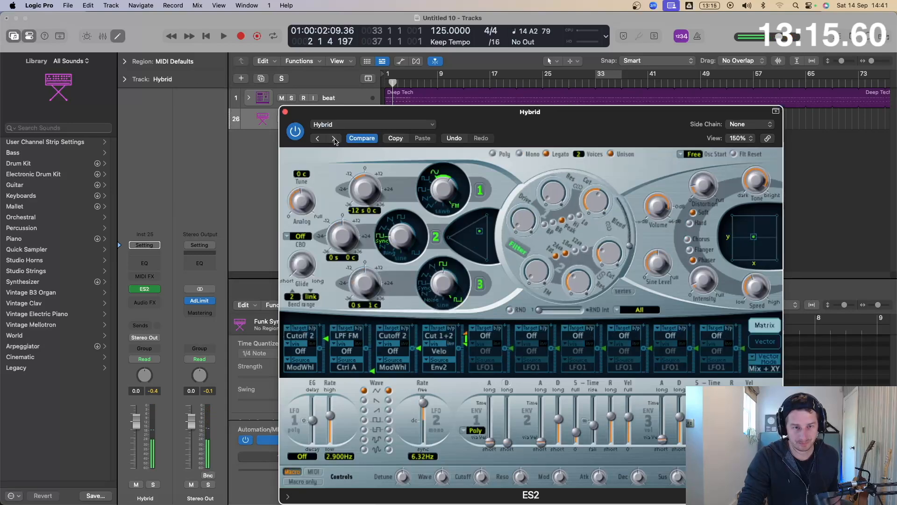
click(467, 237)
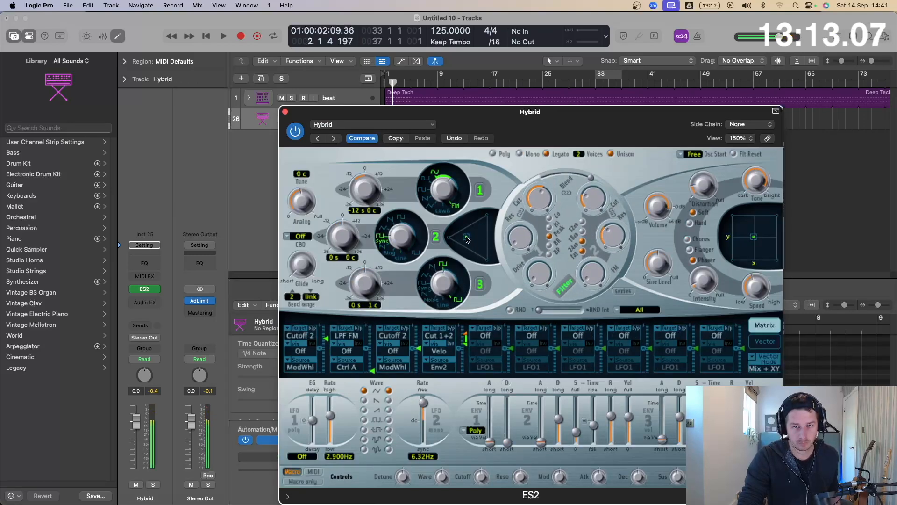
click(286, 112)
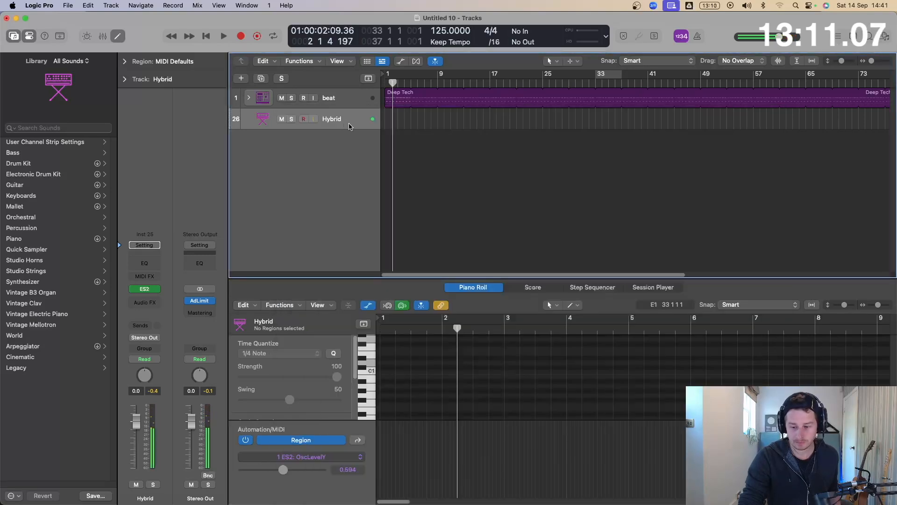
Record a bass line of about eight bars on the Hybrid track from the start of the project.
key(Return)
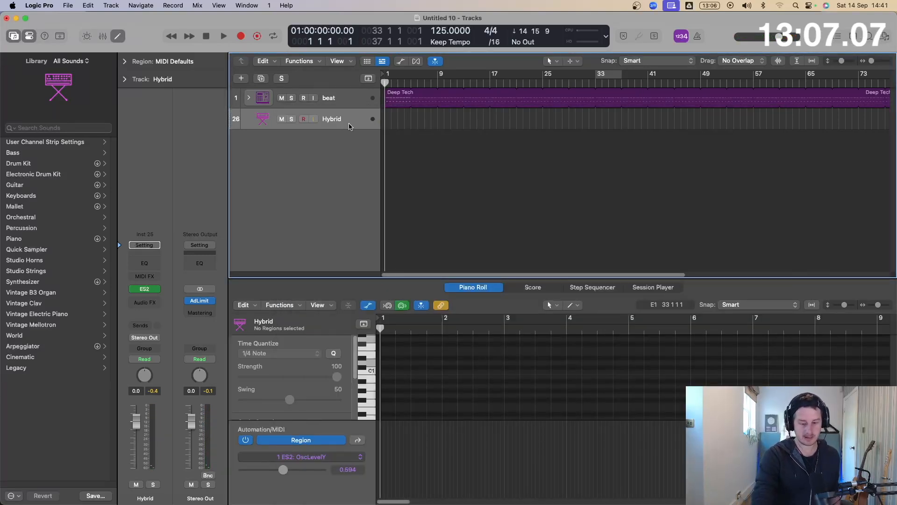
key(r)
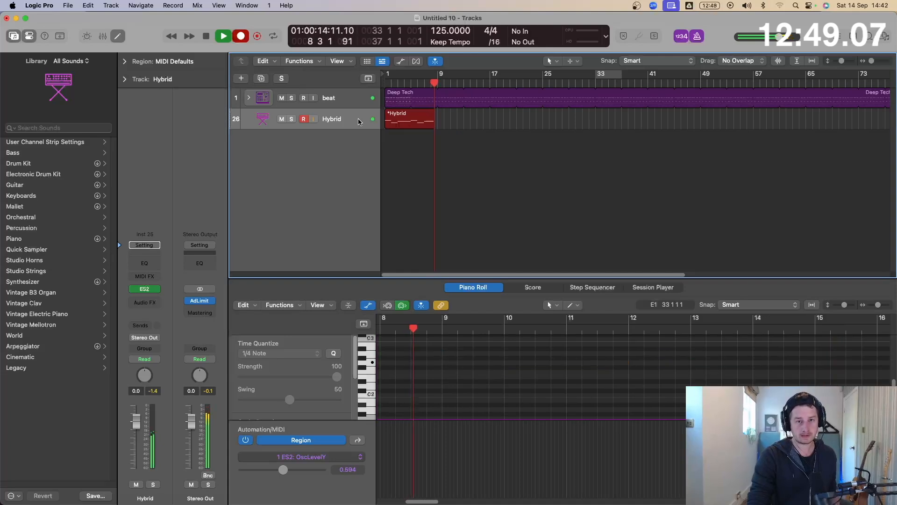
key(space)
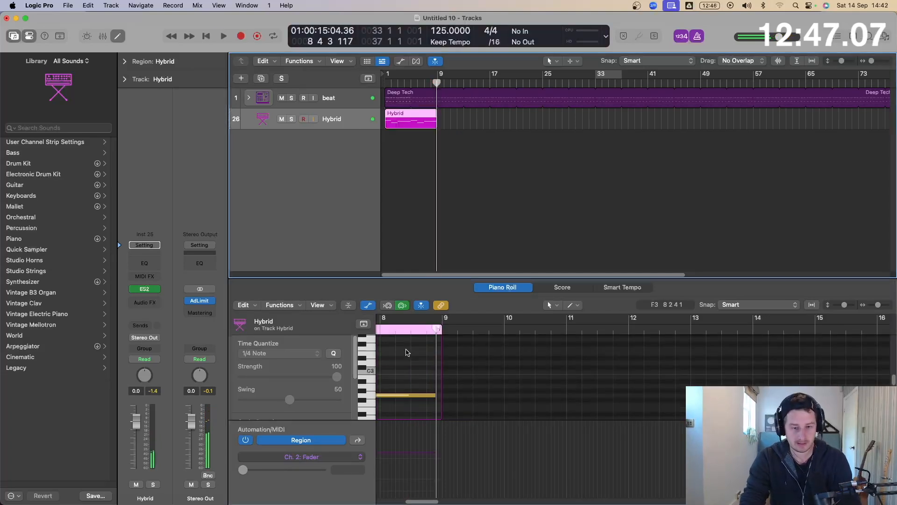
Apply Force Legato to all notes in the recorded bass region, extending each note end to the following note.
click(407, 350)
key(super+a)
key(z)
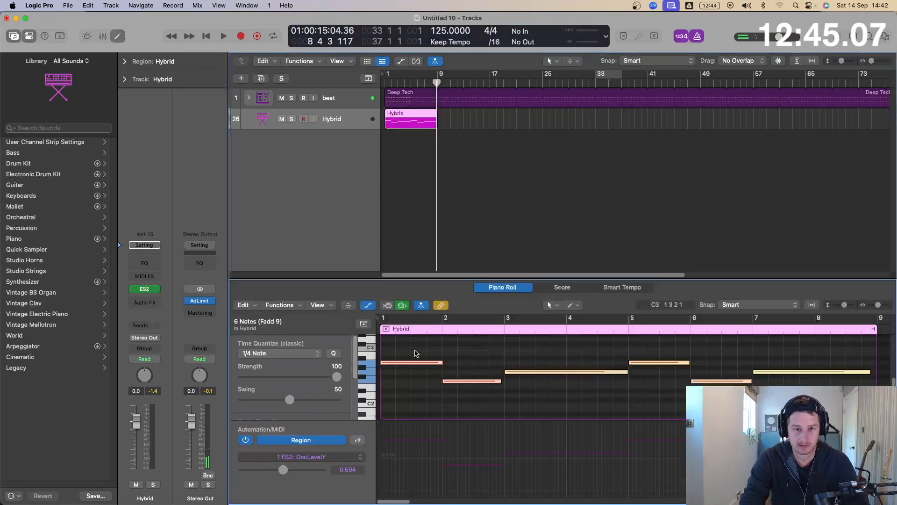
key(Return)
key(space)
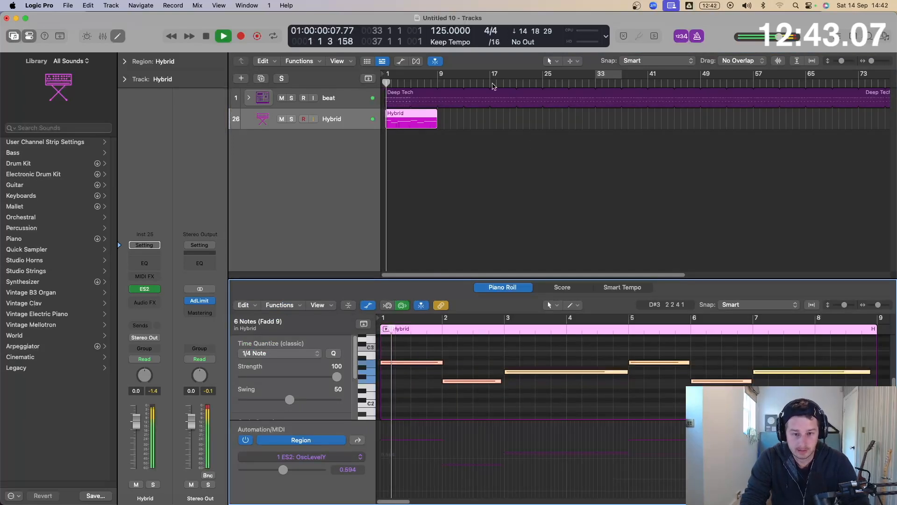
right_click(526, 372)
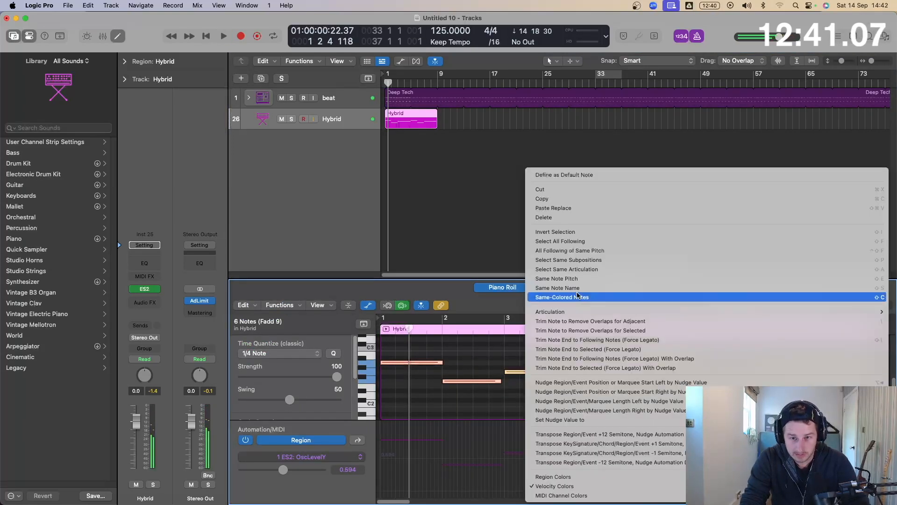
click(618, 342)
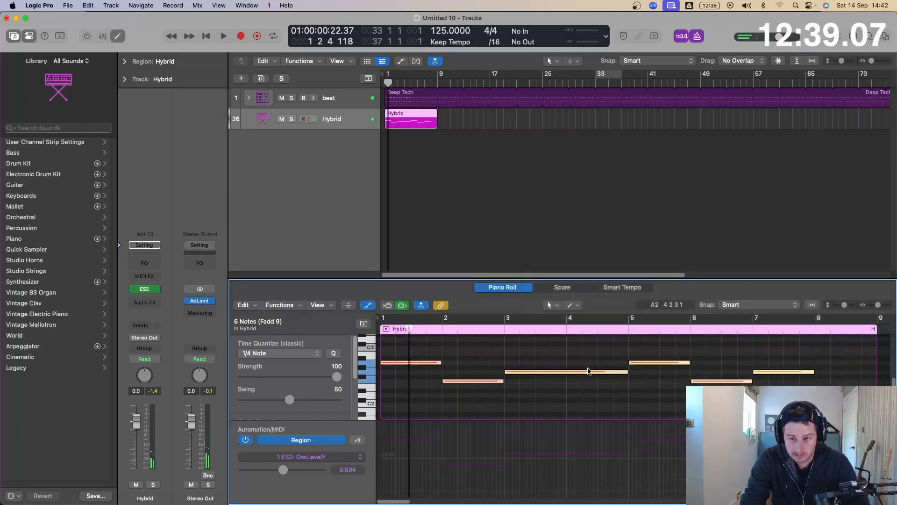
key(e)
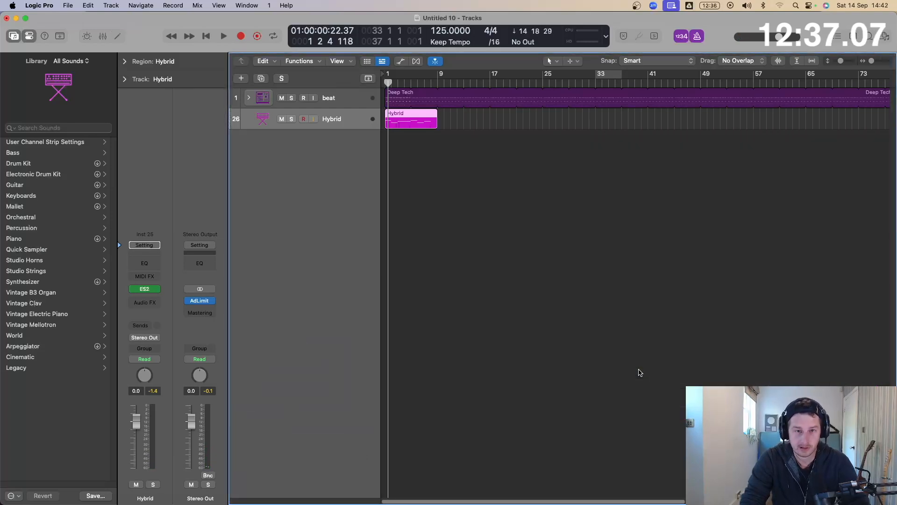
Copy the eight-bar bass region three times so it fills the track up to bar 33, and audition it.
drag(411, 126, 520, 120)
shift+click(426, 120)
key(Return)
key(space)
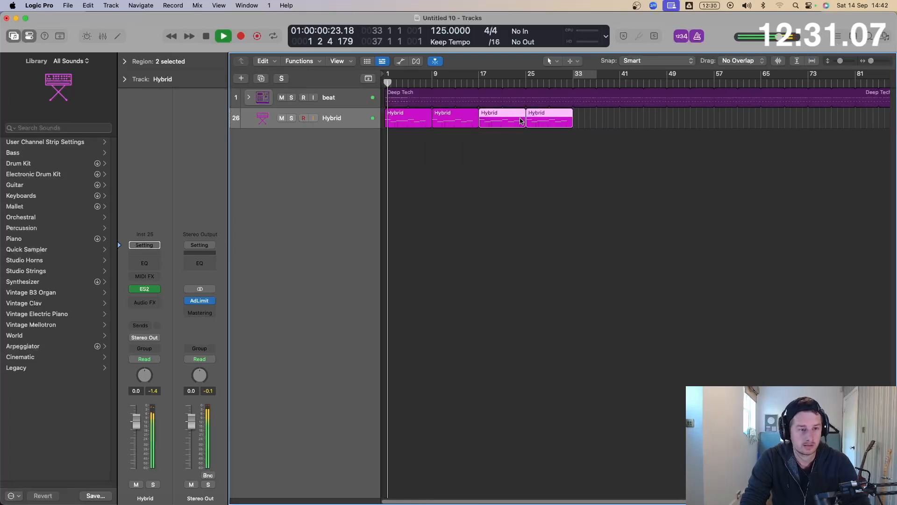
key(space)
Show track automation and, during playback, shift the ES2 filter blend to filter 1 and turn that filter's cutoff fully down.
click(145, 289)
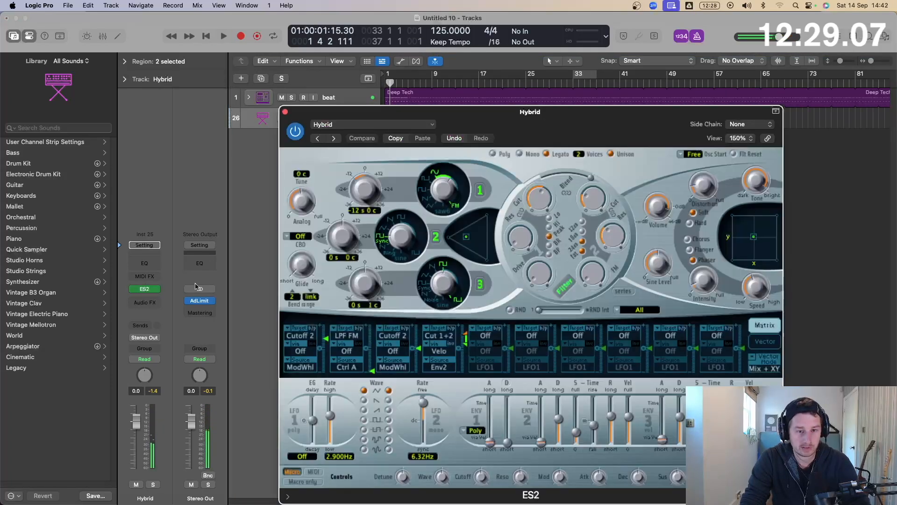
drag(465, 111, 600, 112)
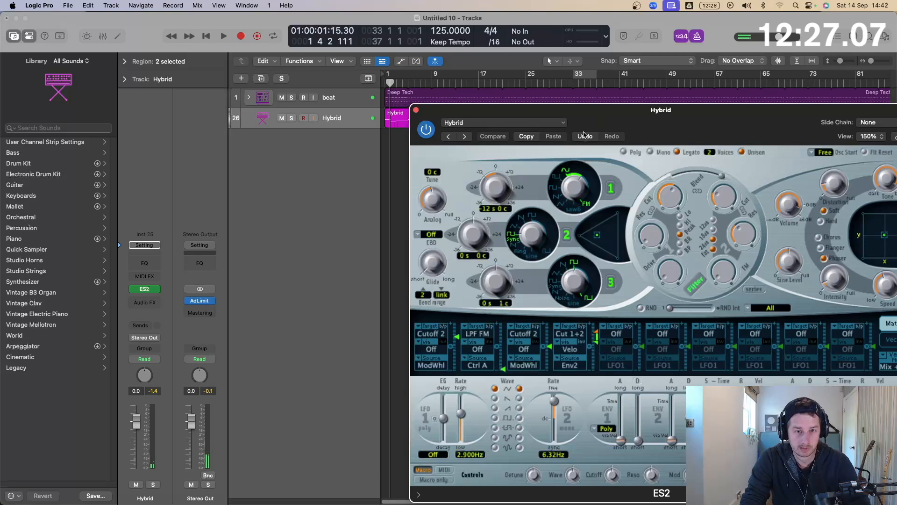
key(a)
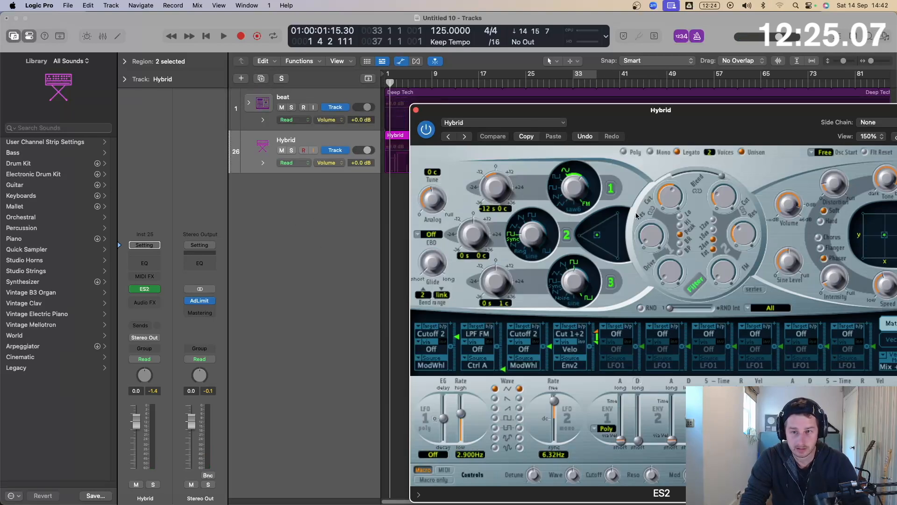
key(space)
drag(671, 193, 674, 213)
drag(722, 176, 671, 139)
drag(673, 201, 659, 272)
key(space)
Record an upward filter 1 cutoff sweep from bar 1 in Latch mode, then return the track to Read and close ES2.
click(158, 363)
click(150, 381)
key(space)
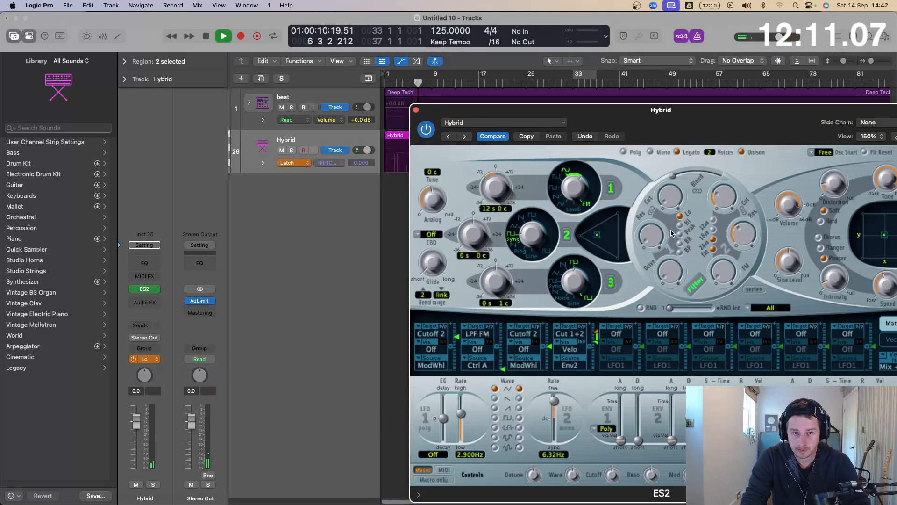
key(Return)
drag(667, 198, 672, 94)
key(space)
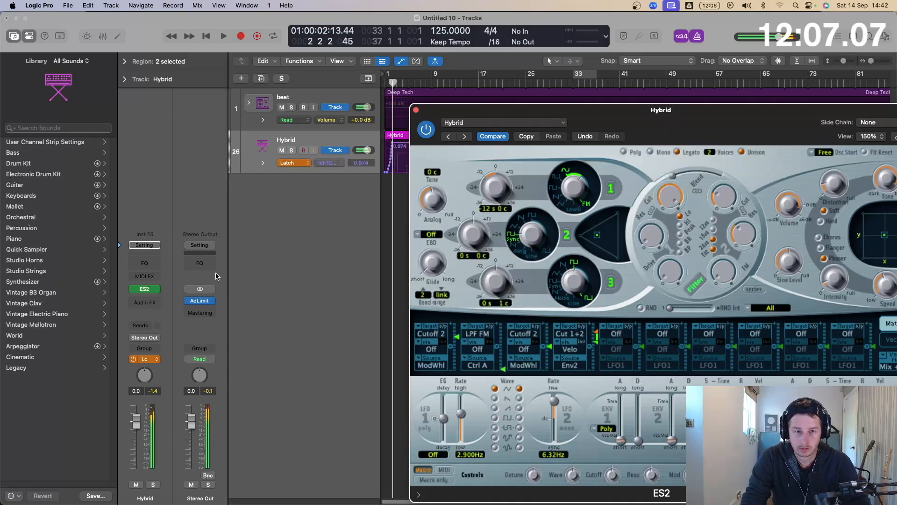
click(150, 358)
click(150, 345)
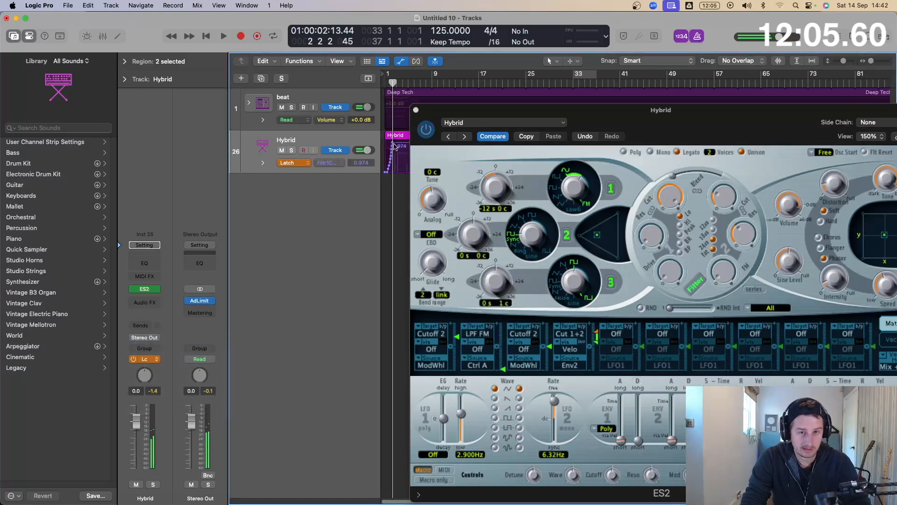
click(416, 111)
Reshape the cutoff automation into a straight ramp from 0.000 at bar 1 to 0.974 at bar 33, and hide automation.
click(575, 143)
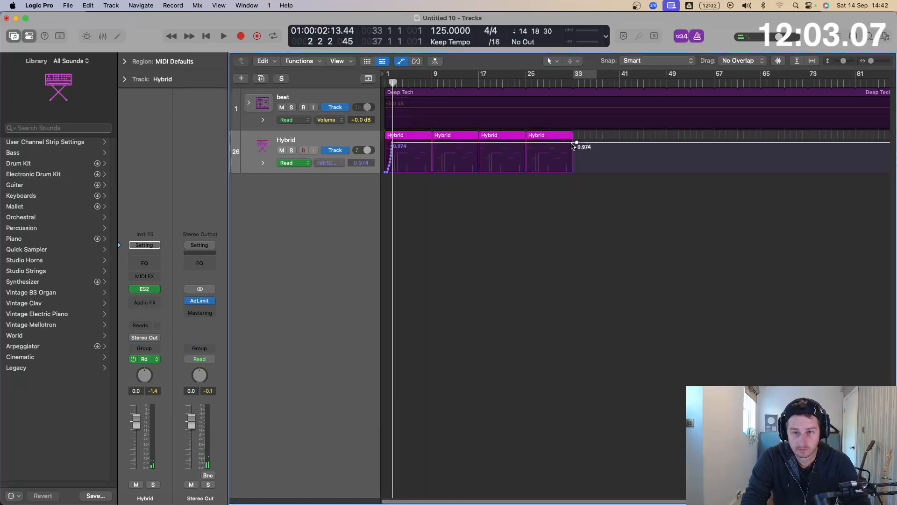
drag(564, 145, 385, 172)
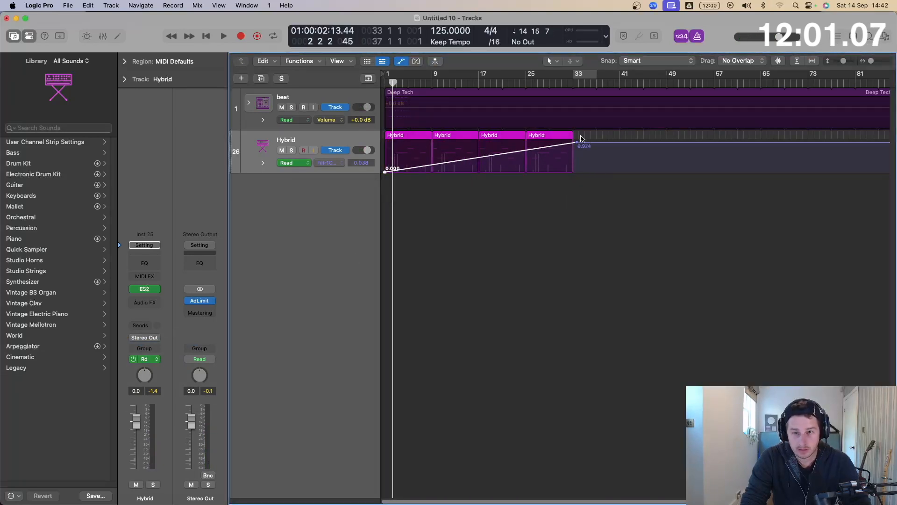
key(a)
Audition the bass from the start with its filter automation, then name the track "bass".
key(Return)
key(space)
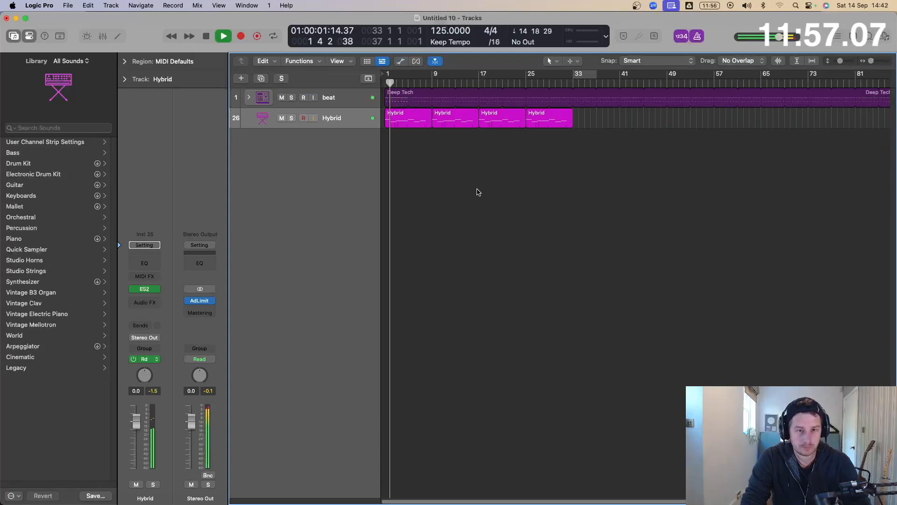
key(space)
click(337, 124)
double_click(340, 119)
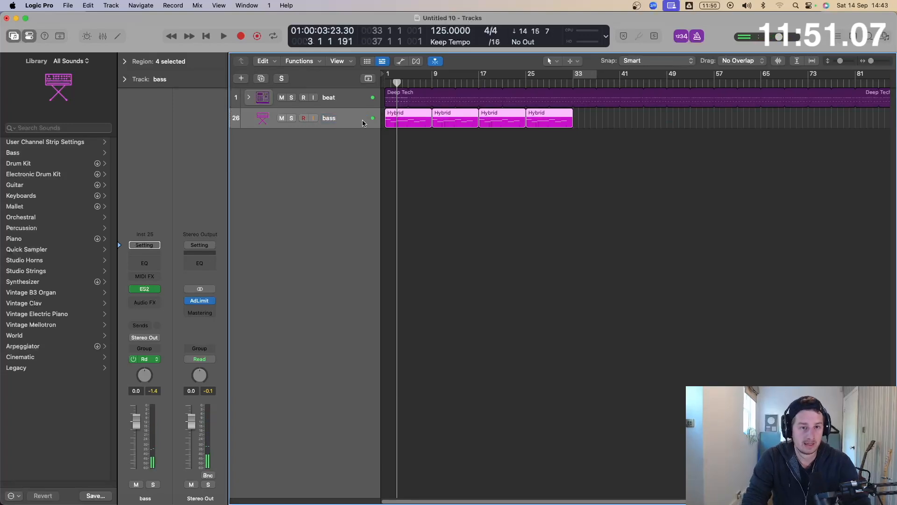
Create a new software instrument track and load Alchemy on it with the Additive Sustain preset from the Pads category.
click(241, 78)
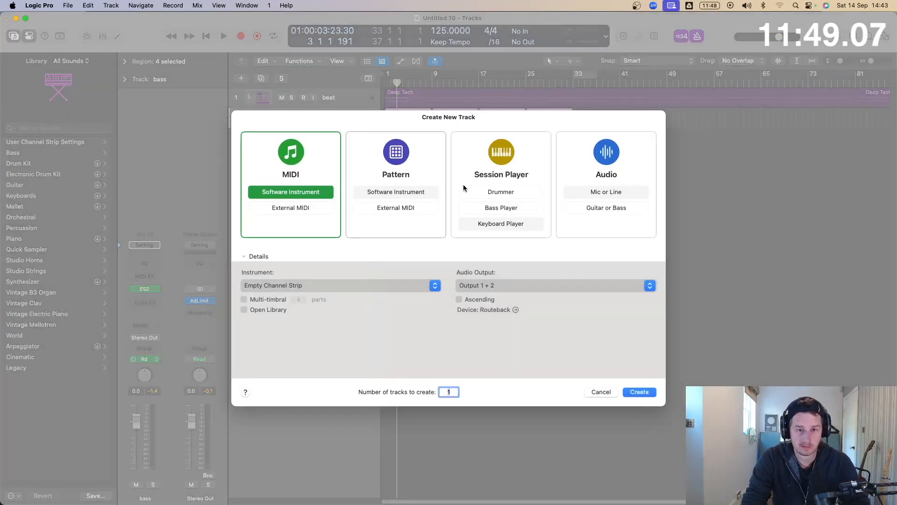
key(Return)
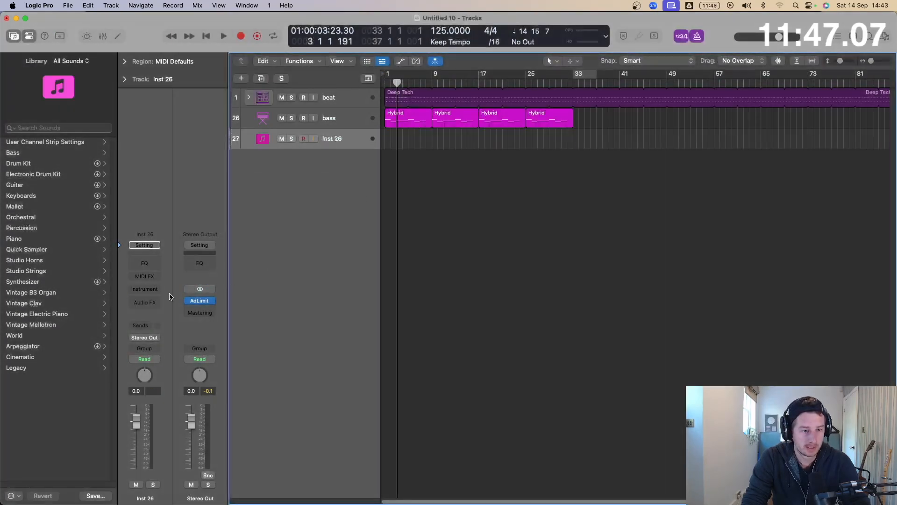
click(145, 290)
click(240, 176)
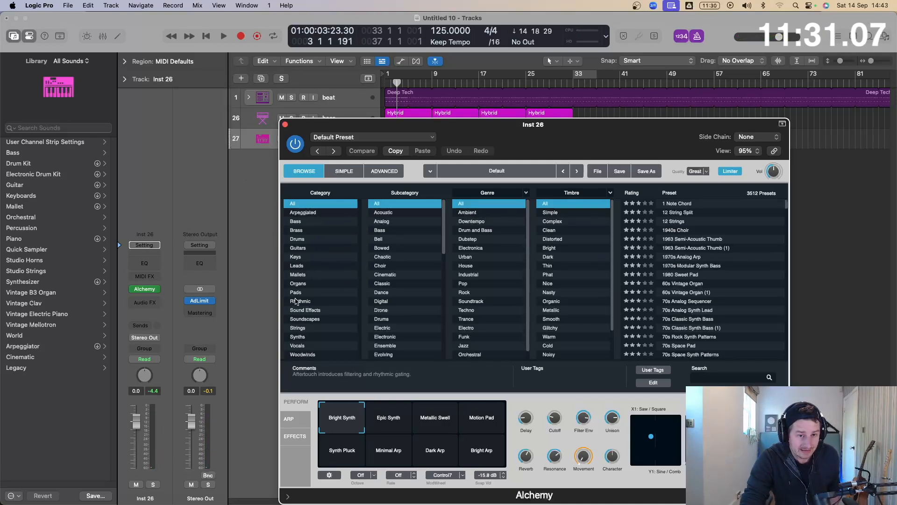
click(296, 292)
click(695, 284)
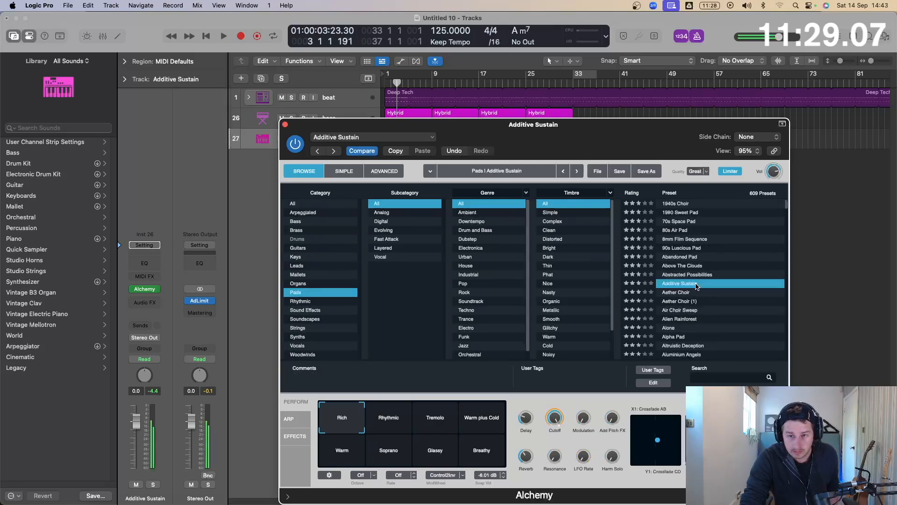
Record a pad chord part of about eight bars on the Additive Sustain track from bar 1, then close Alchemy.
key(Return)
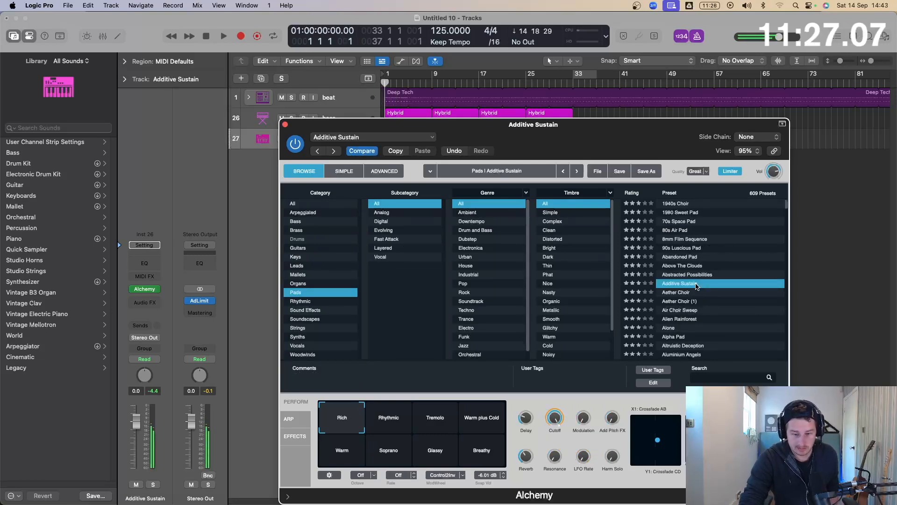
key(r)
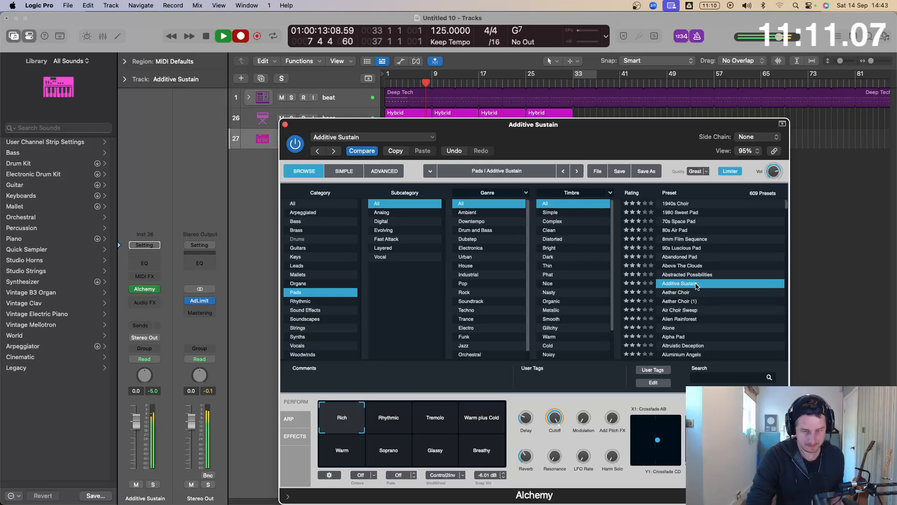
key(space)
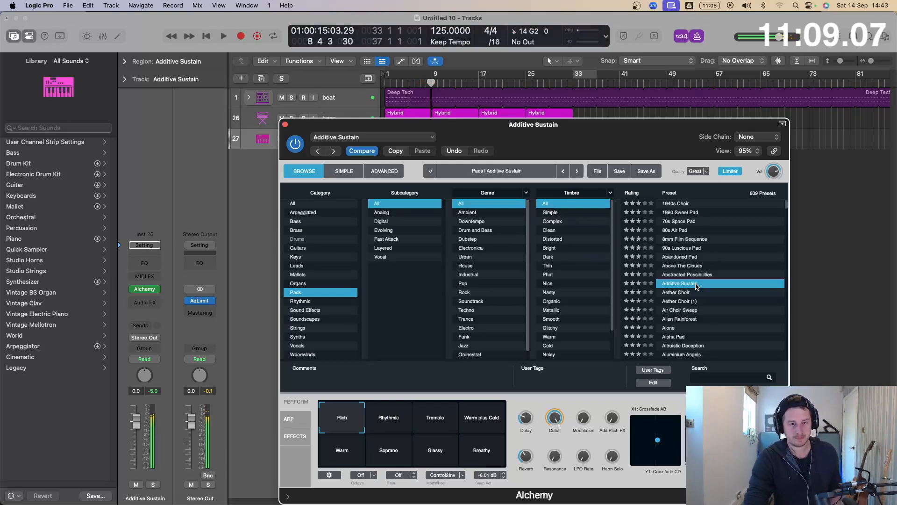
click(286, 124)
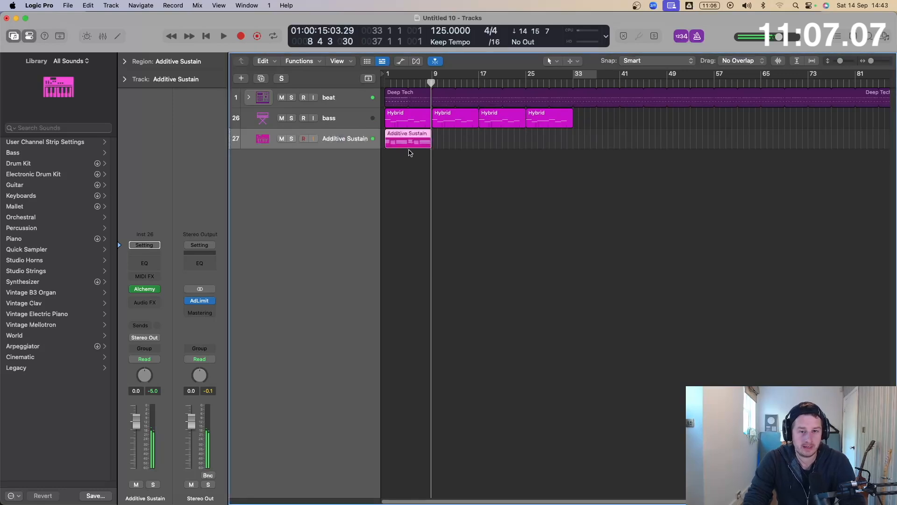
Force legato on all notes of the Additive Sustain region, shortening overlaps, and extend the last chord to the region's end at bar 9.
key(e)
key(super+a)
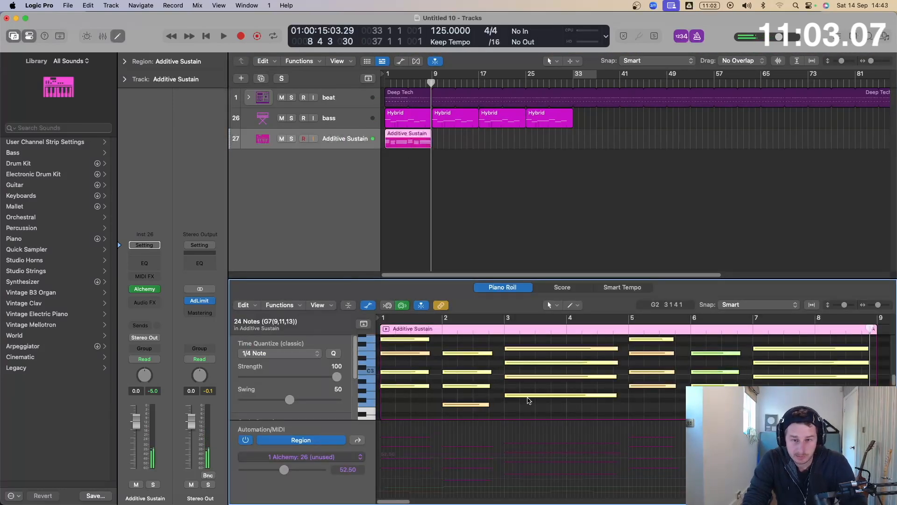
right_click(463, 353)
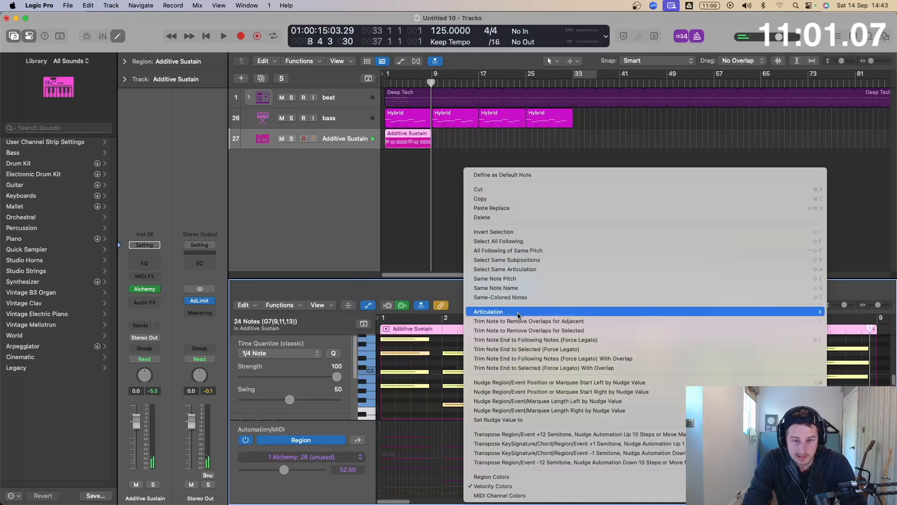
click(532, 342)
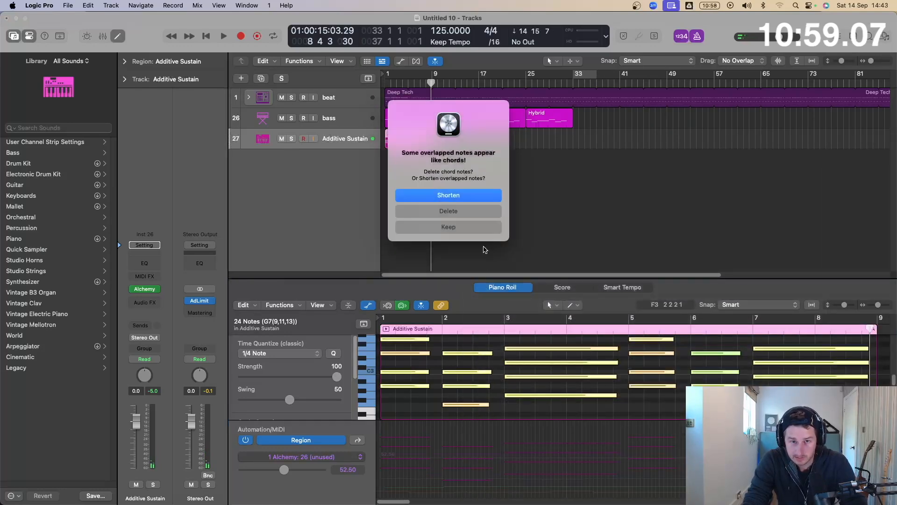
click(464, 192)
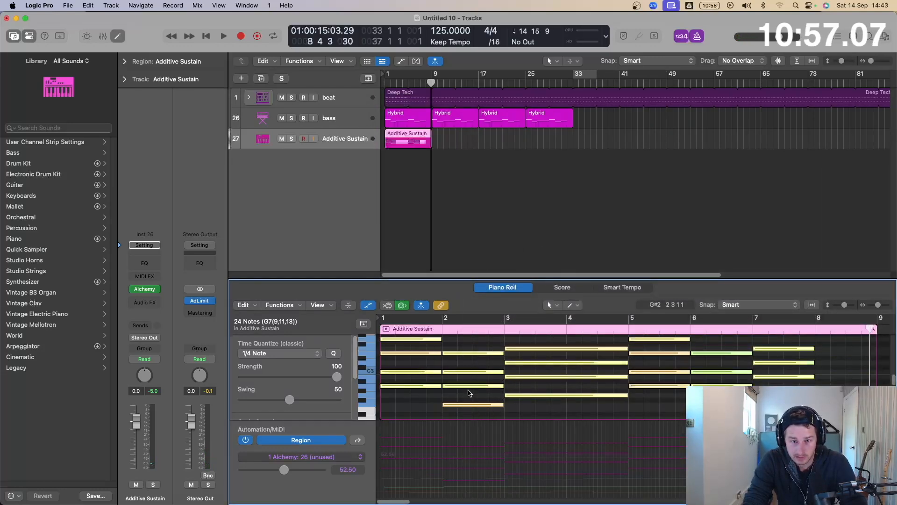
drag(843, 347, 876, 395)
key(e)
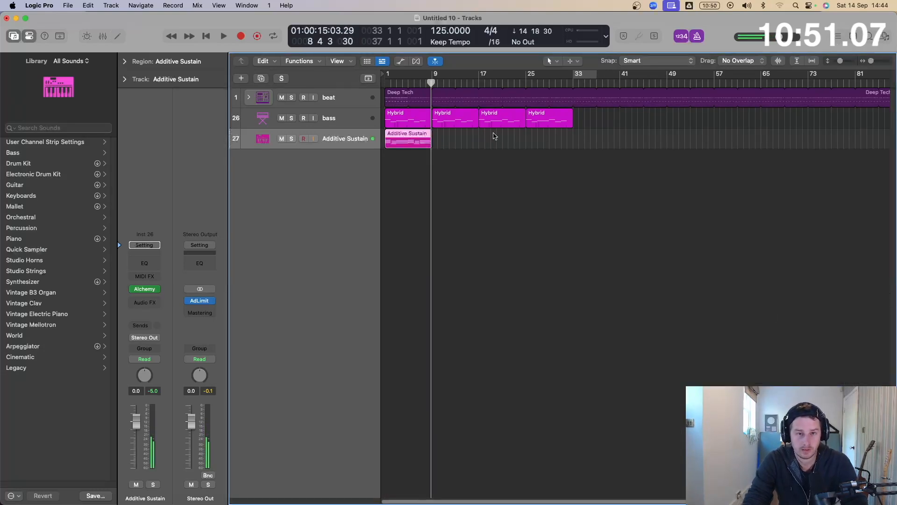
Play from the start and compare the notes of the first bass region with those of the pad chord region in the Piano Roll.
click(405, 122)
key(e)
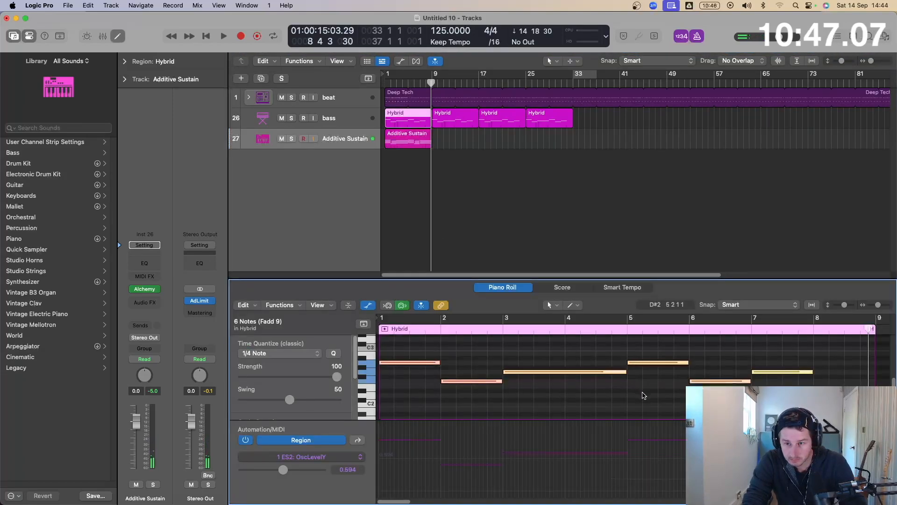
key(Return)
key(space)
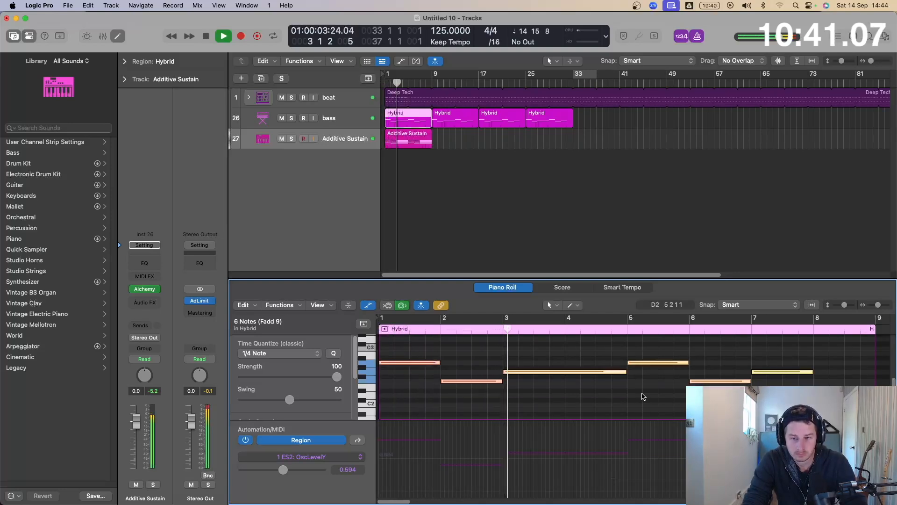
key(p)
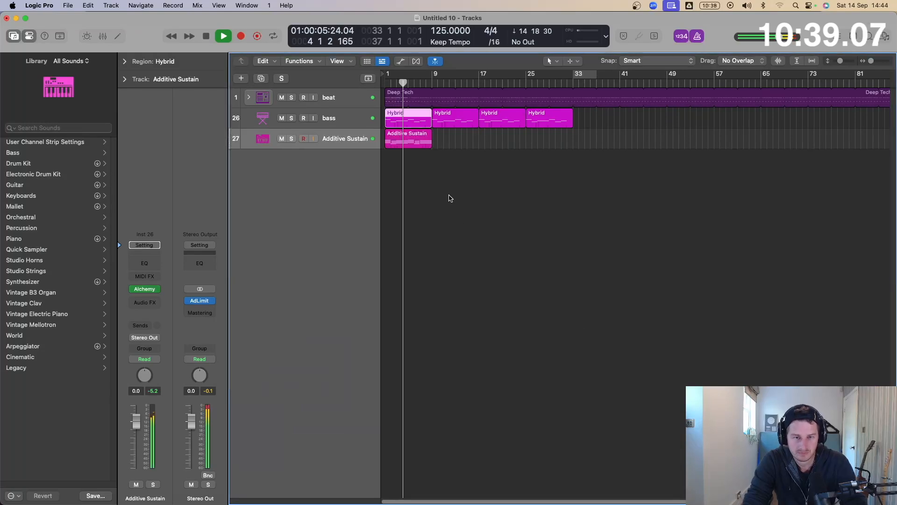
click(406, 145)
key(p)
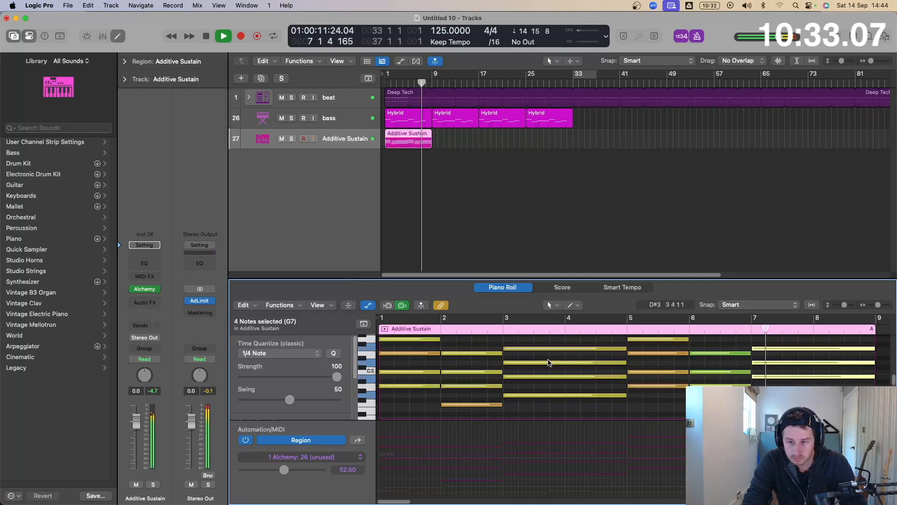
key(space)
Load the Aether Choir pad preset in Alchemy and play it with the cycle range set from bar 1 to bar 9.
click(140, 291)
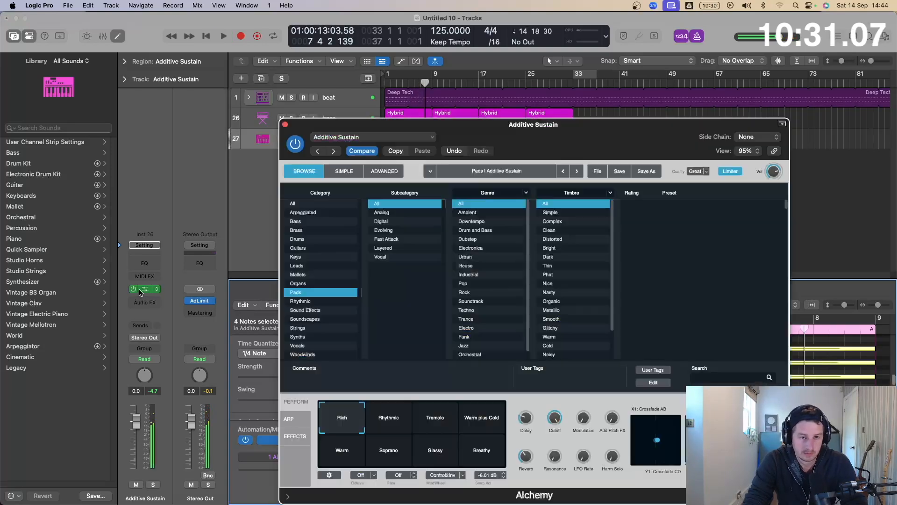
click(685, 212)
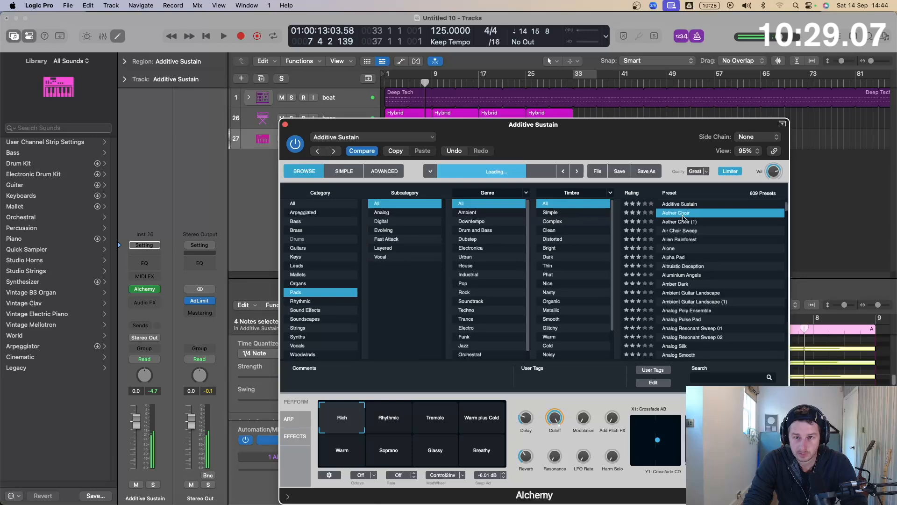
key(space)
drag(432, 79, 481, 80)
drag(533, 124, 518, 170)
key(space)
drag(387, 77, 434, 84)
key(space)
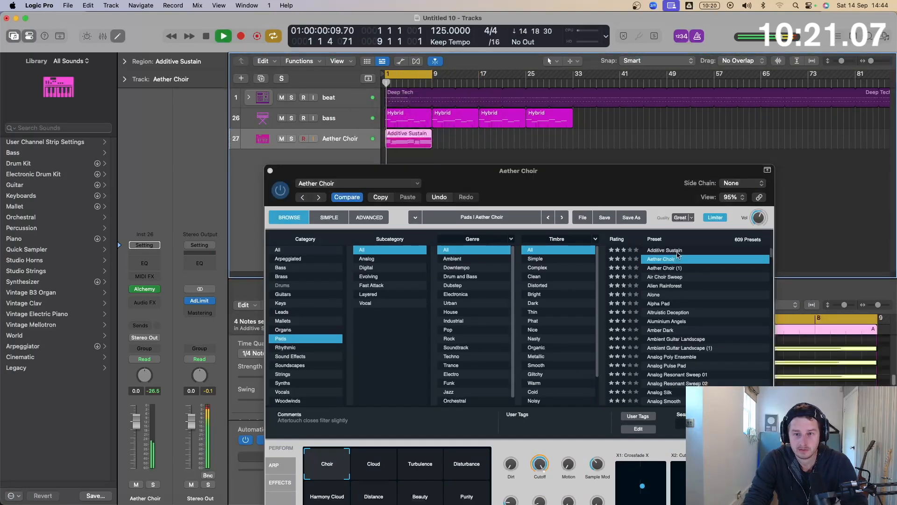
Audition the Air Choir Sweep and Alien Rainforest pads during playback, then load the Alone preset and close Alchemy.
click(676, 276)
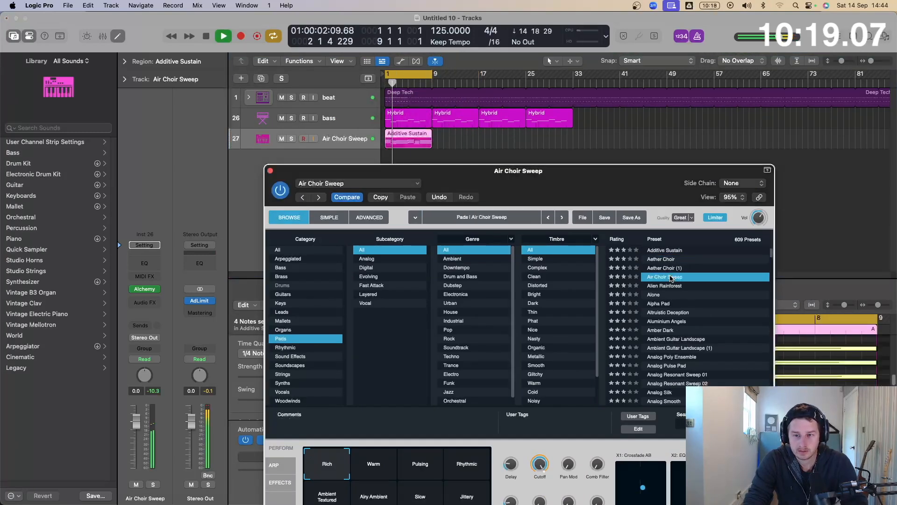
click(675, 287)
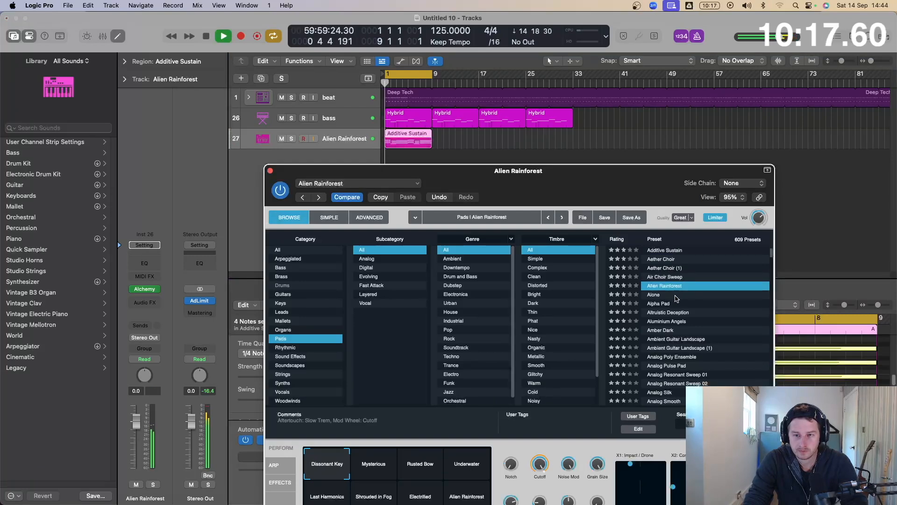
click(663, 295)
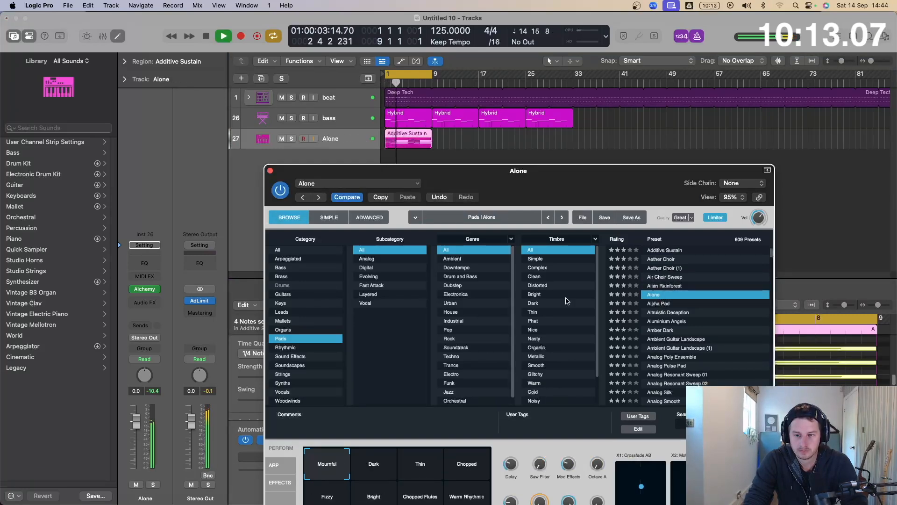
click(270, 171)
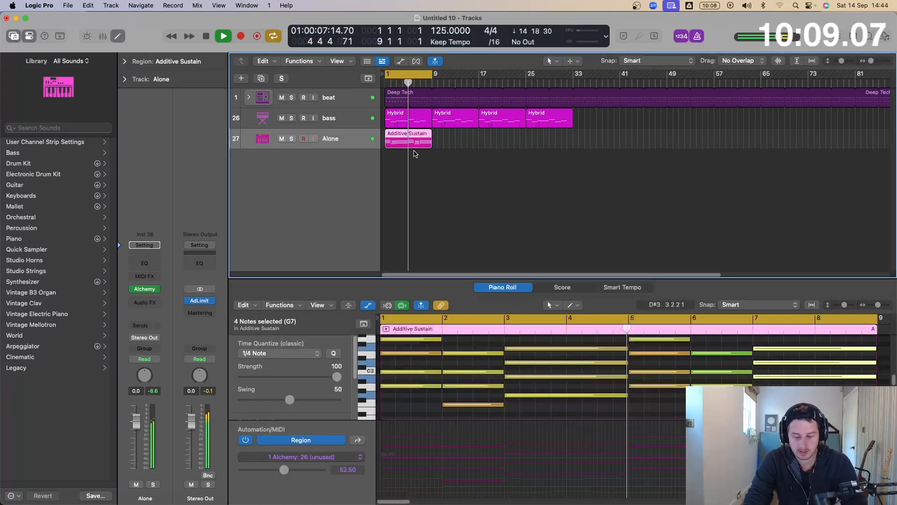
Copy the pad chord region three times to fill bars 9 to 33, turn off the cycle range and stop playback.
drag(412, 142, 554, 139)
key(c)
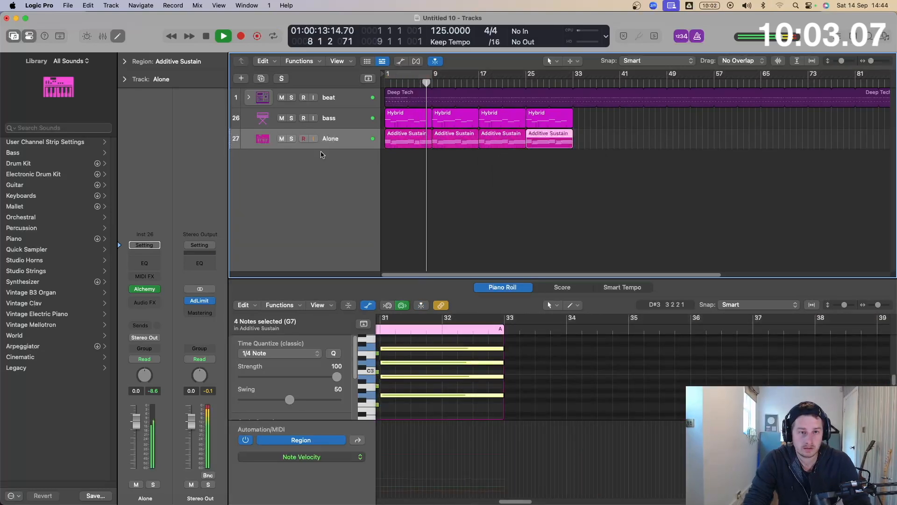
key(space)
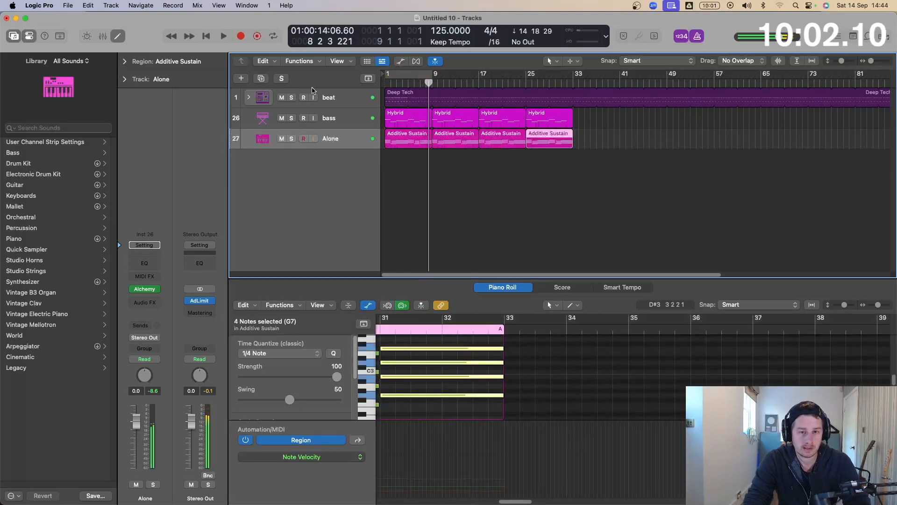
Create a new software instrument track and load Retro Synth on it with the default preset.
click(240, 77)
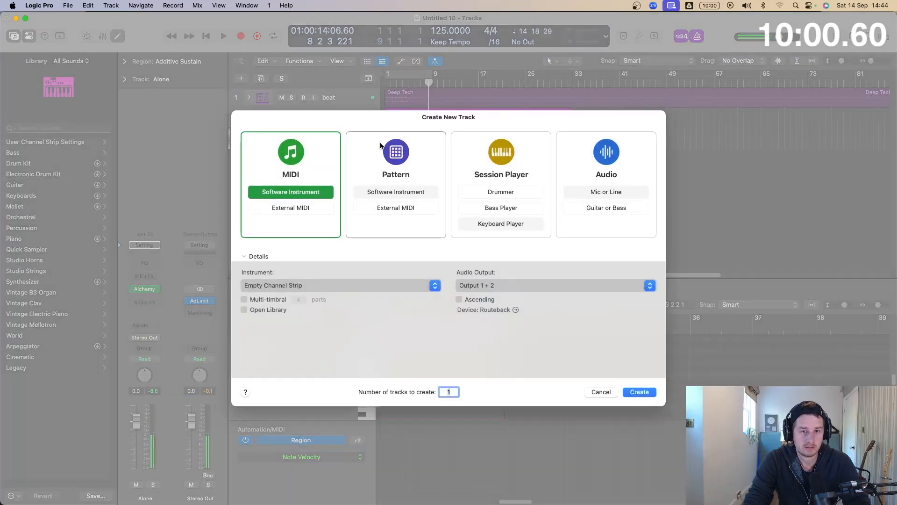
click(653, 391)
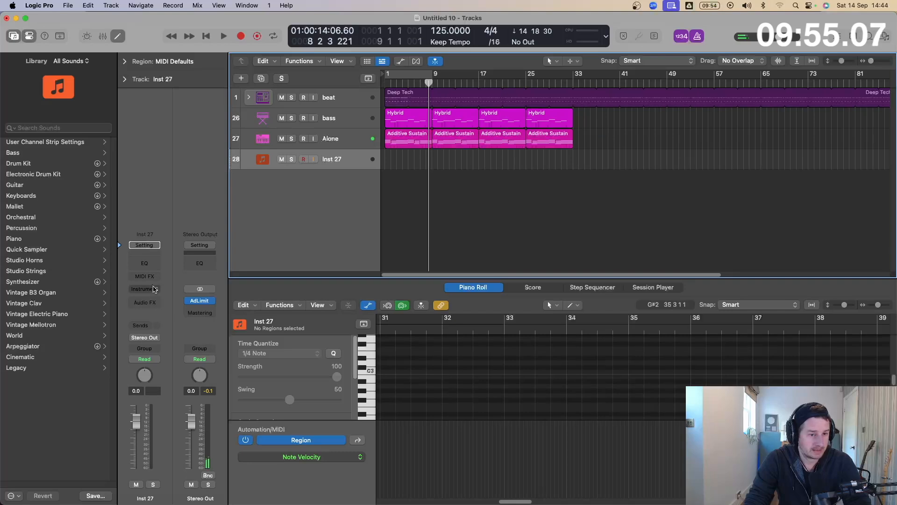
click(155, 290)
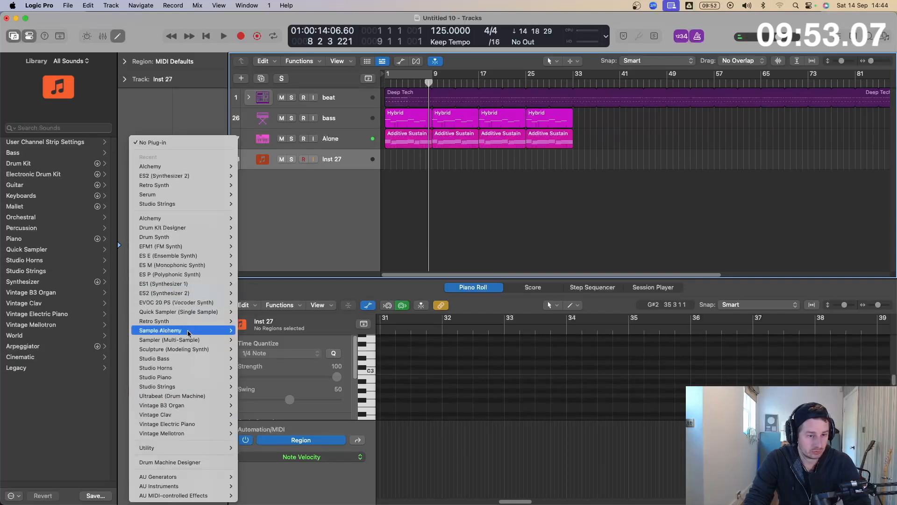
click(244, 322)
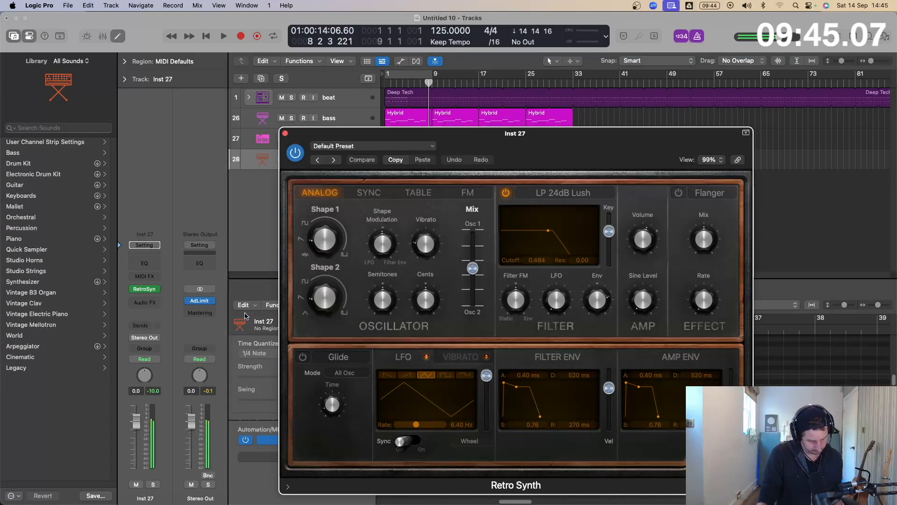
Rehearse a Retro Synth melody over the arrangement, then record about eight bars of it from bar 1 and close the synth.
key(space)
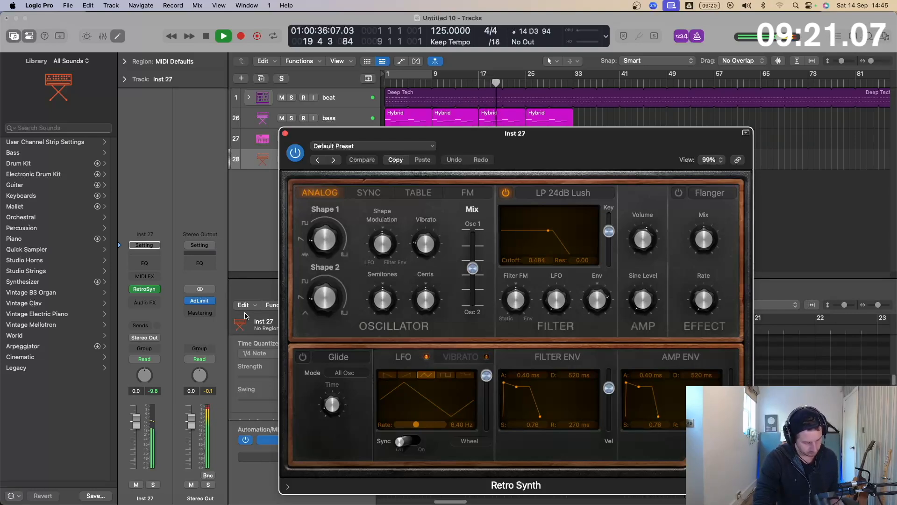
key(space)
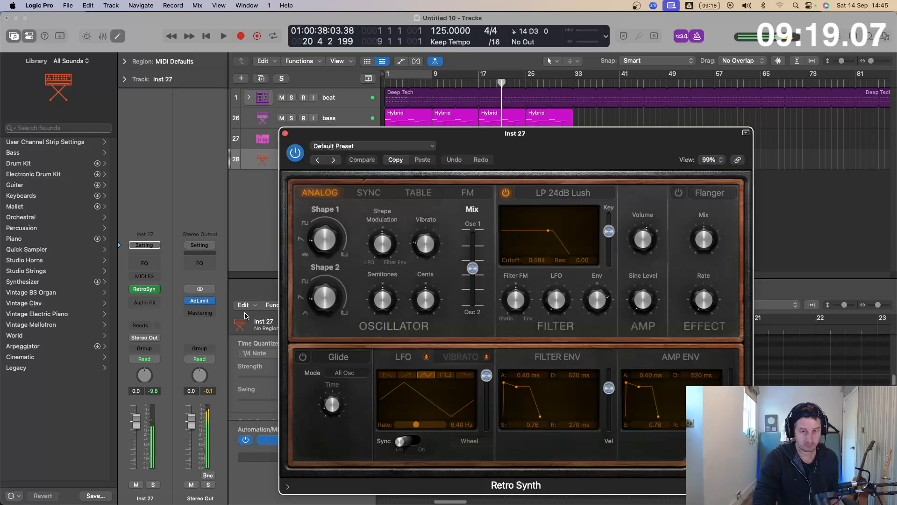
key(Return)
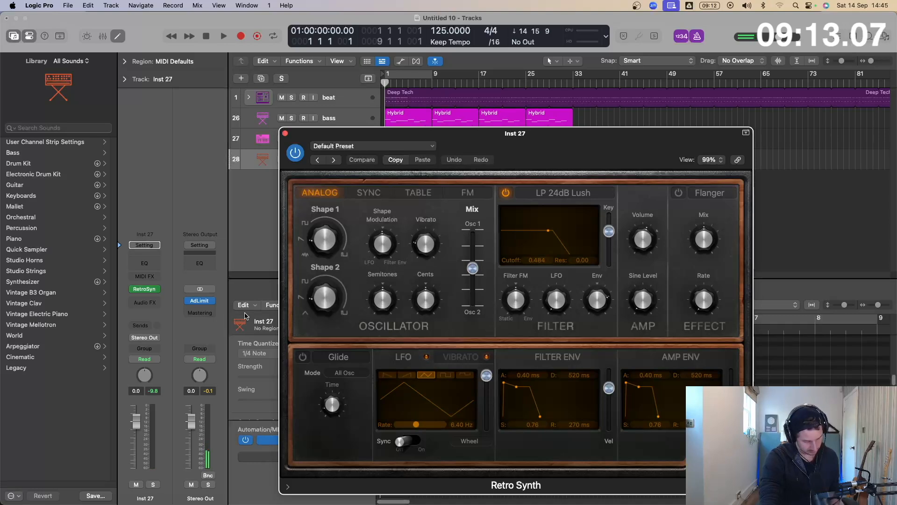
key(r)
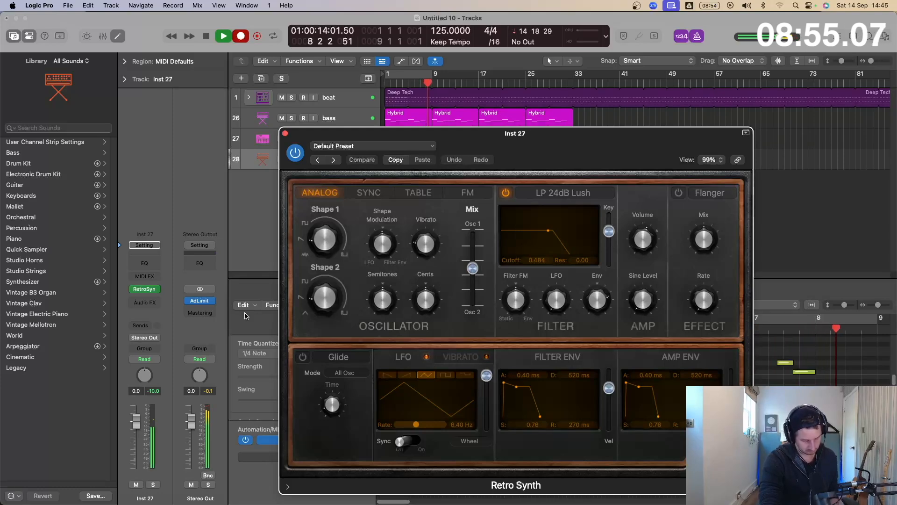
key(space)
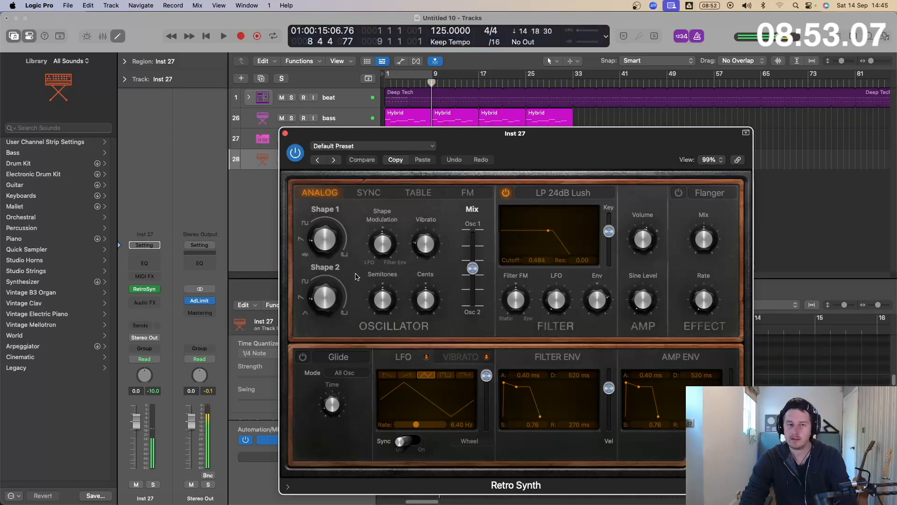
click(285, 135)
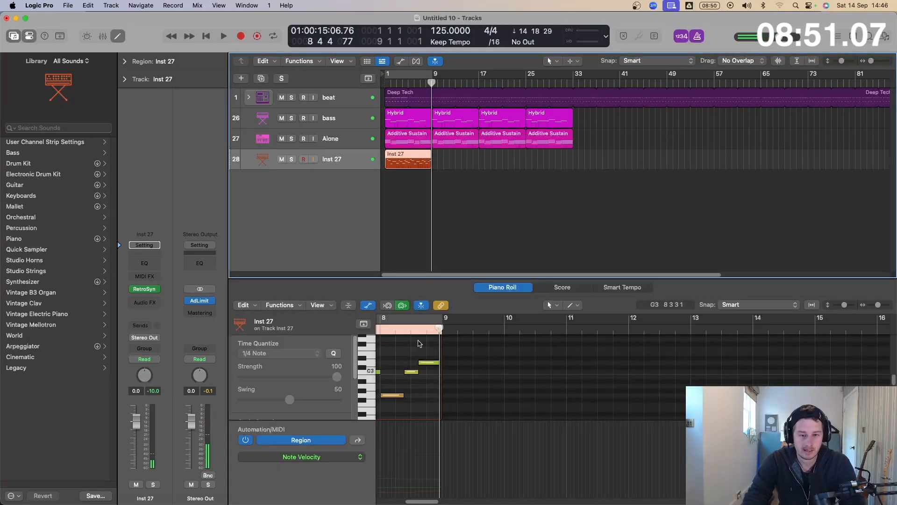
Show all notes of the recorded melody in the Piano Roll and extend the region's start earlier to include its clipped first note.
key(super+a)
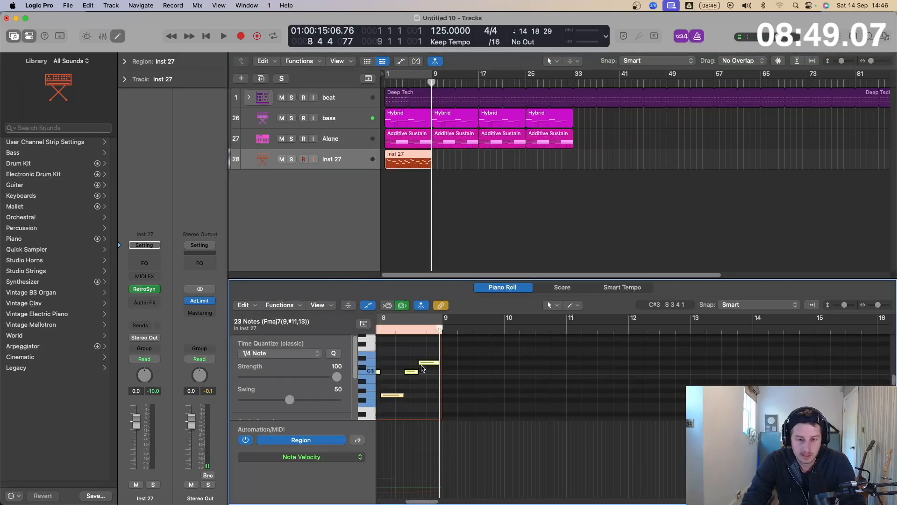
key(z)
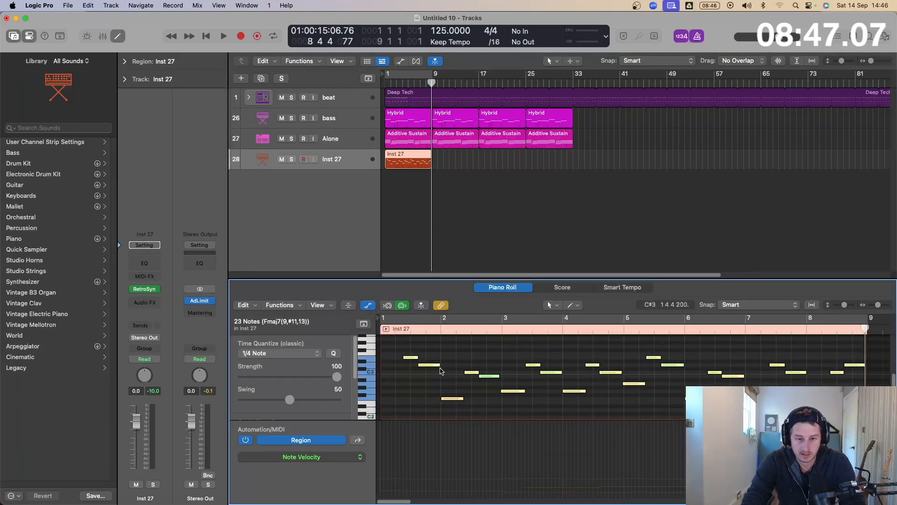
click(422, 378)
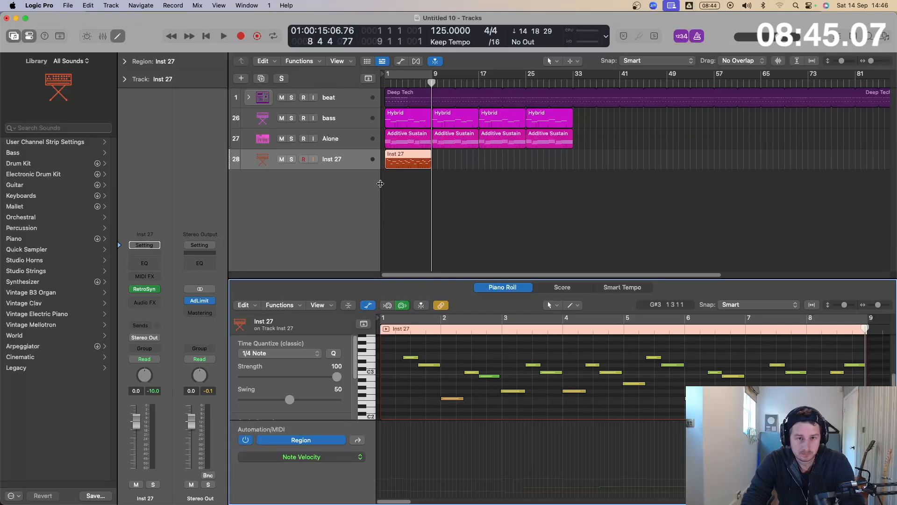
drag(386, 164, 379, 164)
click(454, 352)
Quantize all notes of the melody region to 1/8 Note and return the playhead to the start.
key(super+a)
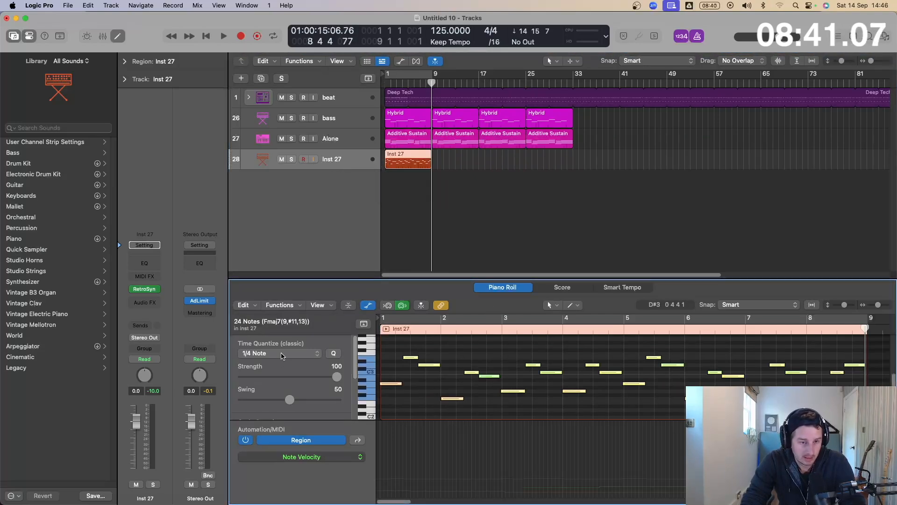
click(282, 356)
click(281, 364)
key(Return)
key(space)
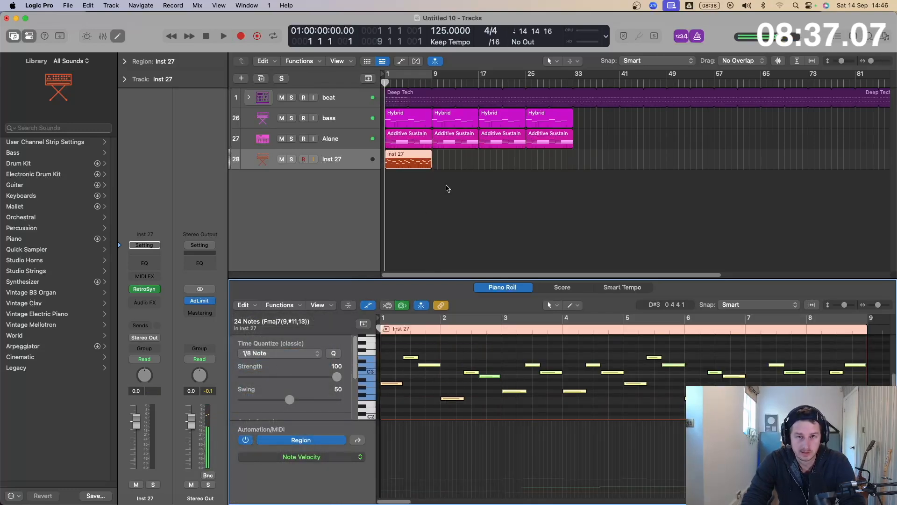
Move the melody region from bar 1 to bar 17 and place a copy of it at bar 25.
drag(408, 162, 502, 162)
drag(502, 161, 546, 164)
key(space)
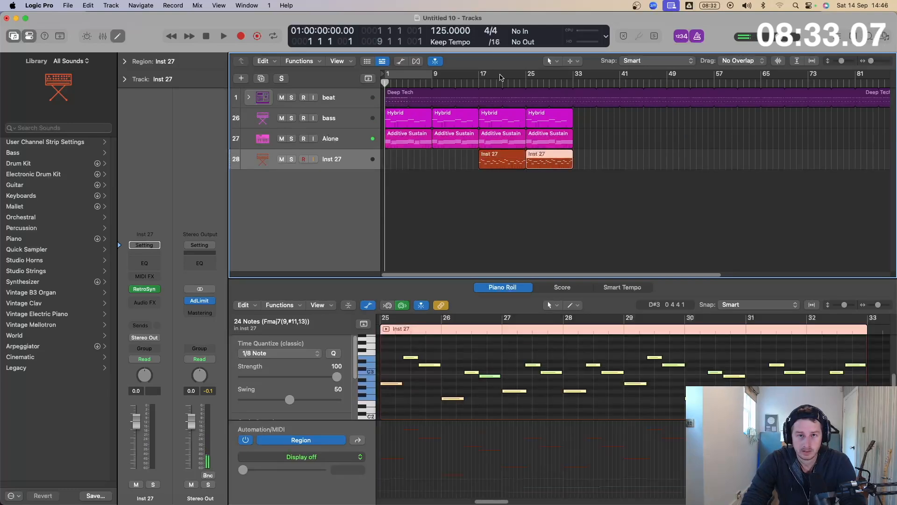
Set the cycle range from bar 17 to bar 33 and briefly play the arrangement with the melody.
drag(485, 77, 573, 77)
key(space)
key(space)
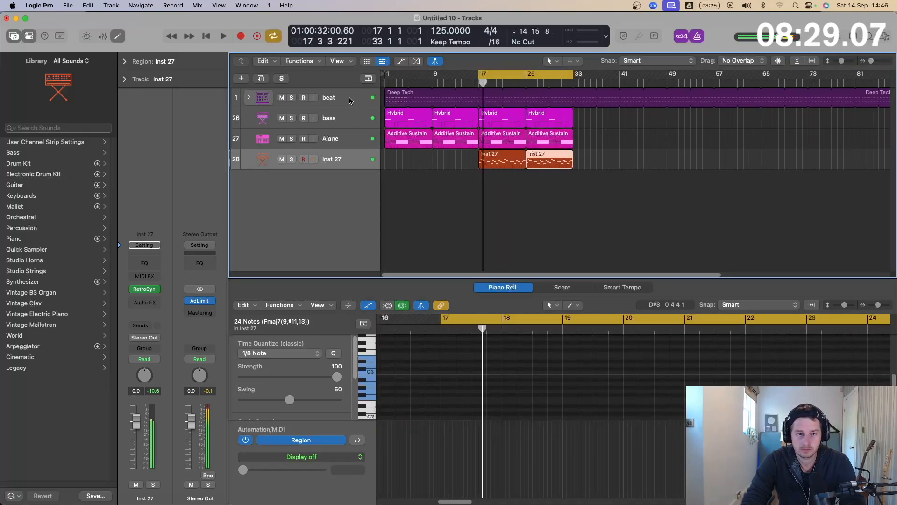
Duplicate the beat track and bring up the shaker rows of its empty pattern in the Step Sequencer.
click(298, 98)
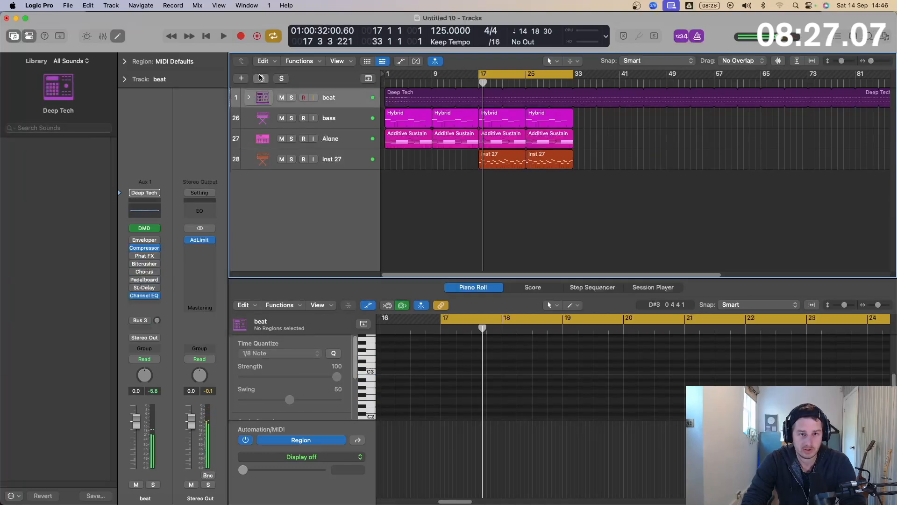
click(261, 78)
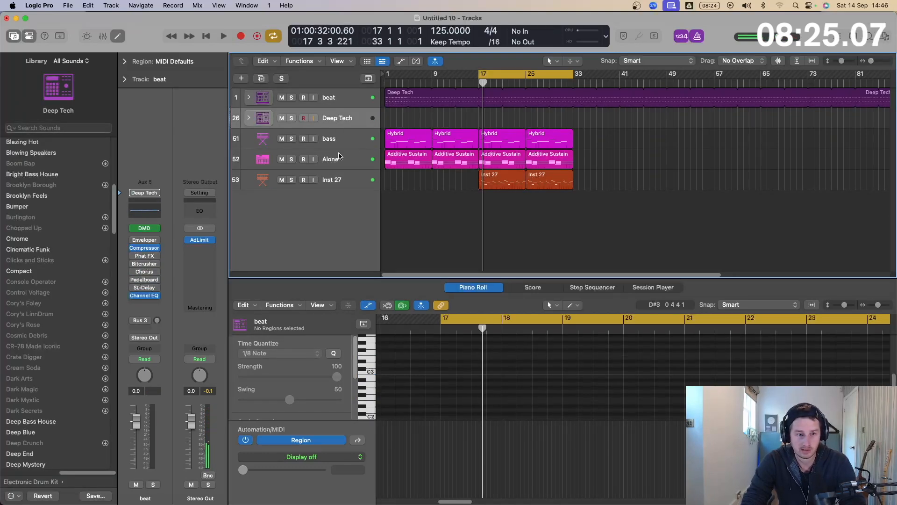
click(594, 290)
scroll(425, 438, down, 4)
scroll(425, 439, down, 6)
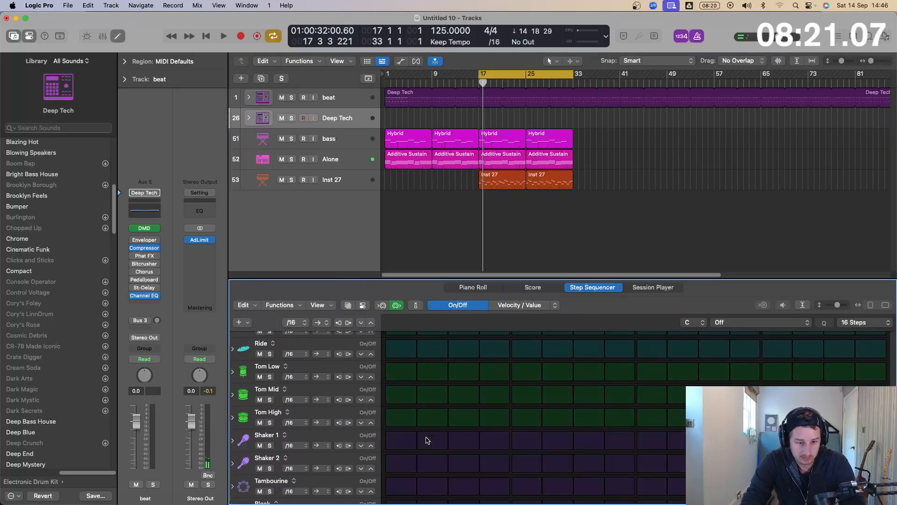
Compare Shaker 1 and Shaker 2 on the first step, keep Shaker 2 and add hits on every other step.
click(401, 403)
click(406, 425)
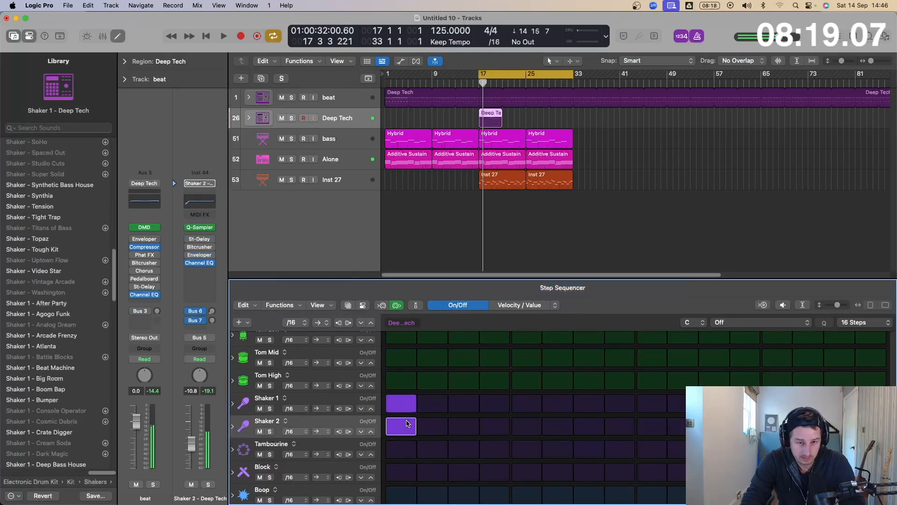
click(404, 404)
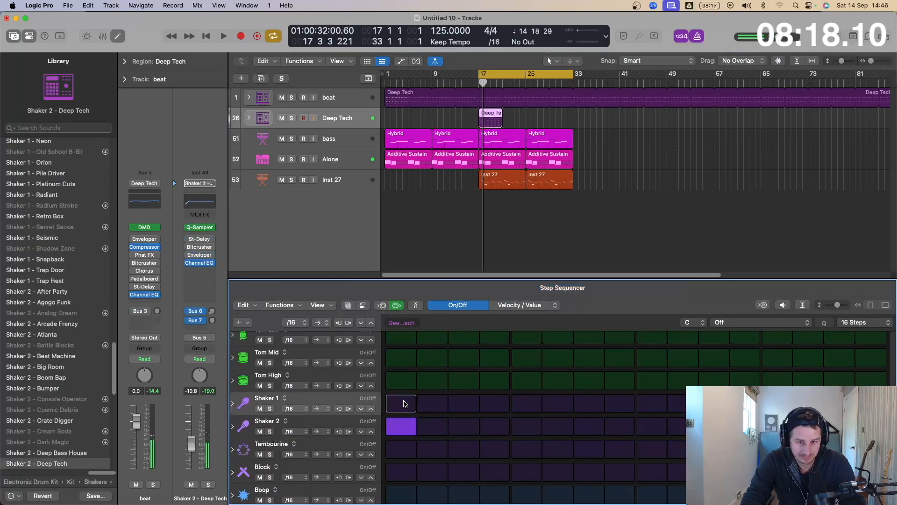
click(464, 426)
click(527, 426)
click(589, 426)
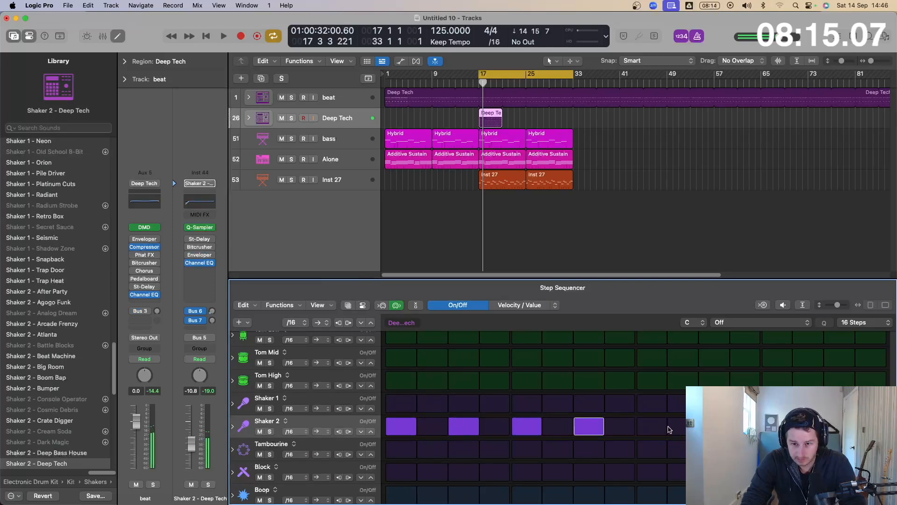
click(655, 426)
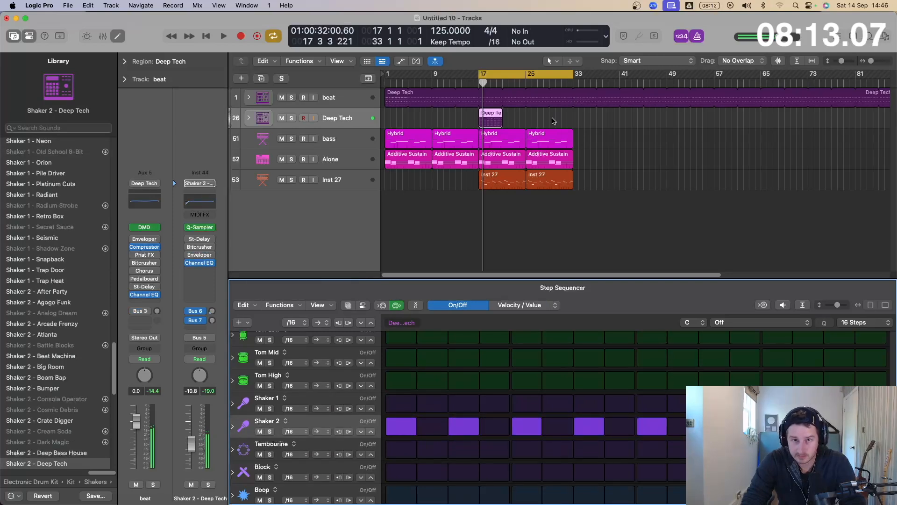
Repeat the shaker region from bar 17 at bars 21 and 25, removing the extra copy at bar 29.
key(space)
drag(491, 119, 540, 121)
key(space)
click(658, 126)
click(571, 125)
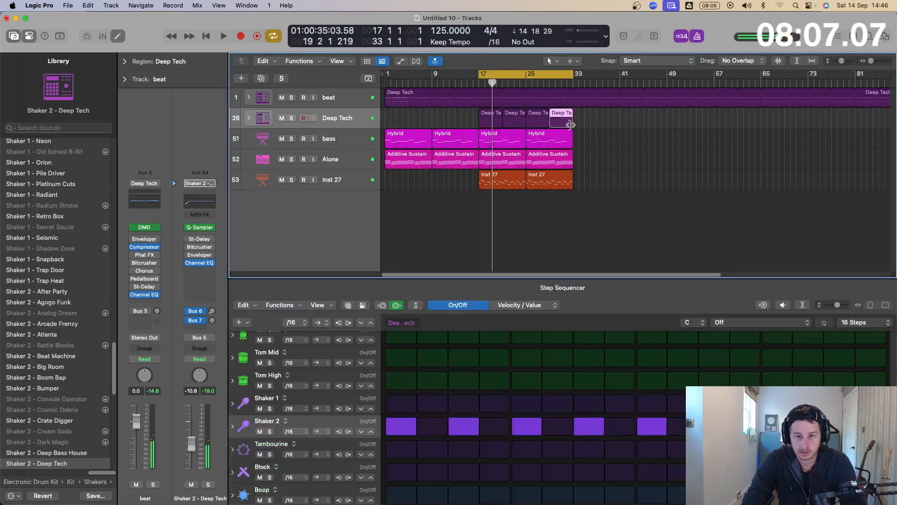
key(Delete)
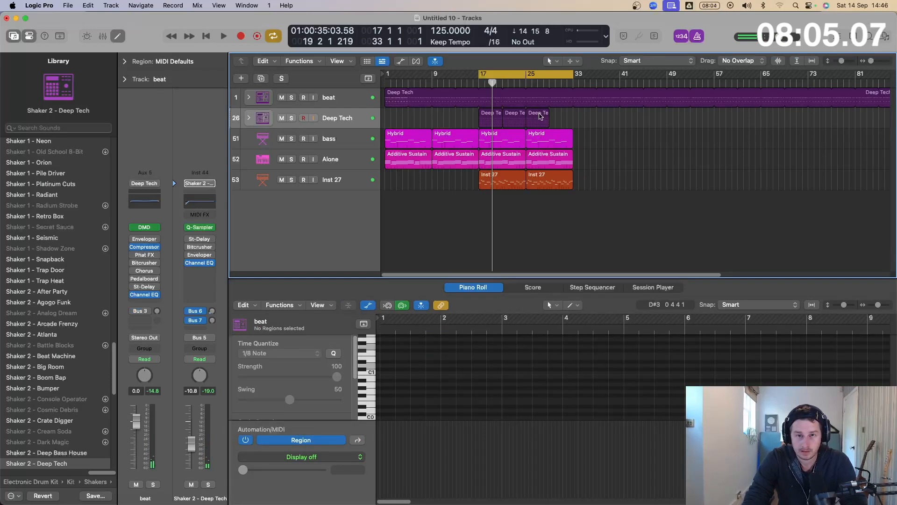
In the shaker region at bar 25, fill all Shaker 2 steps and lower the in-between velocities to values such as 48, 59, 55 and 71.
click(541, 117)
drag(434, 422, 747, 426)
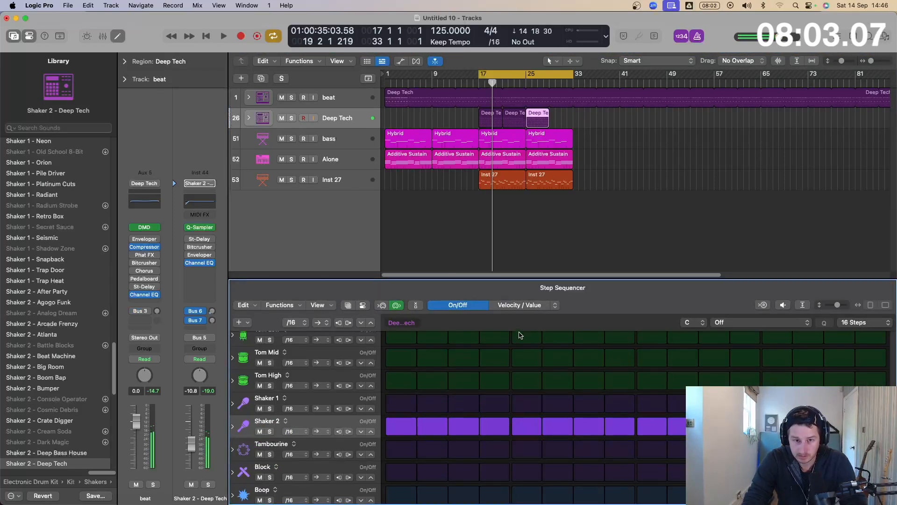
click(507, 305)
drag(433, 423, 432, 435)
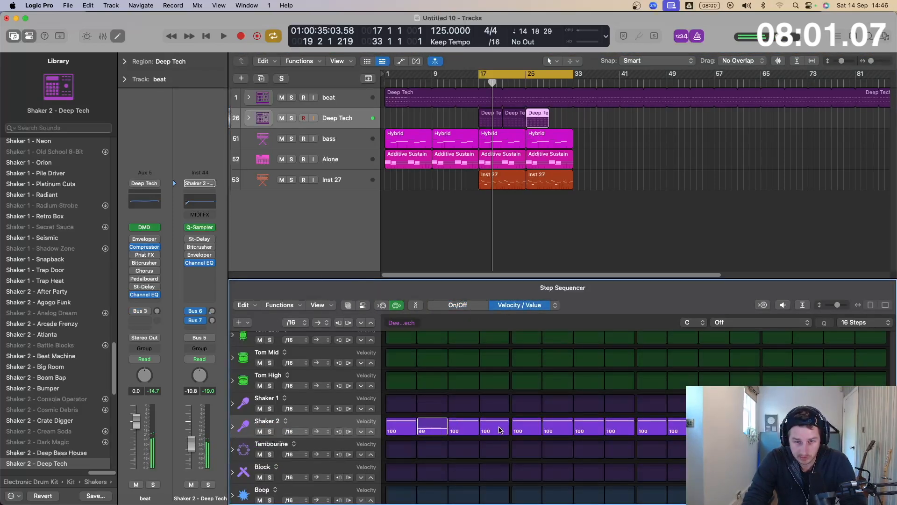
drag(494, 423, 494, 432)
drag(556, 431, 556, 437)
drag(619, 425, 620, 435)
drag(678, 425, 678, 433)
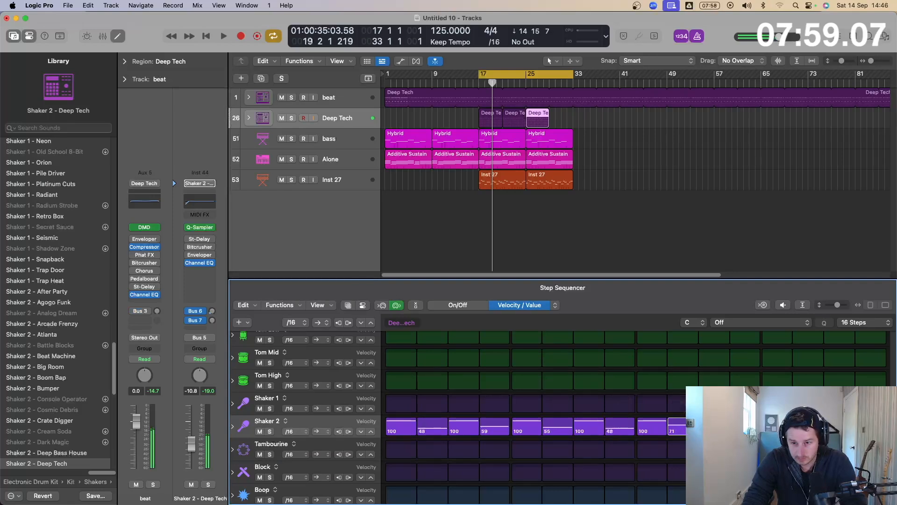
Copy the denser shaker region from bar 25 to bar 29 and play from bar 25 with the cycle off.
key(space)
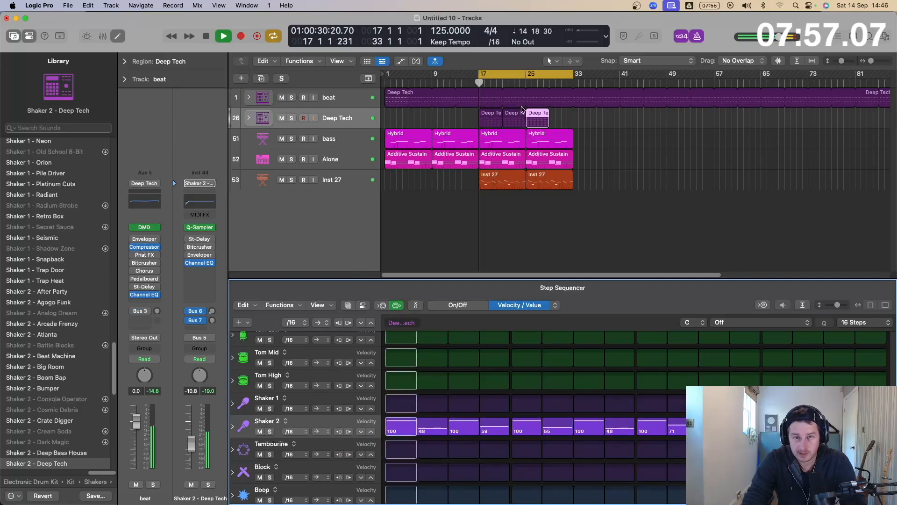
drag(537, 121, 561, 123)
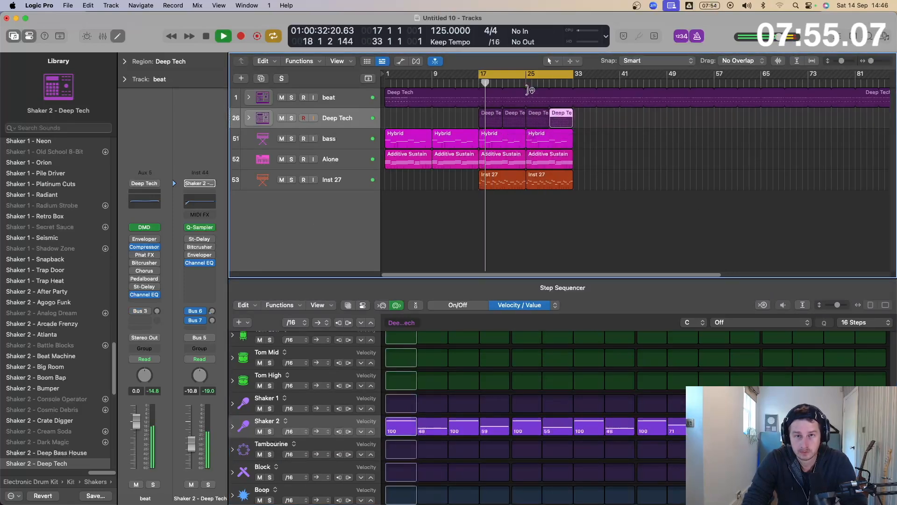
click(525, 83)
click(527, 74)
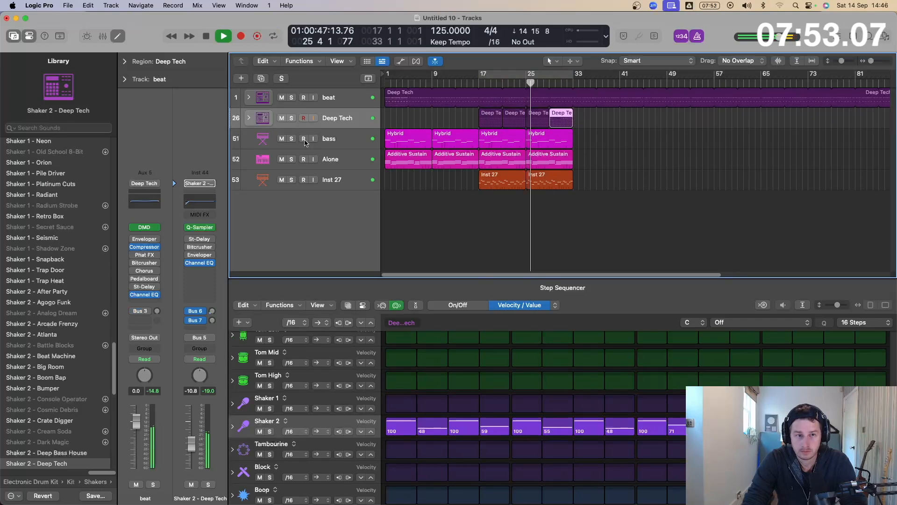
Lower the duplicated drum track's volume to -7.8 dB and rename the track shaker.
click(326, 115)
drag(137, 421, 136, 439)
key(space)
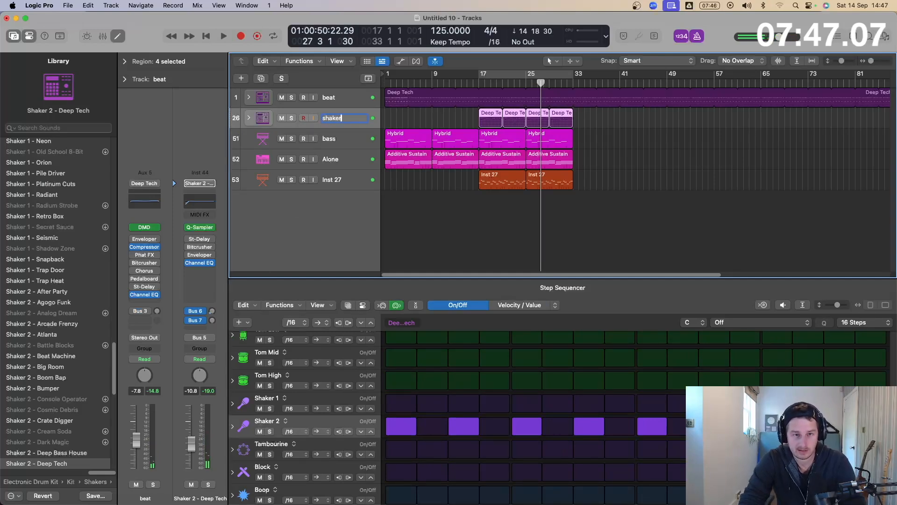
key(space)
key(space)
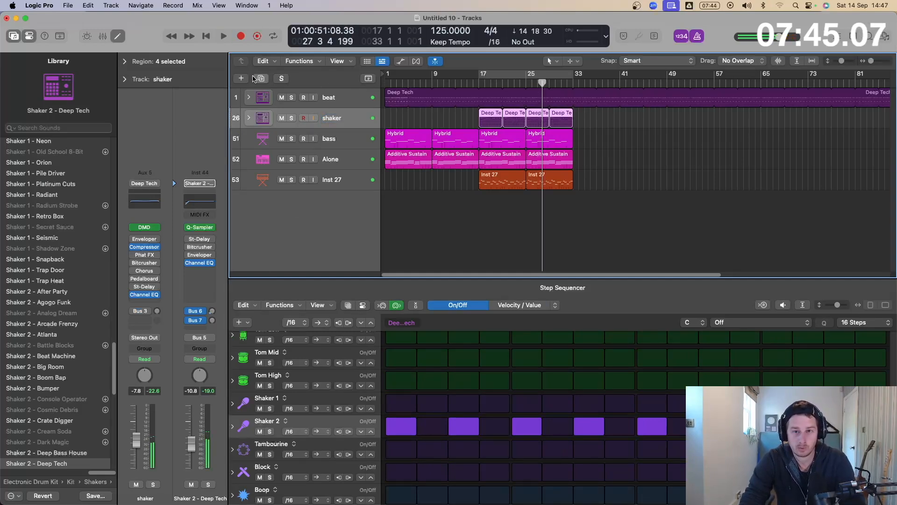
Duplicate the shaker track, cycle bars 25 to 33 and start a 32-step pattern on the new track.
click(261, 78)
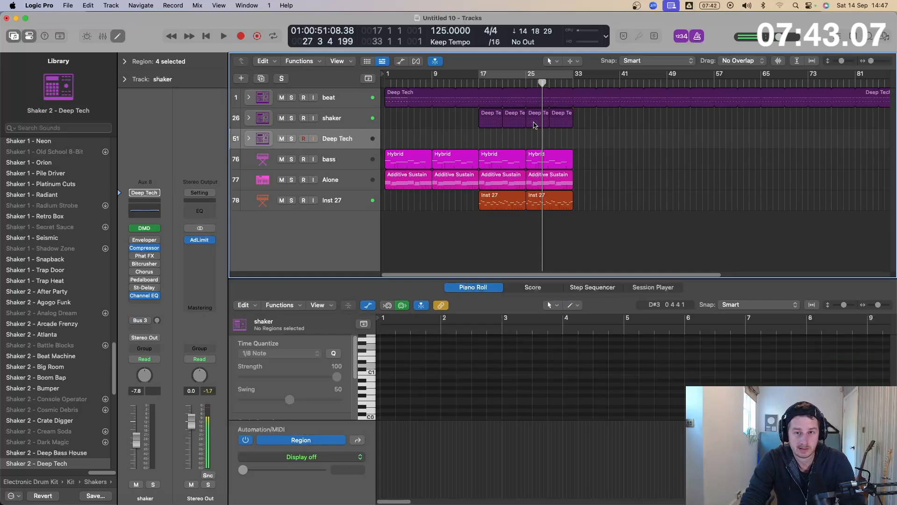
drag(528, 77, 574, 81)
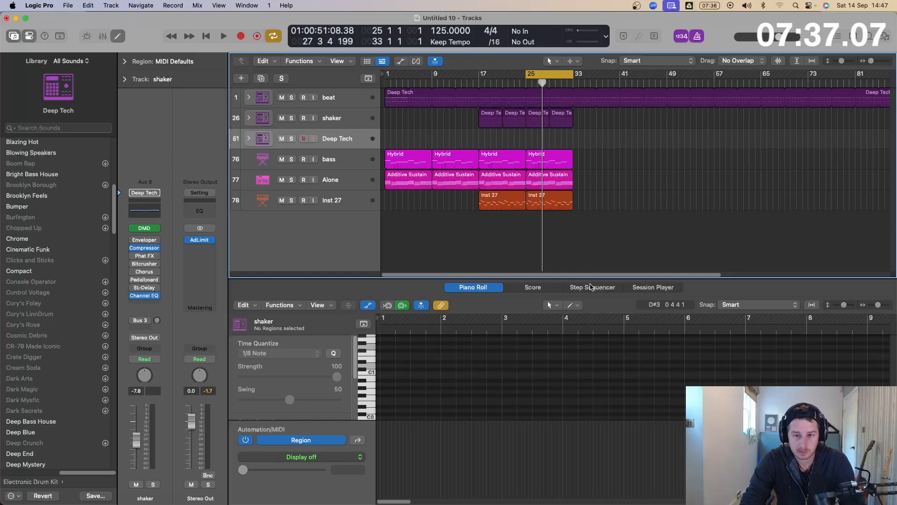
click(591, 287)
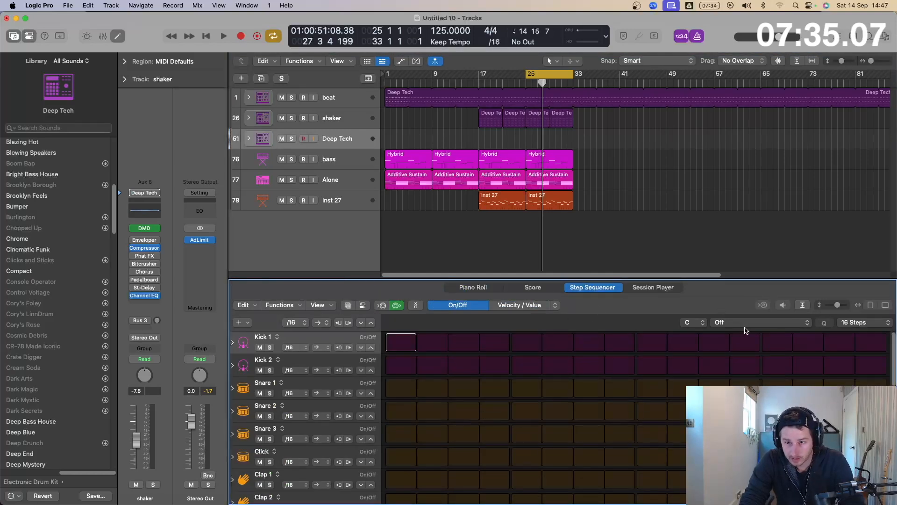
click(850, 325)
click(857, 344)
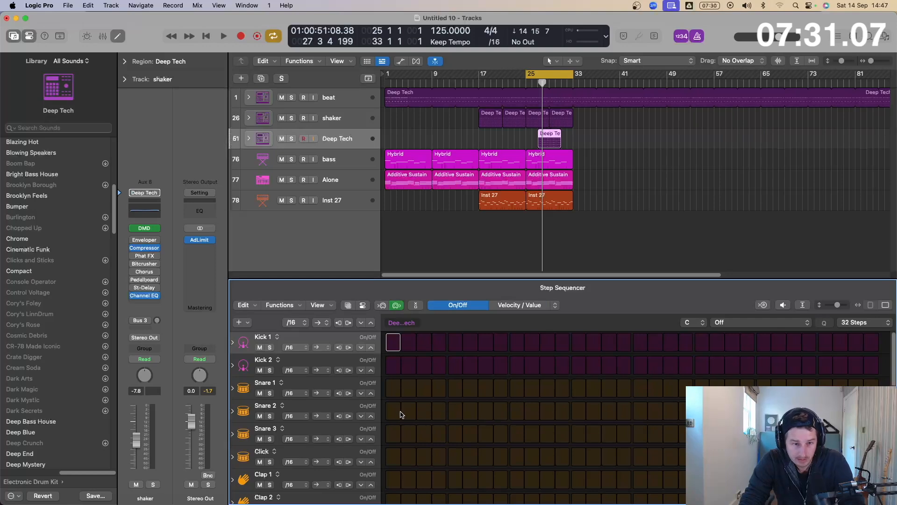
Compare Snare 1 and Snare 2, then program Snare 1 on every fourth step up to step 17 and every second step after it.
click(391, 390)
click(392, 415)
click(393, 391)
click(393, 414)
click(393, 389)
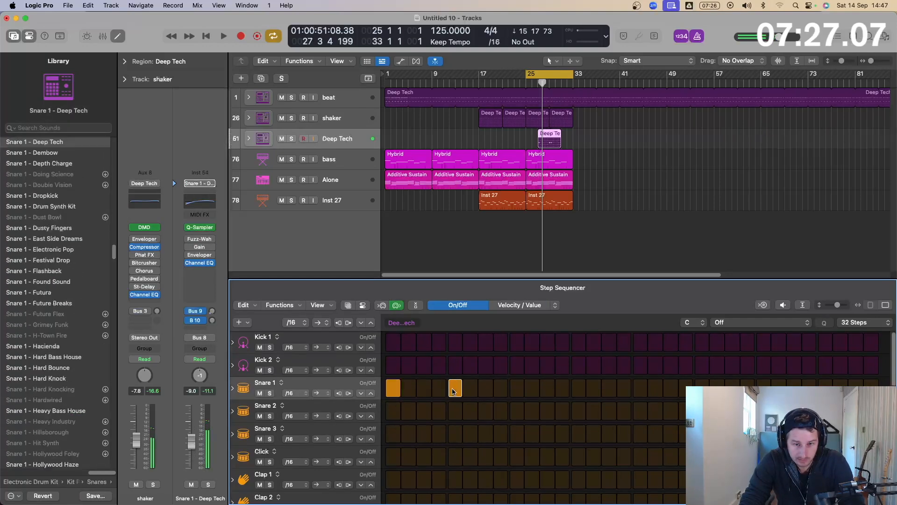
click(579, 391)
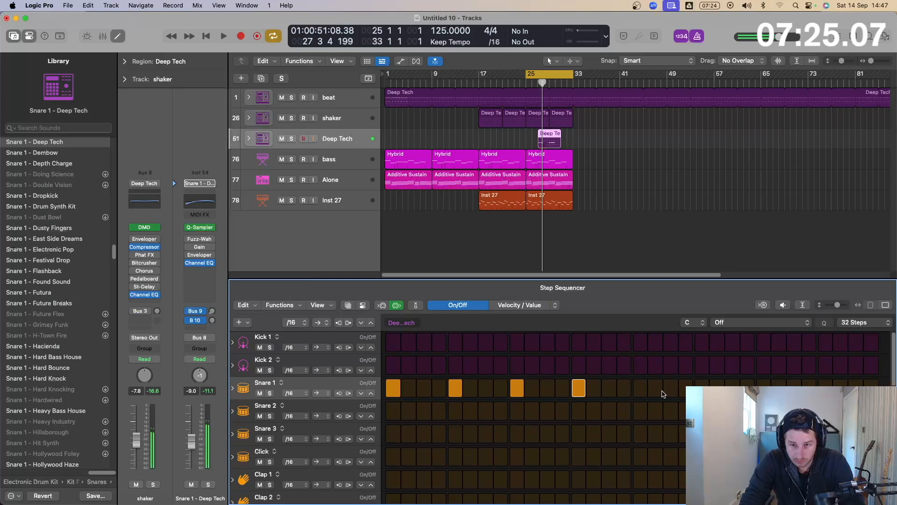
click(670, 390)
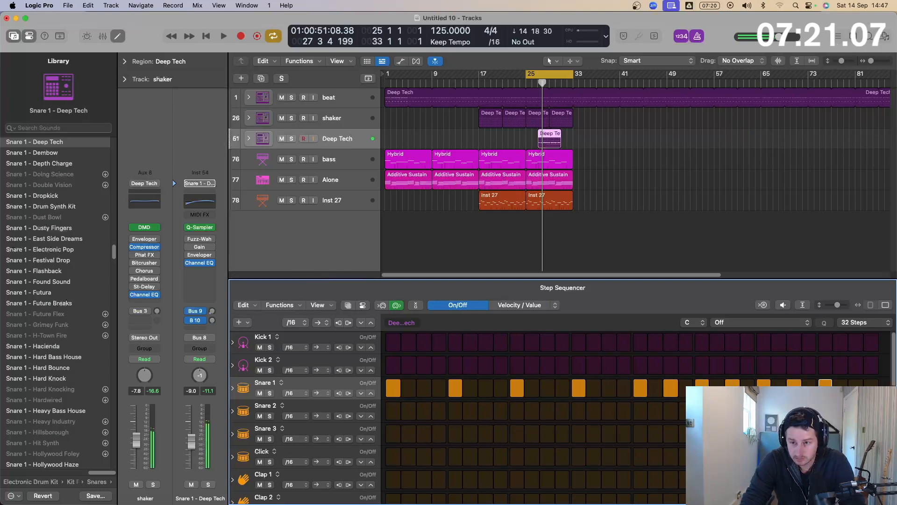
Move the snare region to bar 29, set the cycle range from bar 29 to bar 33 and play it.
drag(552, 139, 563, 139)
click(548, 73)
drag(550, 73, 573, 73)
key(space)
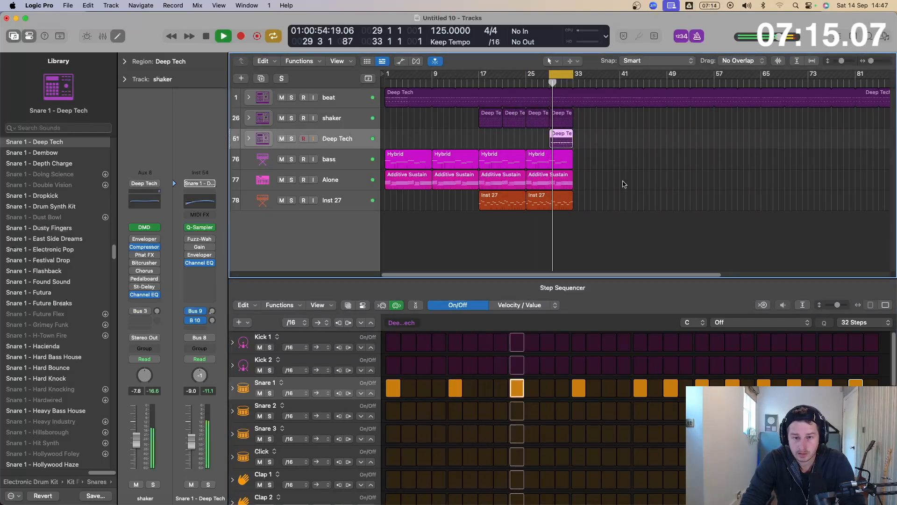
Build the snare roll with Snare 1 on every second step, then every step from step 17, clearing the stray Kick 2 hits.
click(424, 389)
click(486, 389)
click(547, 389)
click(612, 390)
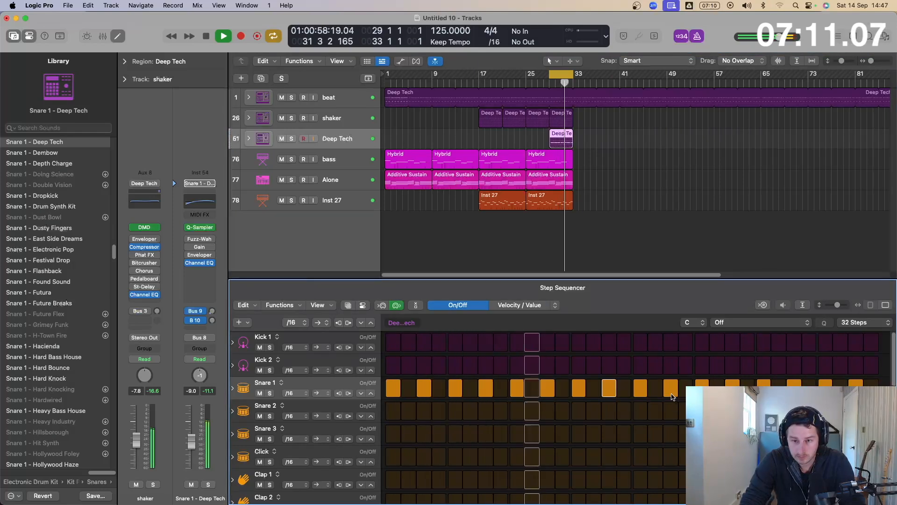
drag(655, 389, 868, 385)
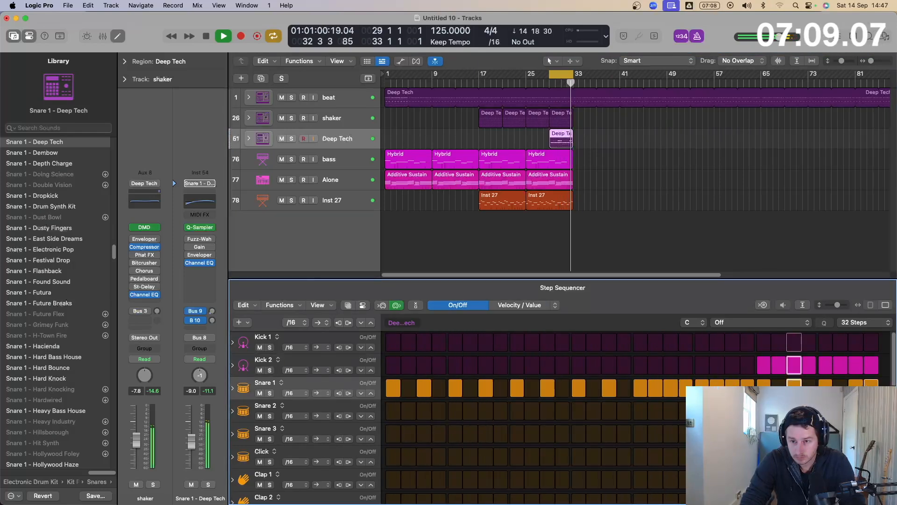
drag(794, 388, 871, 383)
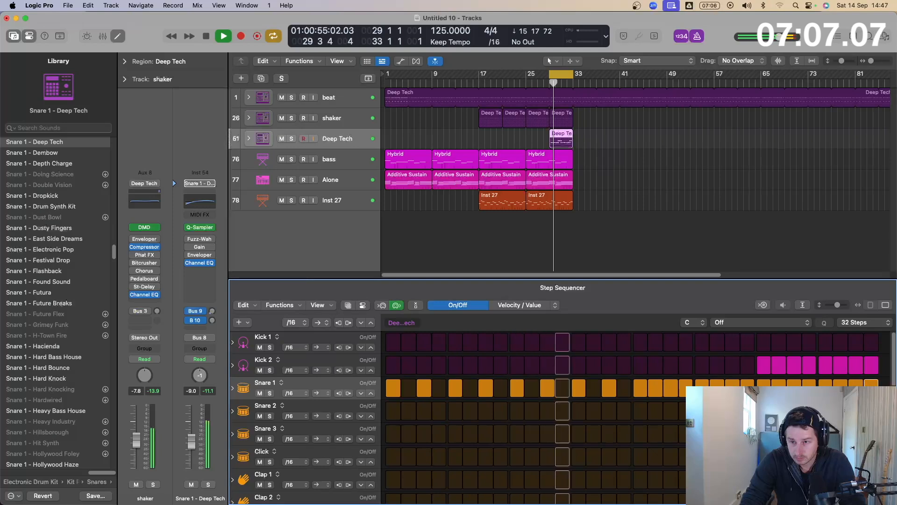
drag(764, 365, 872, 366)
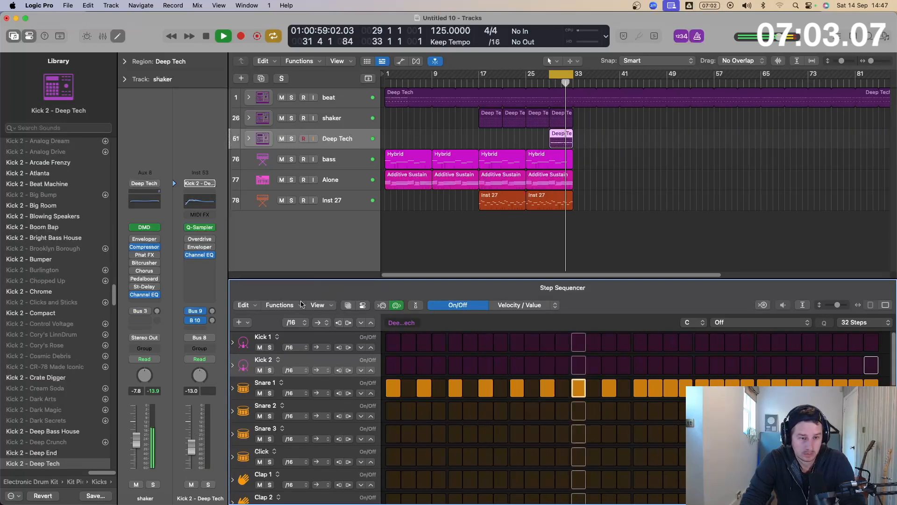
Raise the snare roll track's volume to -1.6 dB and turn off cycle playback.
drag(136, 439, 133, 428)
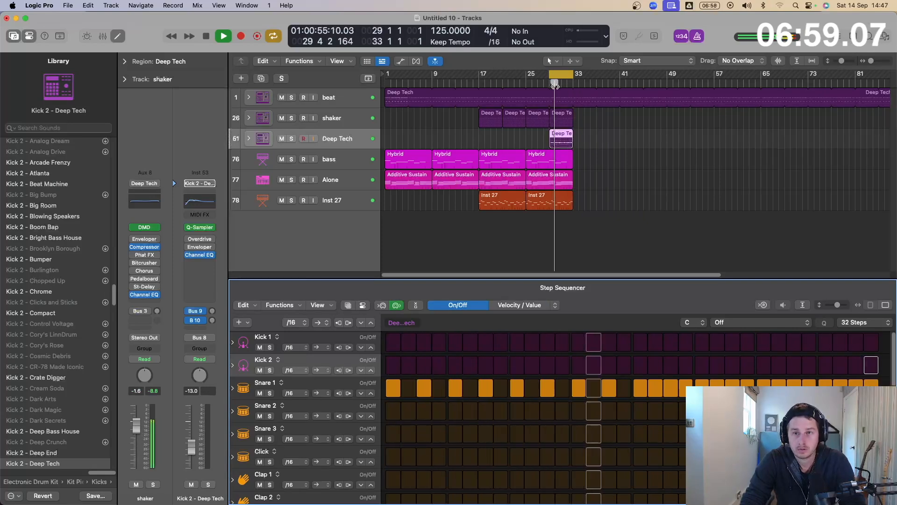
click(559, 74)
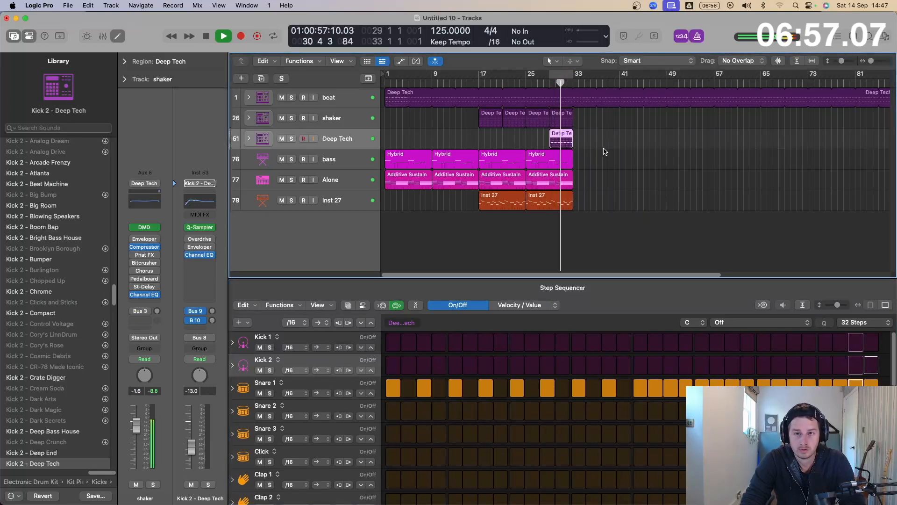
Open the Retro Synth on the Inst 27 melody track, place its window below the regions and re-enable the bar 29 to 33 cycle.
click(356, 201)
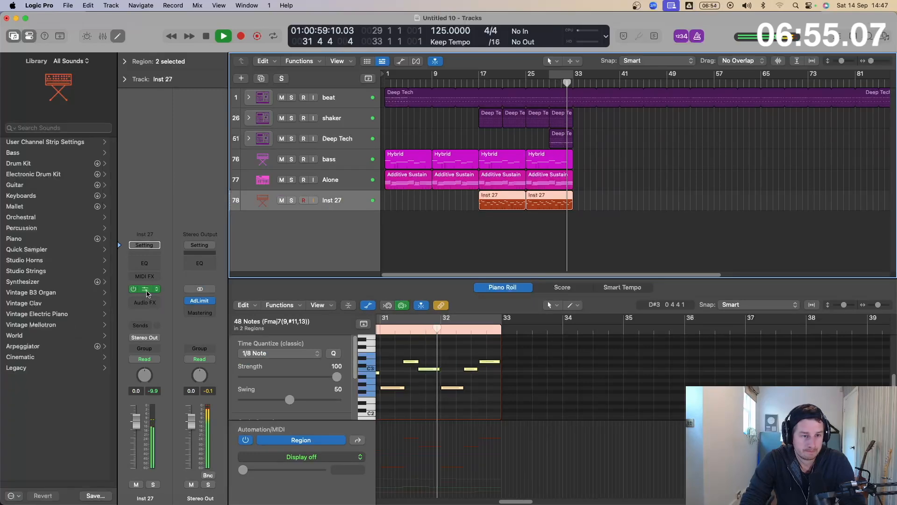
click(146, 292)
key(space)
drag(496, 145, 592, 243)
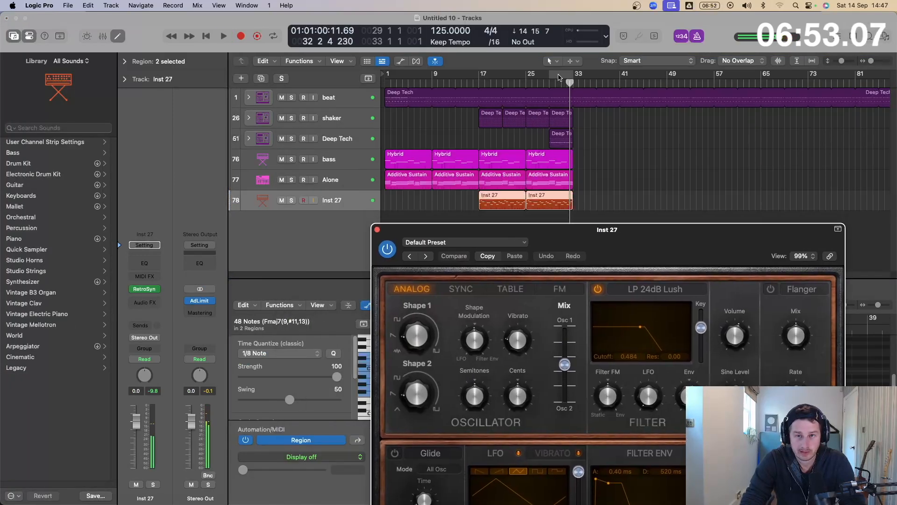
click(557, 76)
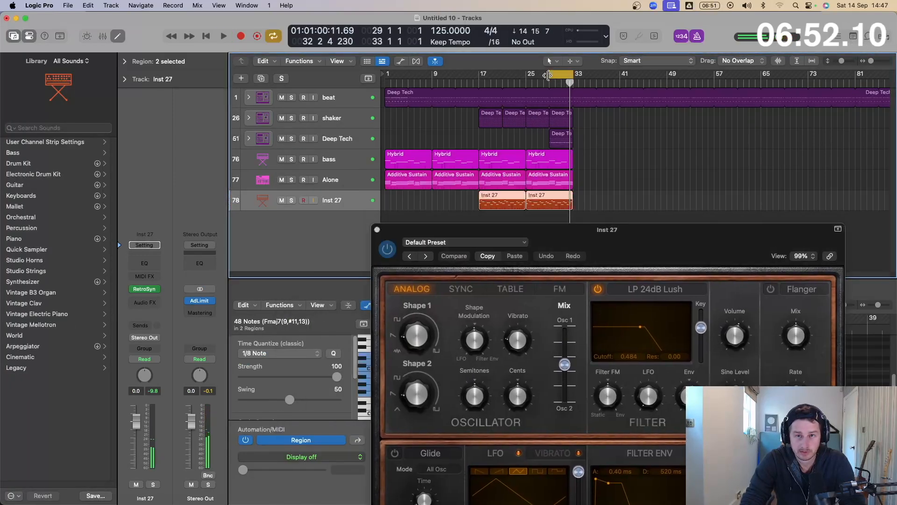
Write Retro Synth cutoff automation at 0.430 on the Inst 27 track in Latch mode during playback, then return the track to Read.
click(149, 360)
click(163, 379)
drag(629, 356, 631, 334)
key(space)
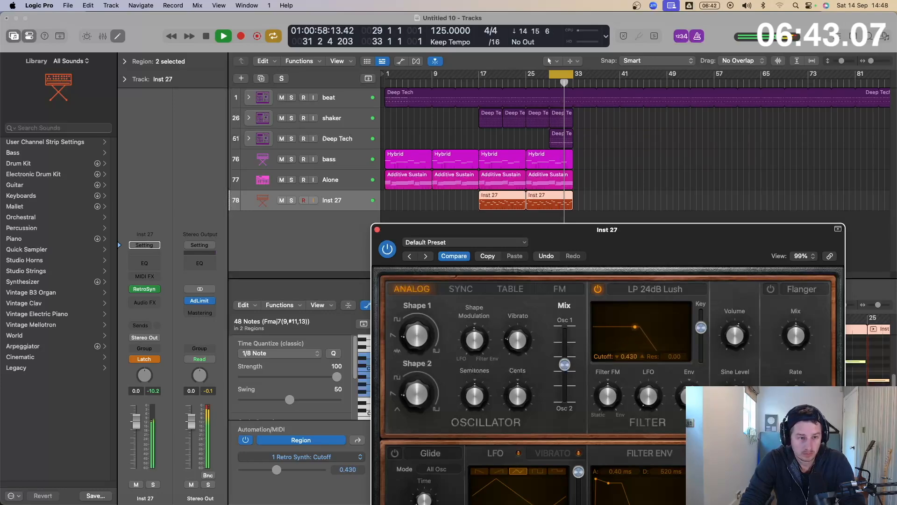
click(144, 359)
click(143, 342)
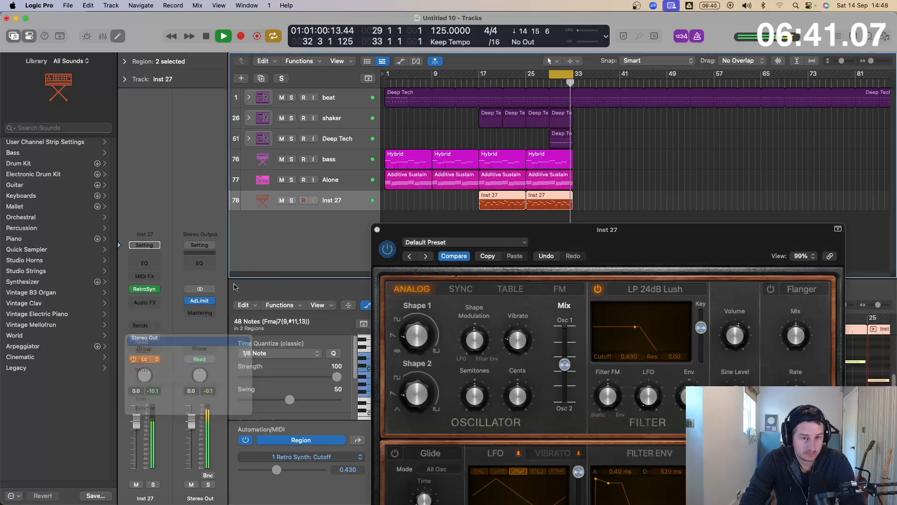
key(space)
Show the Inst 27 track's Cutoff automation and draw a ramp rising from 0.000 at bar 17 to about 1.0 at bar 33.
click(378, 230)
key(a)
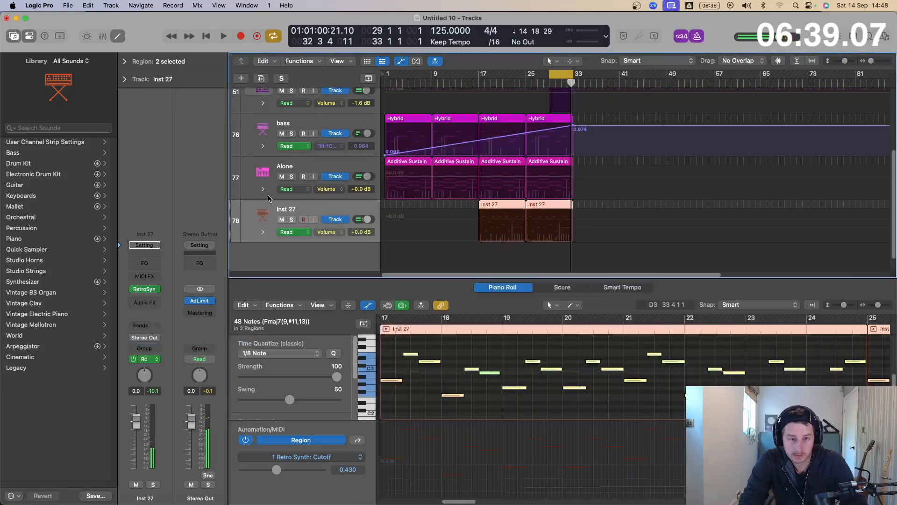
click(335, 231)
click(366, 454)
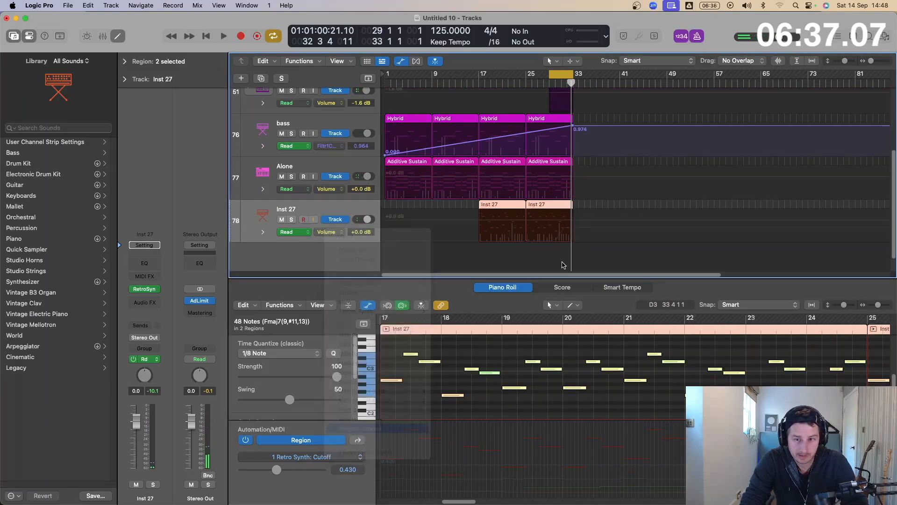
drag(570, 221, 479, 241)
Extend the cycle range to bars 25 to 33, play the filter sweep and hide the automation and note editor.
drag(551, 76, 527, 76)
key(space)
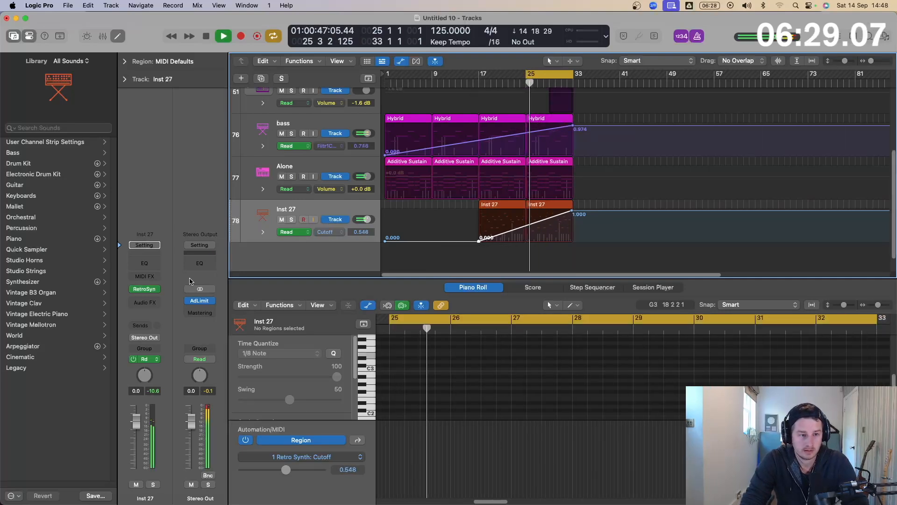
key(a)
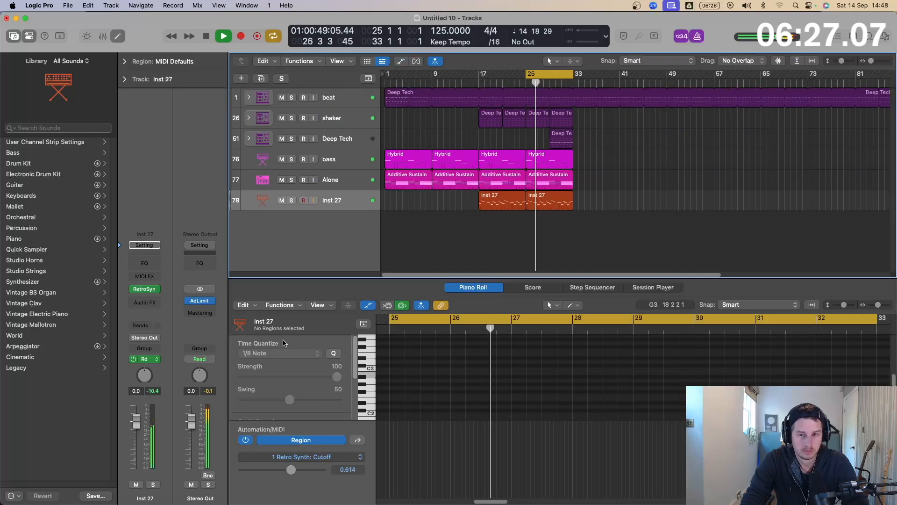
key(p)
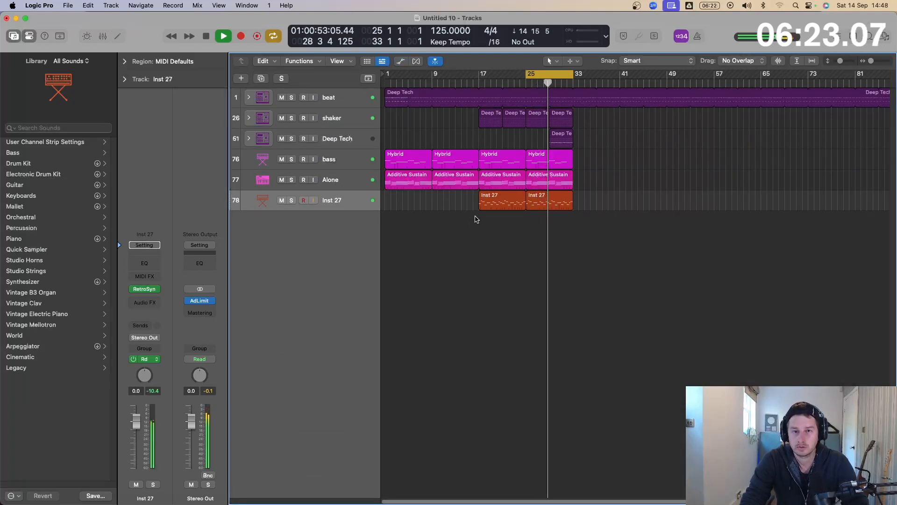
key(space)
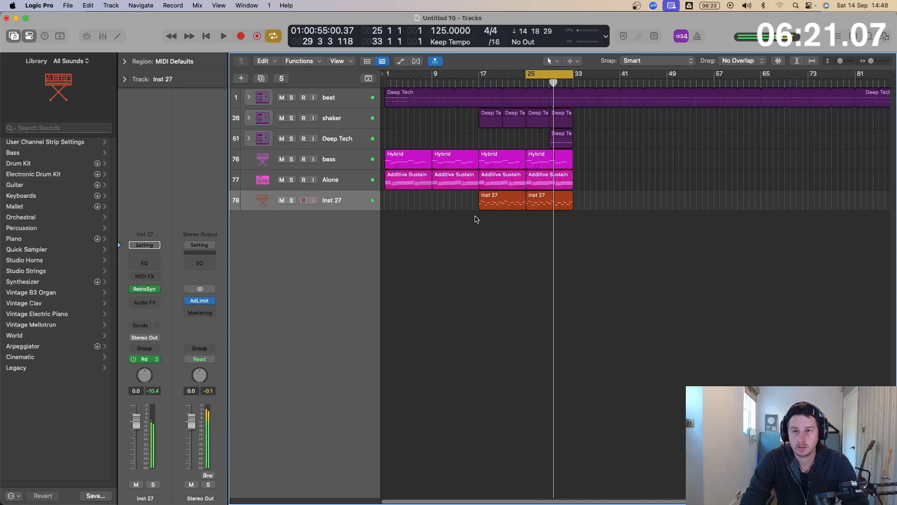
Search the Apple Loops for "impact" and place Angelic Kick Impact on a new track at bars 1 and 17.
key(f)
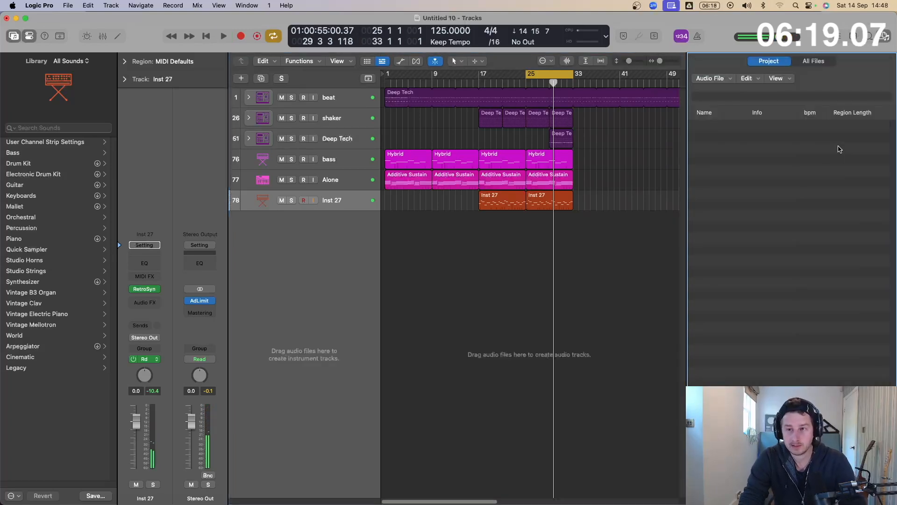
click(818, 61)
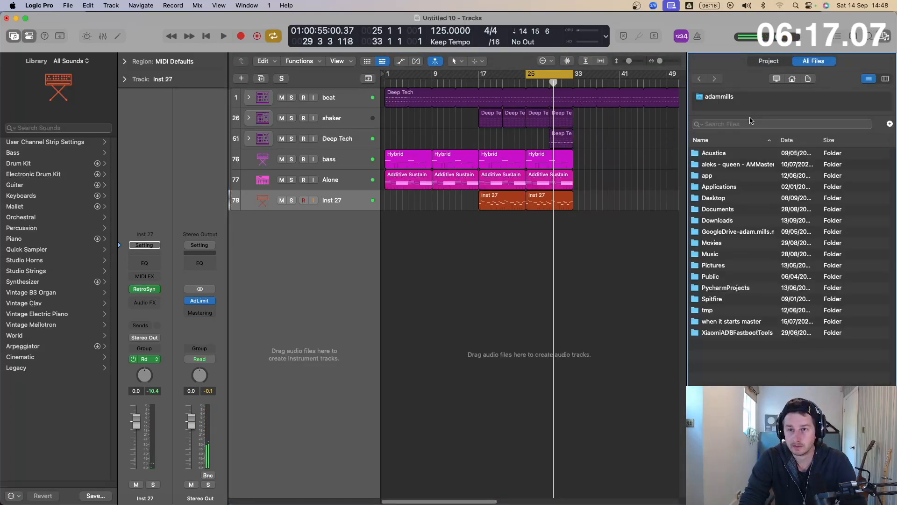
click(877, 38)
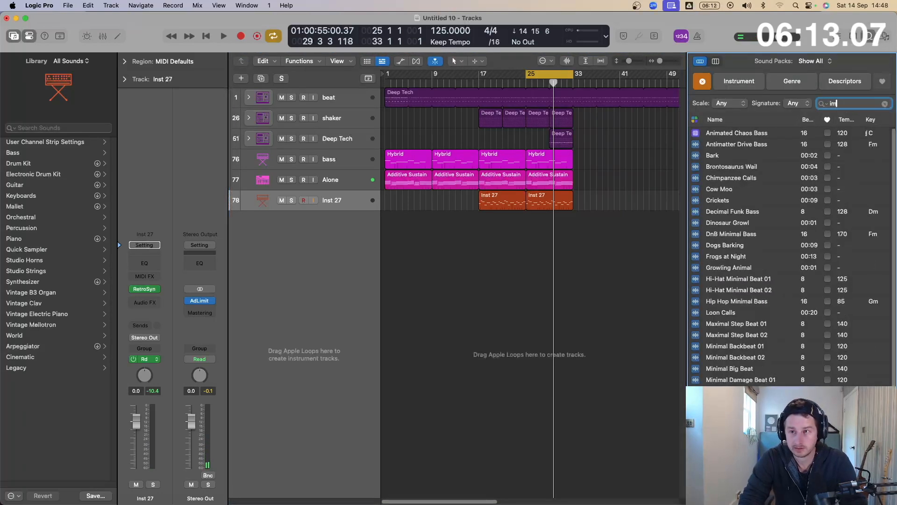
text(impact)
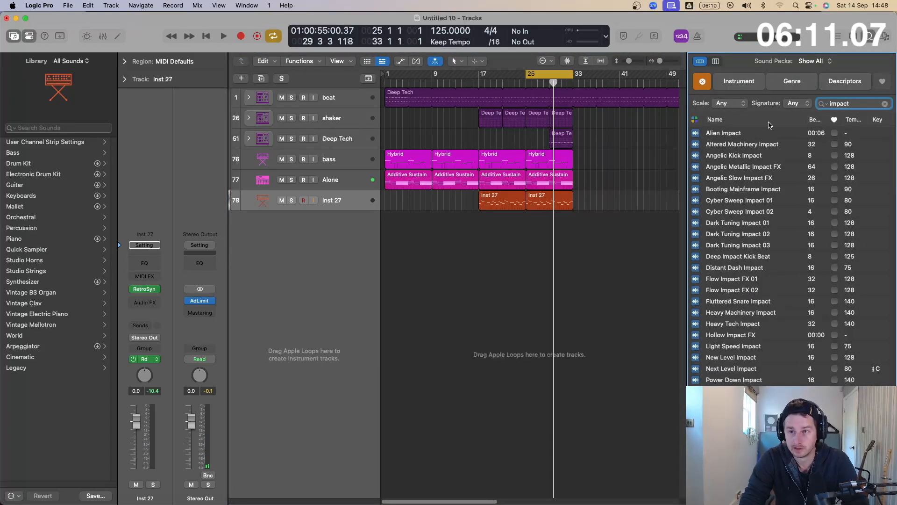
click(757, 134)
click(754, 157)
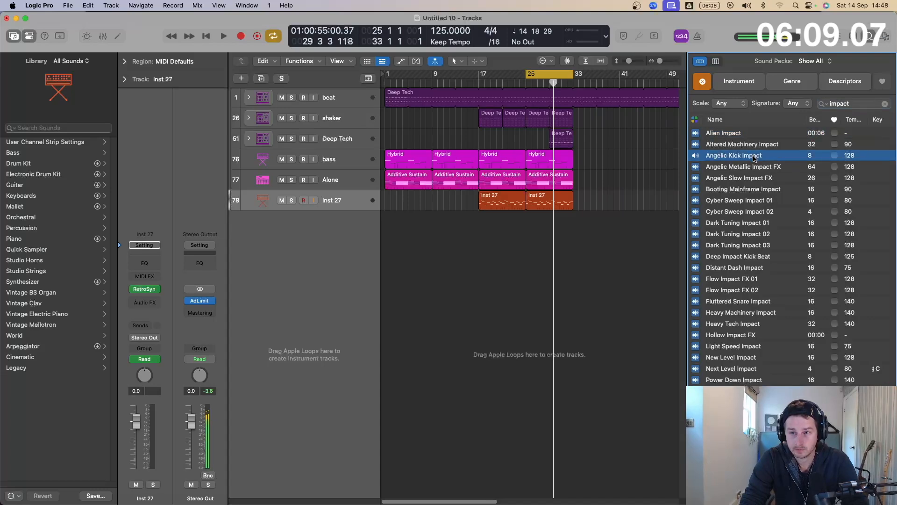
drag(752, 159, 486, 225)
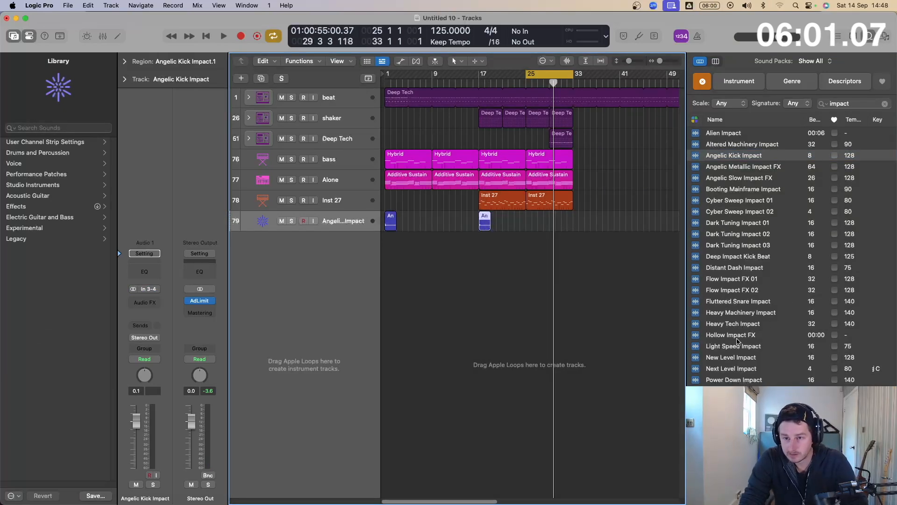
Search the loops for "sweep", audition several and place Cyber Sweep Impact 01 on a new track at bar 1, replacing the kick impact there.
double_click(851, 104)
text(sweep)
key(Return)
click(759, 255)
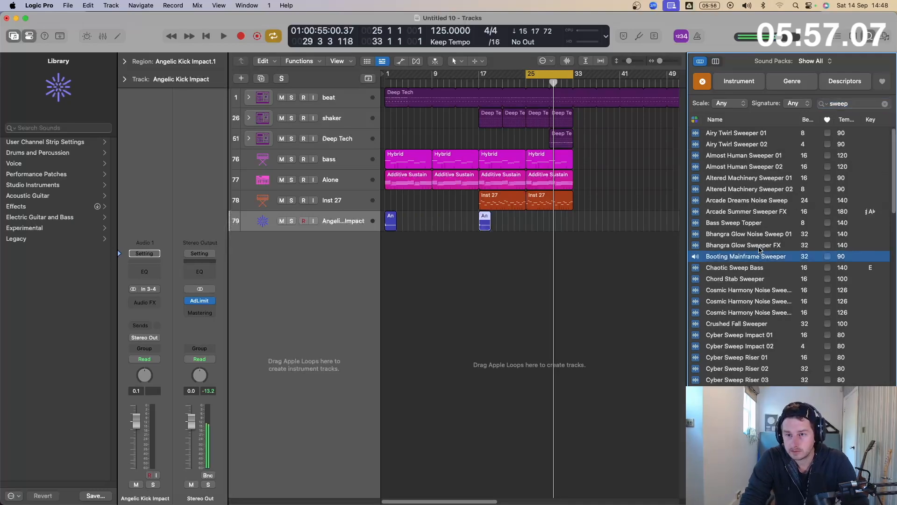
click(750, 226)
click(766, 337)
scroll(769, 339, down, 3)
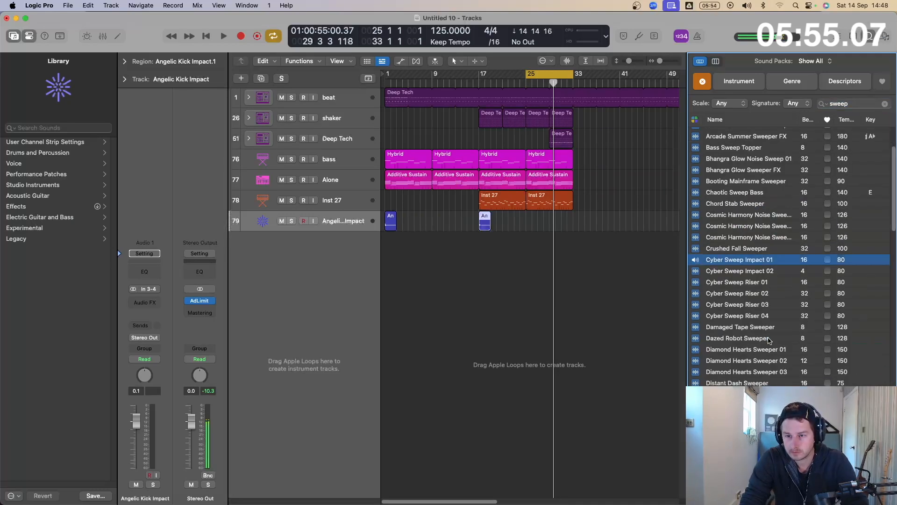
drag(745, 262, 392, 240)
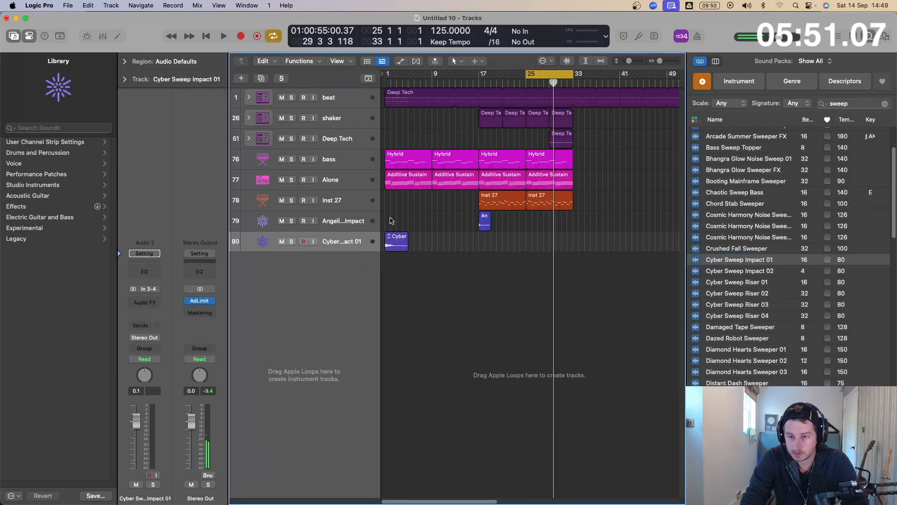
Add the Engine Room Sweeper loop on a new track starting at bar 29.
scroll(790, 257, down, 1)
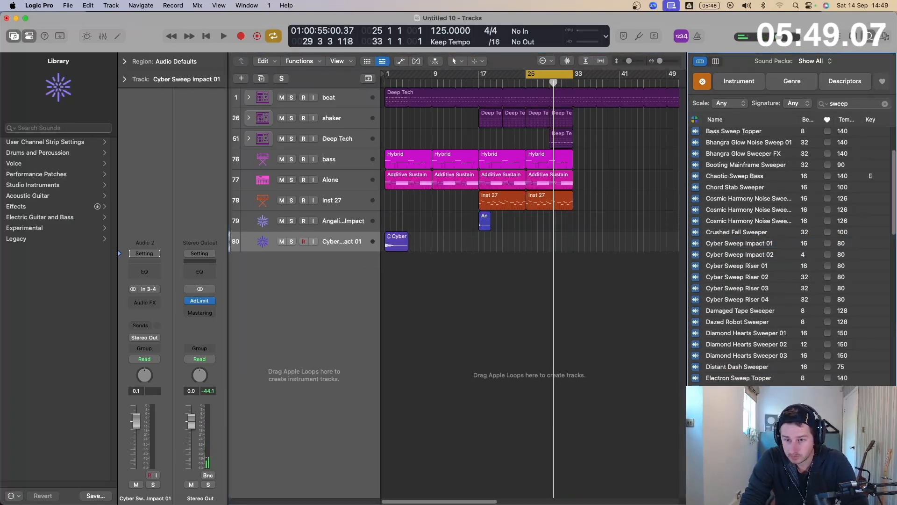
scroll(789, 257, down, 1)
drag(743, 384, 549, 297)
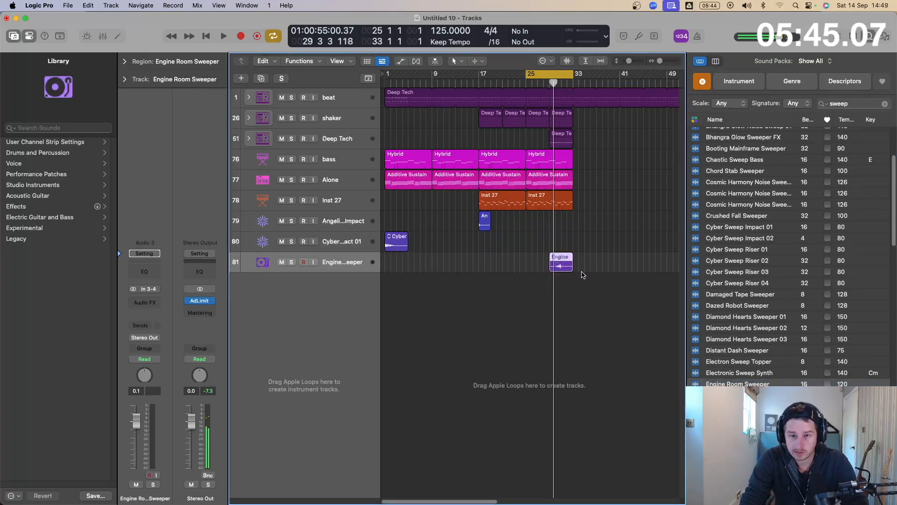
Split the Engine Room Sweeper region at bar 31, delete its second half and move the rising half to bars 31 to 33.
drag(578, 270, 522, 303)
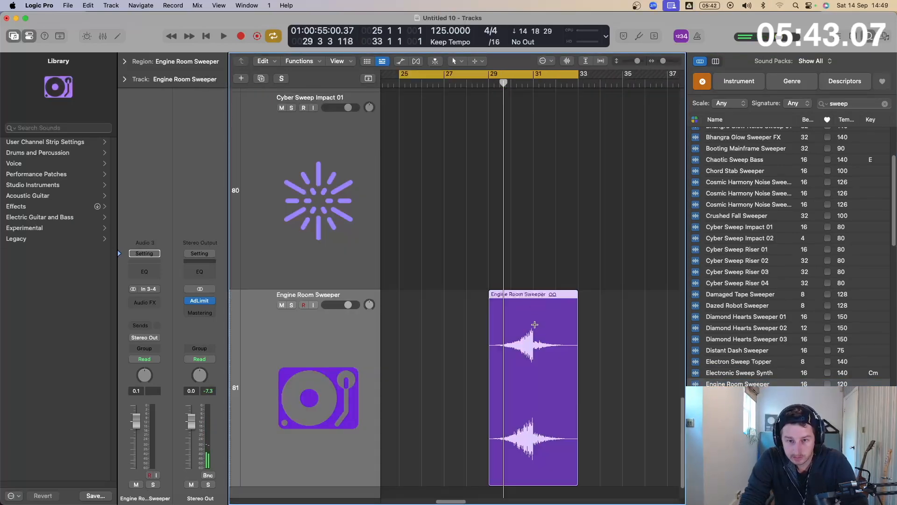
super+double_click(535, 323)
click(549, 328)
key(BackSpace)
drag(521, 348, 565, 349)
Play the arrangement from bar 31 with the cycle off to check the sweeper's lead into bar 33.
click(535, 86)
key(space)
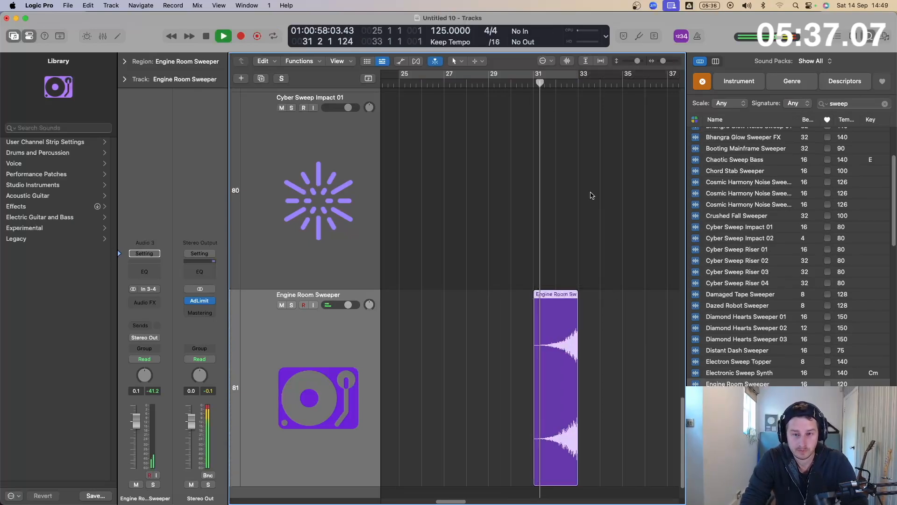
ctrl+alt+click(627, 304)
ctrl+alt+click(623, 303)
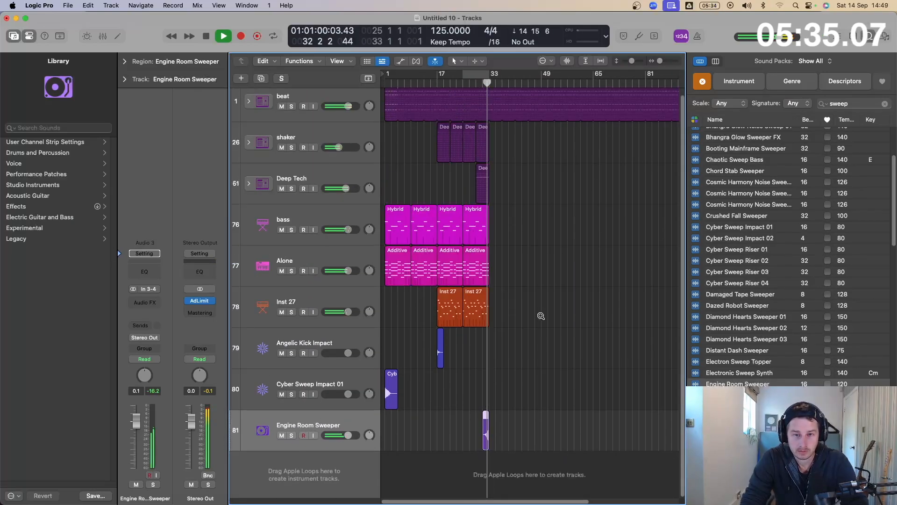
ctrl+alt+click(595, 302)
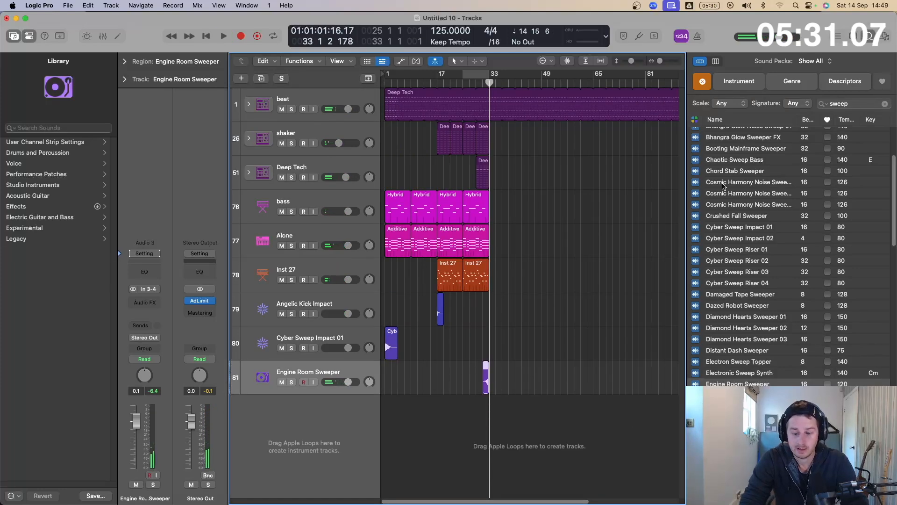
Close the loop browser and enlarge the arrangement's tracks and first 33 bars.
key(e)
key(e)
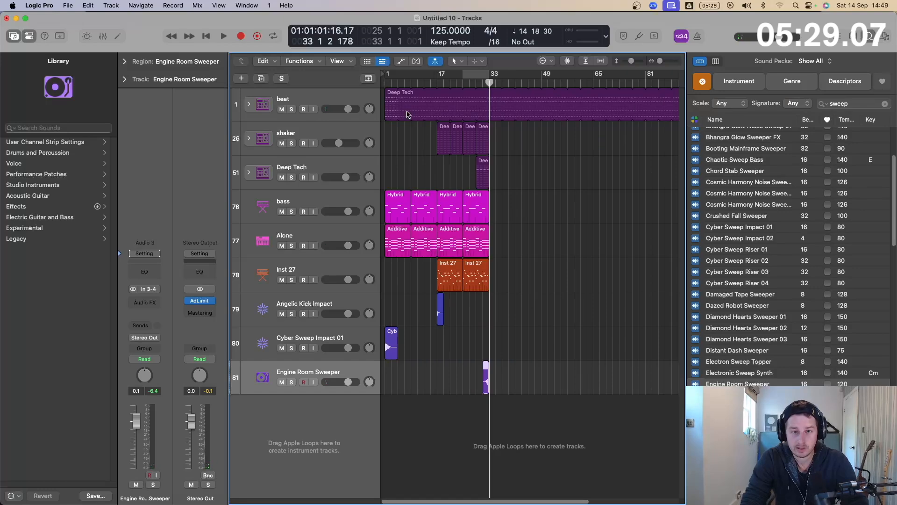
key(a)
key(a)
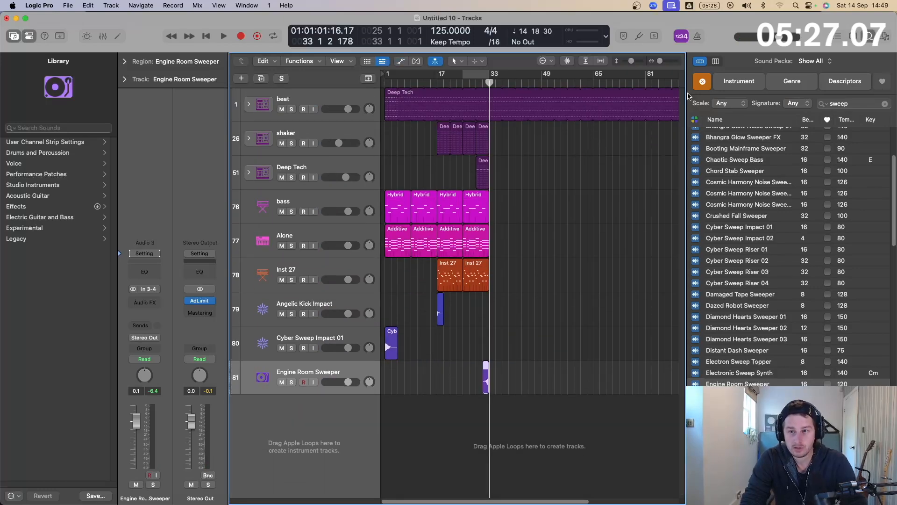
click(708, 88)
key(e)
key(e)
key(o)
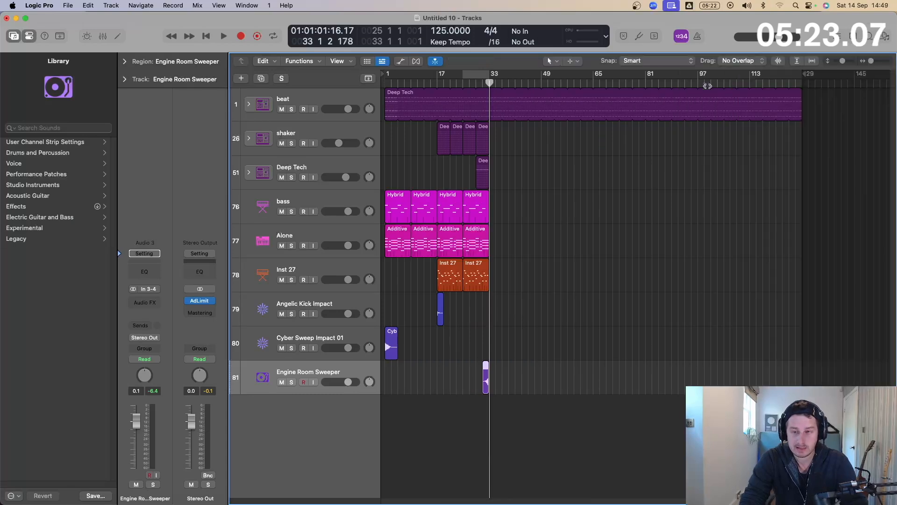
drag(567, 377, 384, 92)
scroll(641, 238, down, 1)
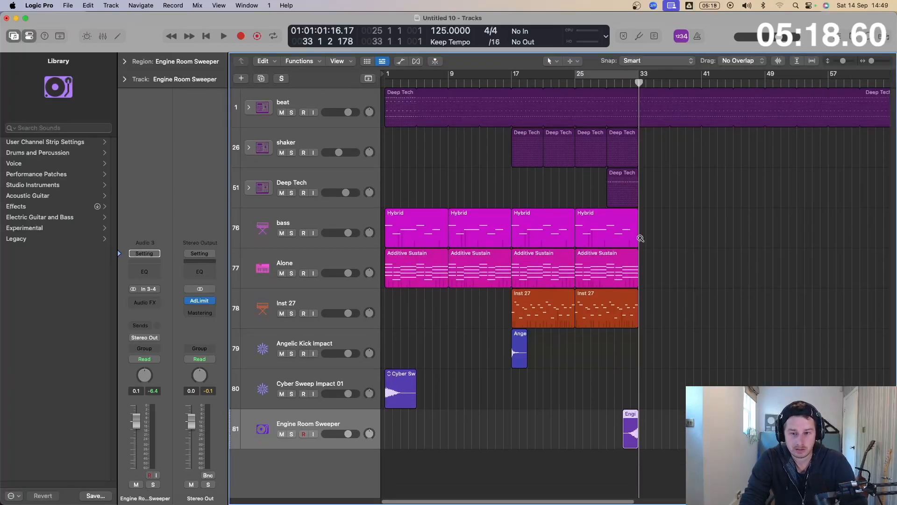
Add a new track with the bass track's duplicate settings and record a bass part on it from bar 33 to nearly bar 38.
click(274, 221)
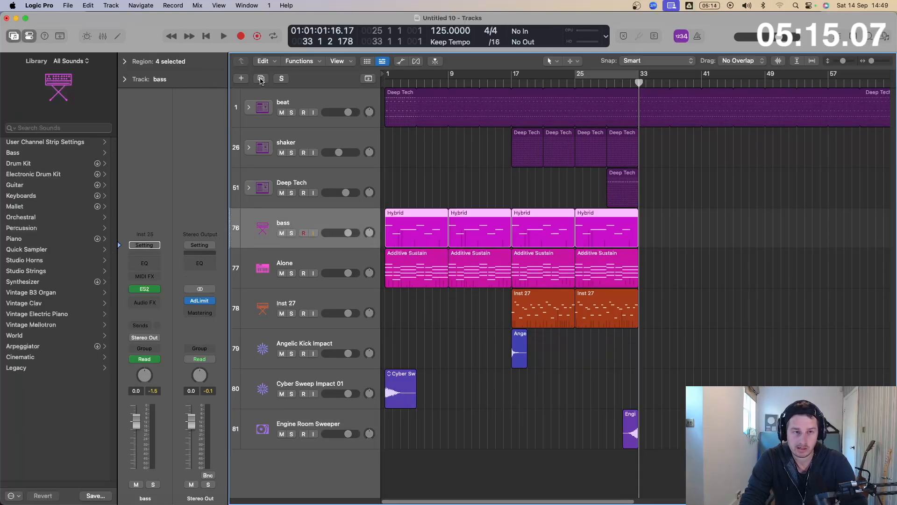
click(261, 80)
click(588, 232)
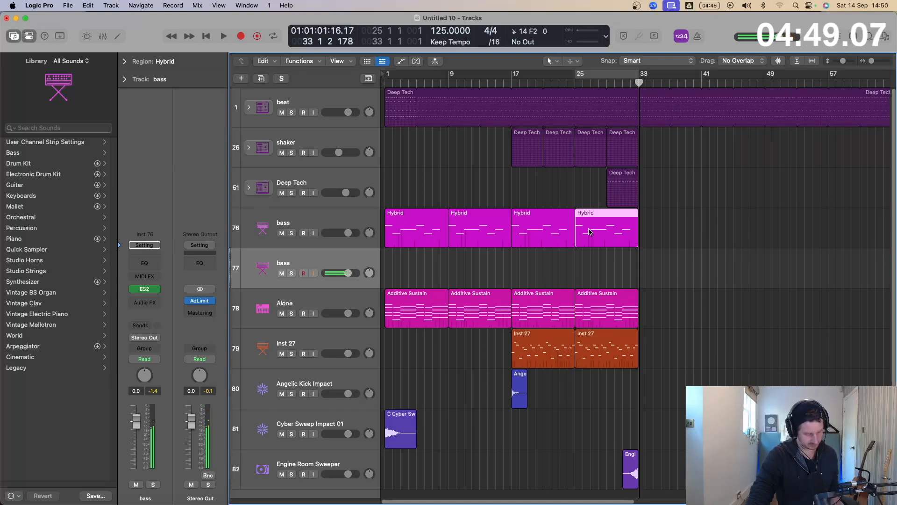
key(r)
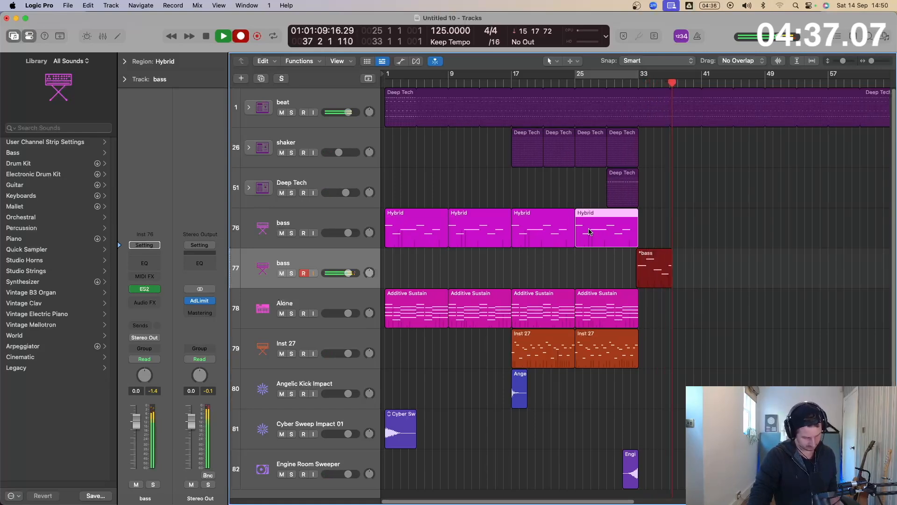
key(space)
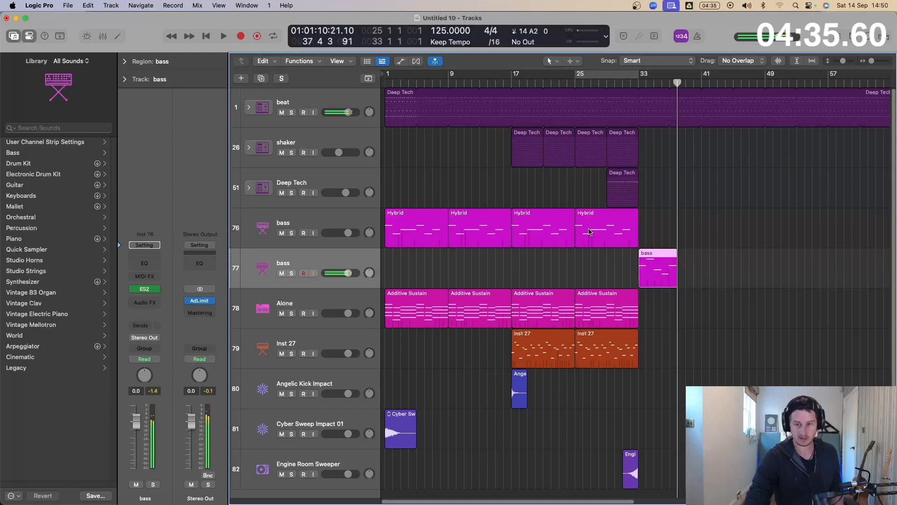
Open the new bass region in the Piano Roll, lengthen all its notes together and delete the extra note near bar 37.
double_click(671, 270)
key(super+Left)
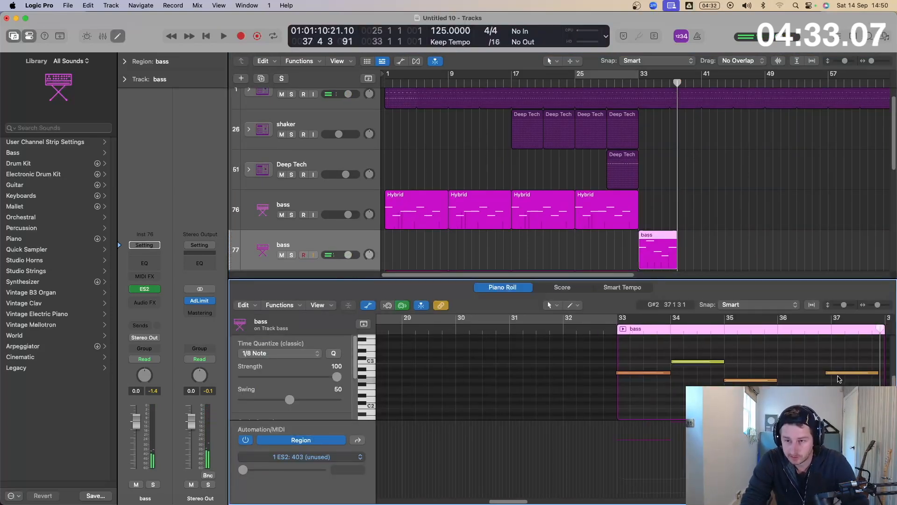
key(super+a)
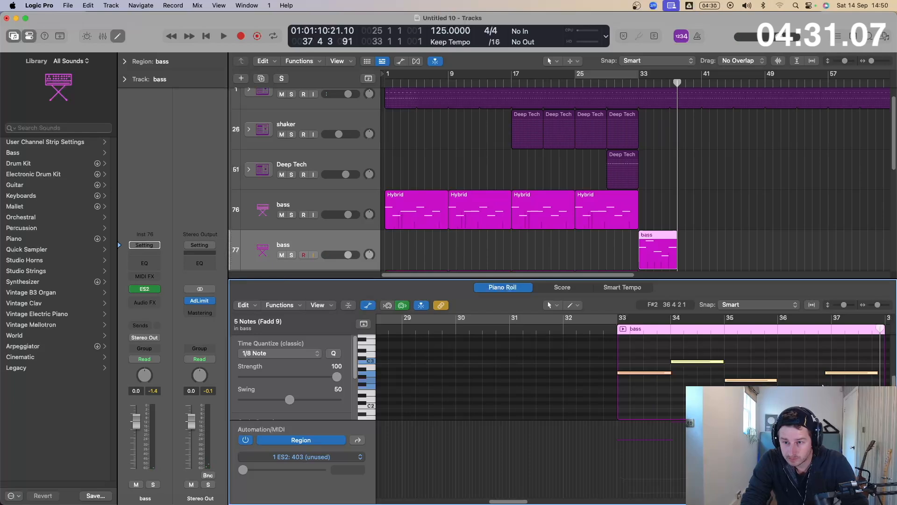
drag(824, 387, 830, 387)
click(838, 372)
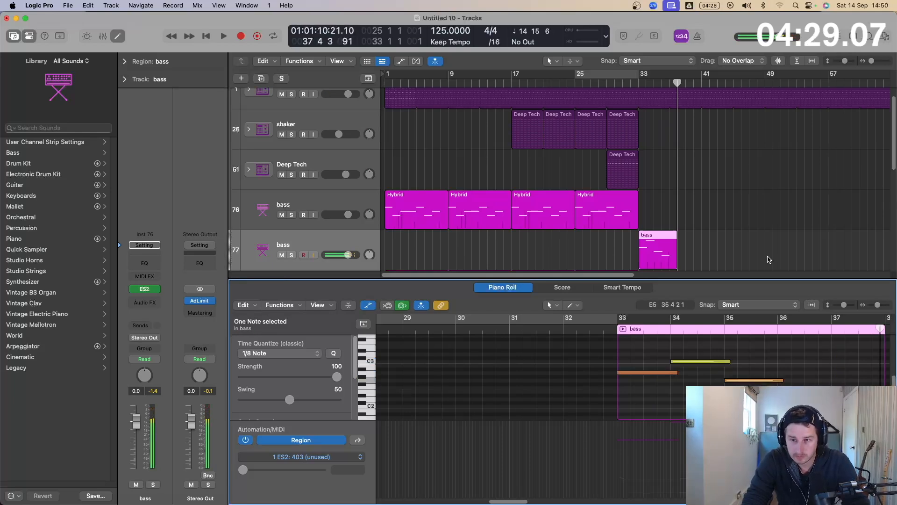
Trim the four remaining bass notes to the following notes with Force Legato so they join without overlaps.
click(721, 361)
key(super+a)
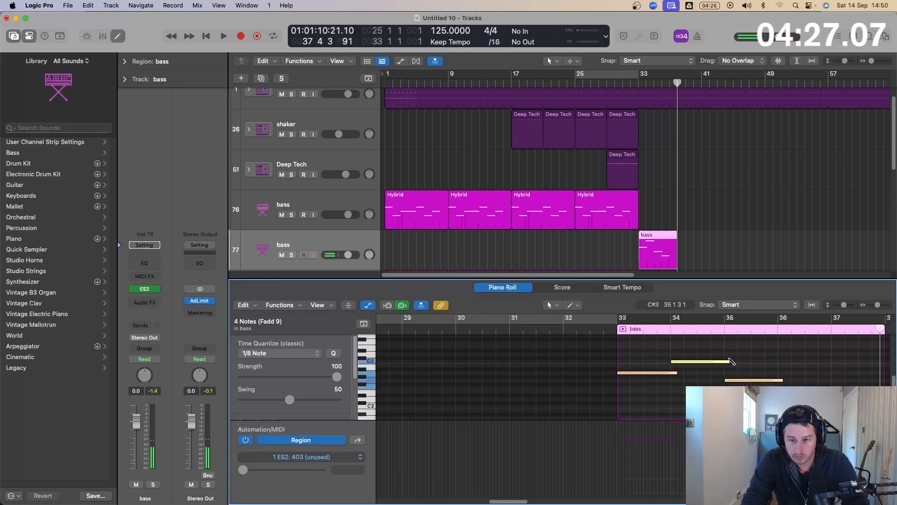
right_click(711, 365)
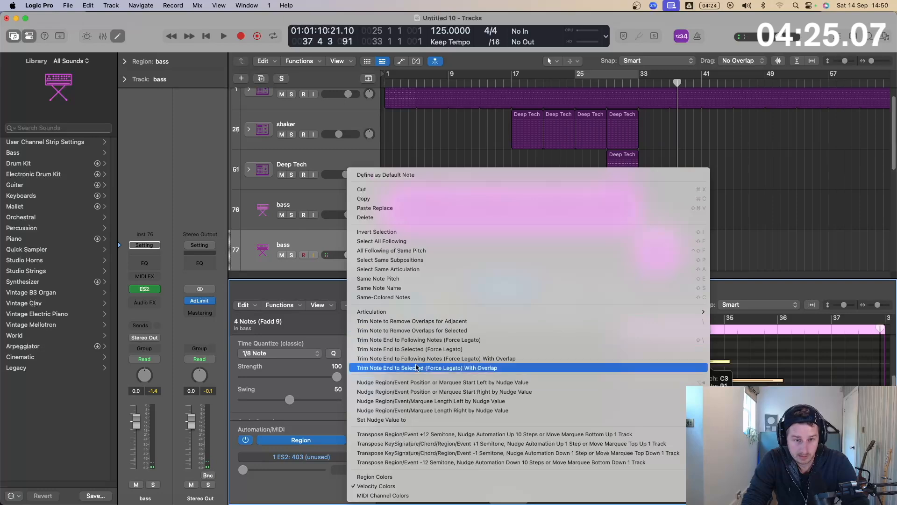
click(453, 341)
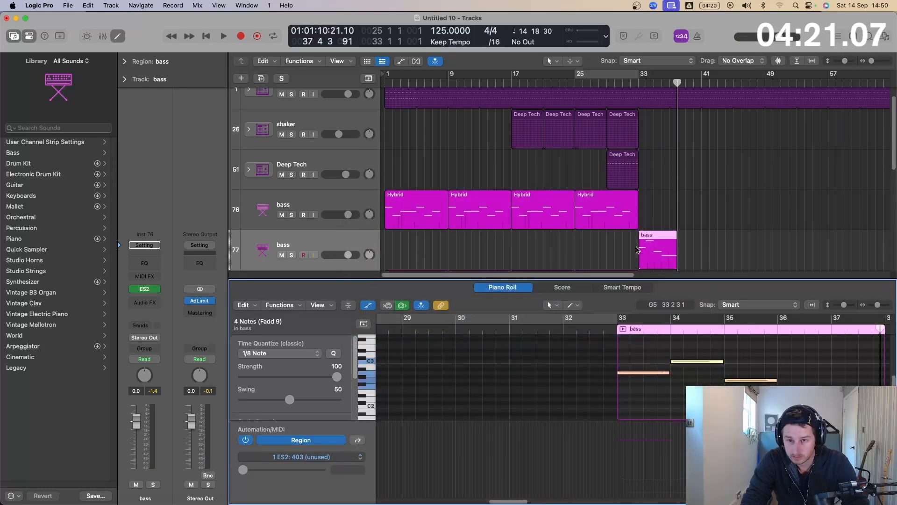
Shorten the new bass region to end at bar 37 and place a copy of it from bar 37 to 41.
drag(753, 222, 582, 291)
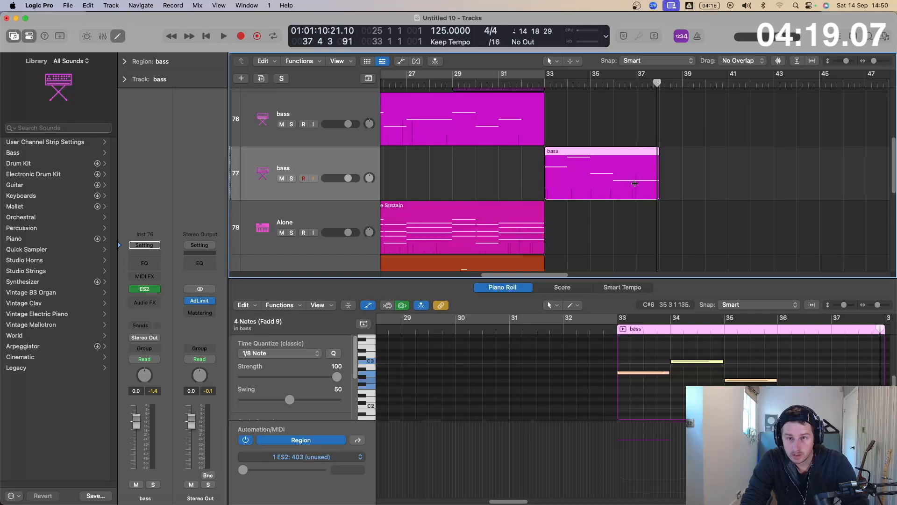
click(637, 168)
key(Return)
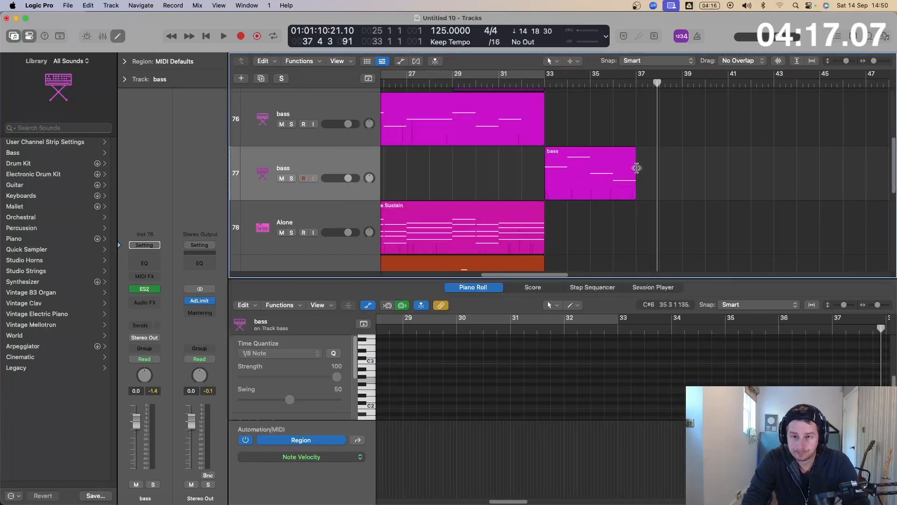
drag(586, 176, 678, 178)
Set the cycle to bars 33 to 41 and play both bass regions, showing each one's notes in the Piano Roll.
drag(548, 76, 728, 75)
key(space)
click(601, 184)
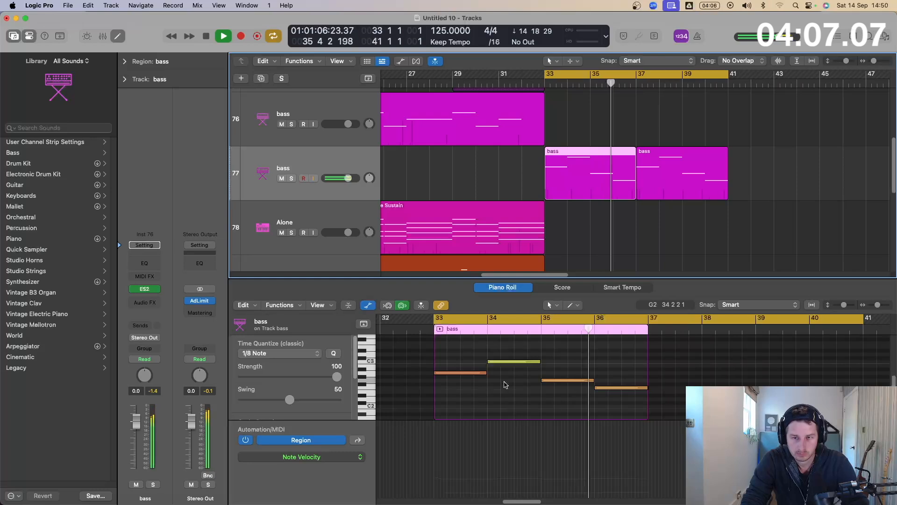
click(673, 183)
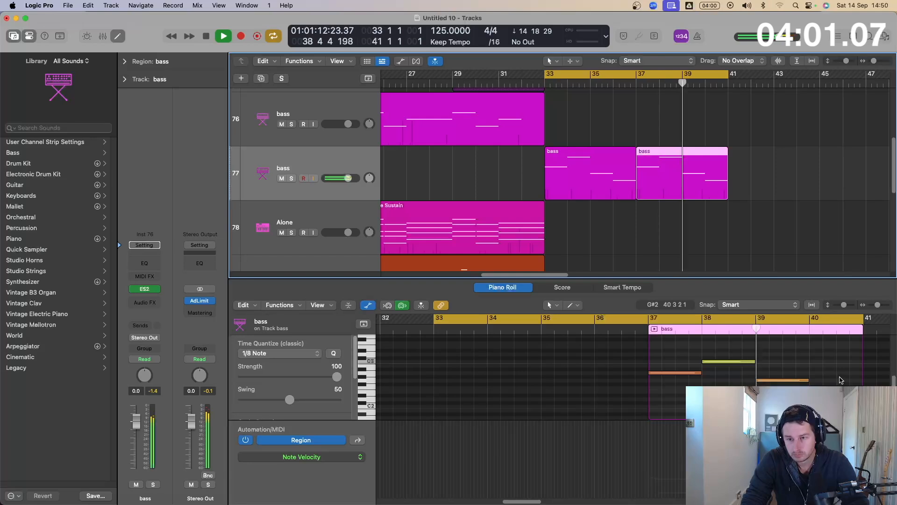
Raise the final note at bar 40 in the second bass region above the other notes and play the changed part.
key(space)
click(830, 388)
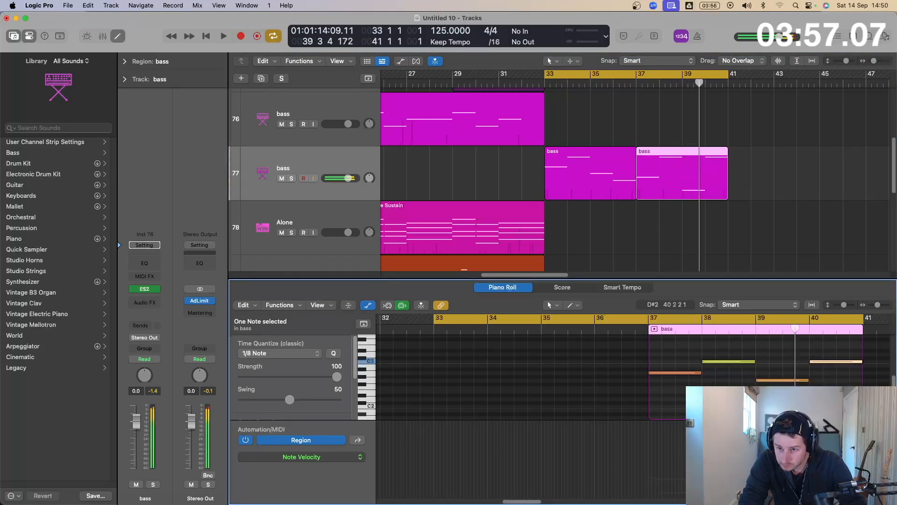
key(alt+Up)
key(alt+Up)
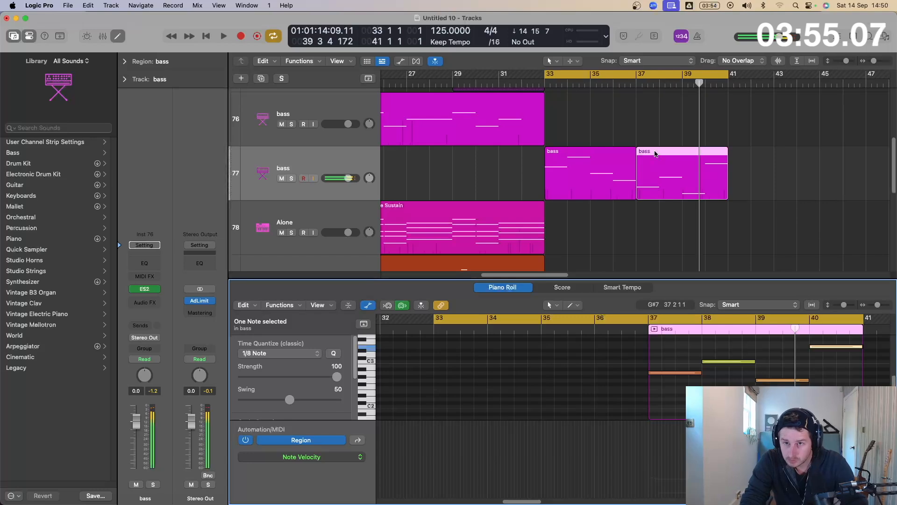
click(629, 91)
key(space)
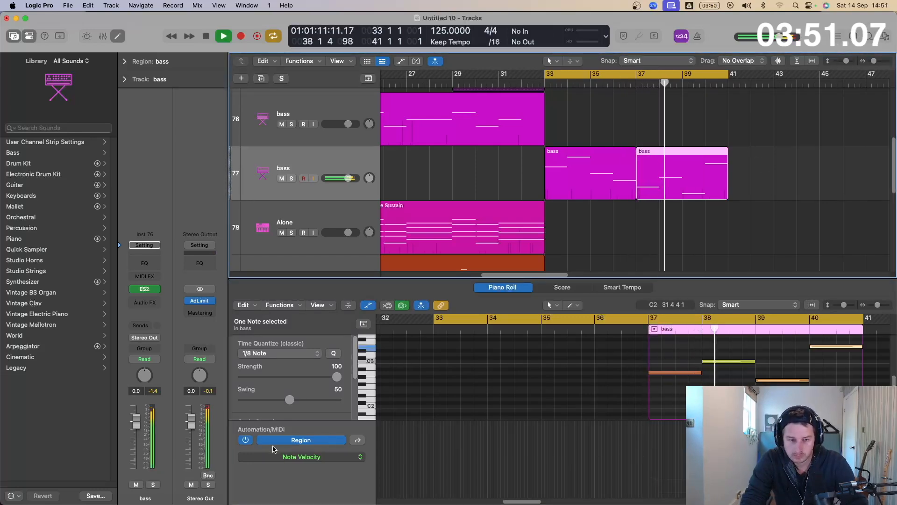
Show channel 14 Note Velocity in the bass region's automation lane and close the Piano Roll.
click(286, 458)
click(312, 495)
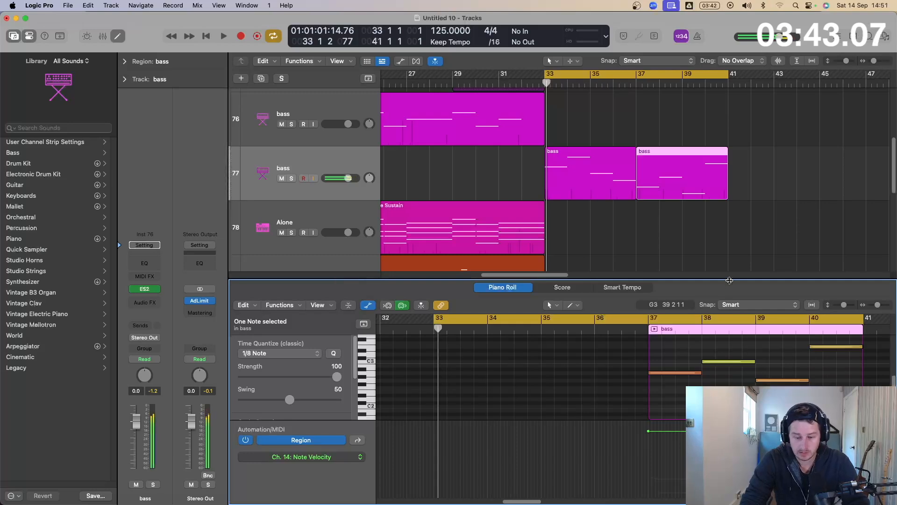
key(p)
Insert a stereo Compressor on the new bass track and close the plug-in window with its default settings.
scroll(624, 223, down, 3)
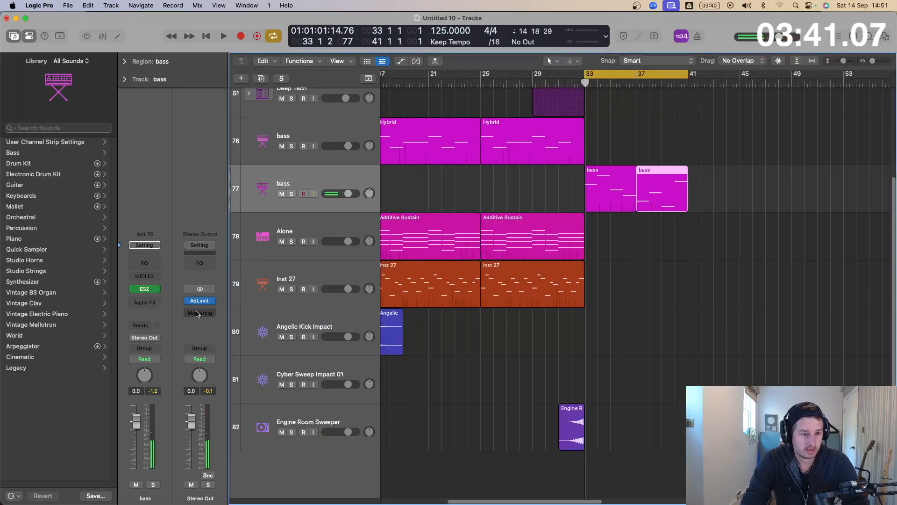
scroll(605, 331, down, 1)
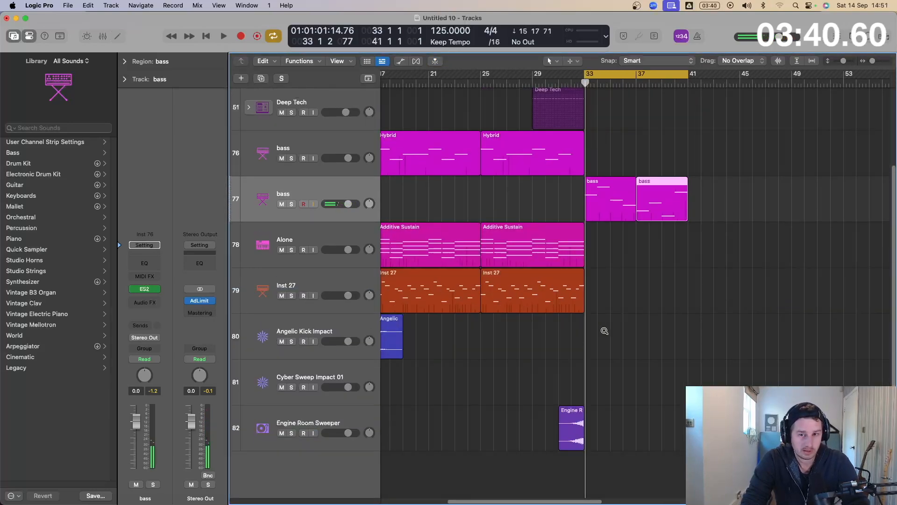
click(147, 302)
mouse_move(172, 317)
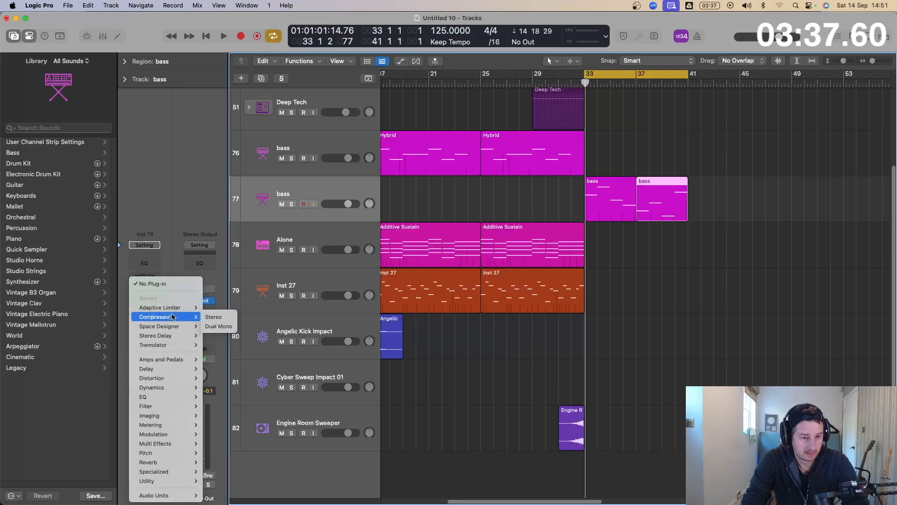
click(216, 317)
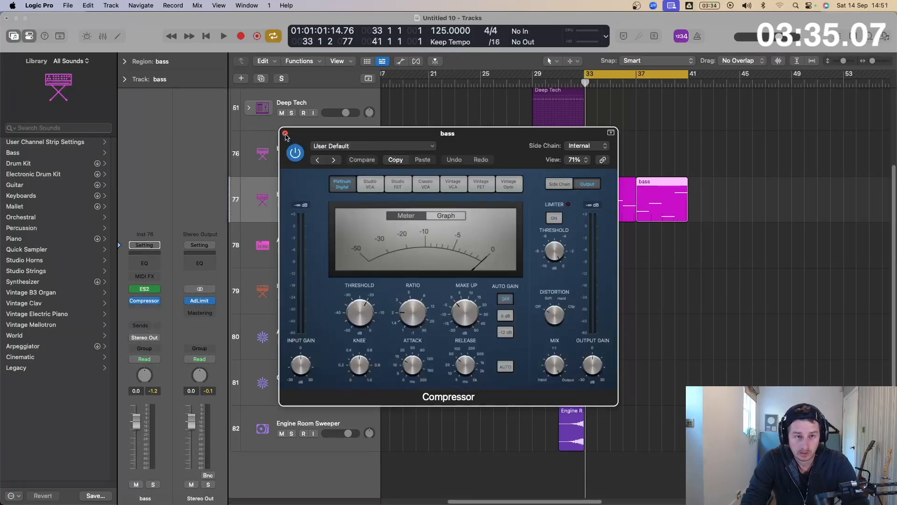
click(285, 134)
Copy the Deep Tech region from bar 29 to bar 33, solo its track and audition the copy.
scroll(623, 263, up, 2)
scroll(735, 240, up, 2)
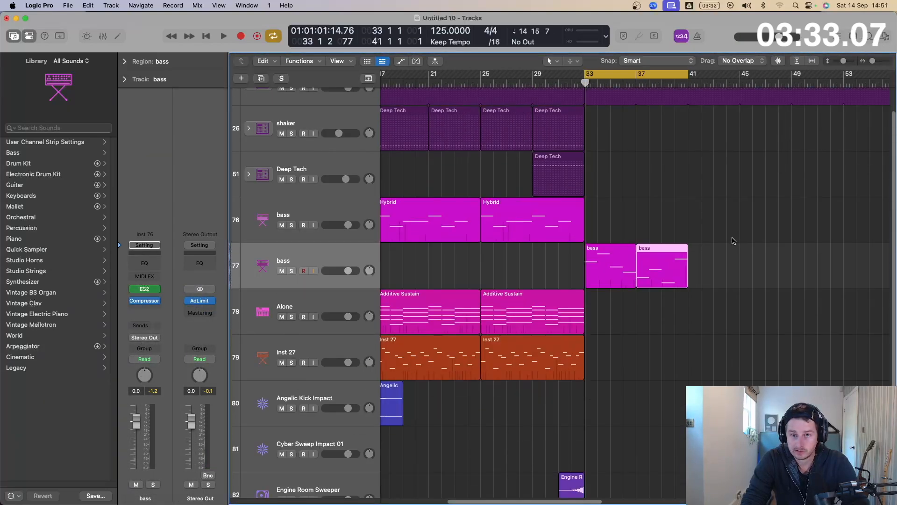
scroll(670, 274, down, 3)
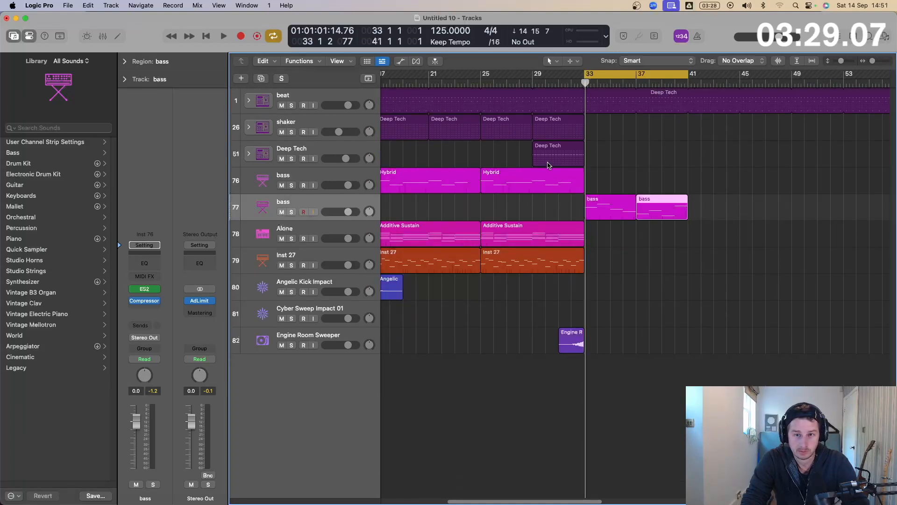
drag(541, 158, 593, 158)
click(292, 159)
key(space)
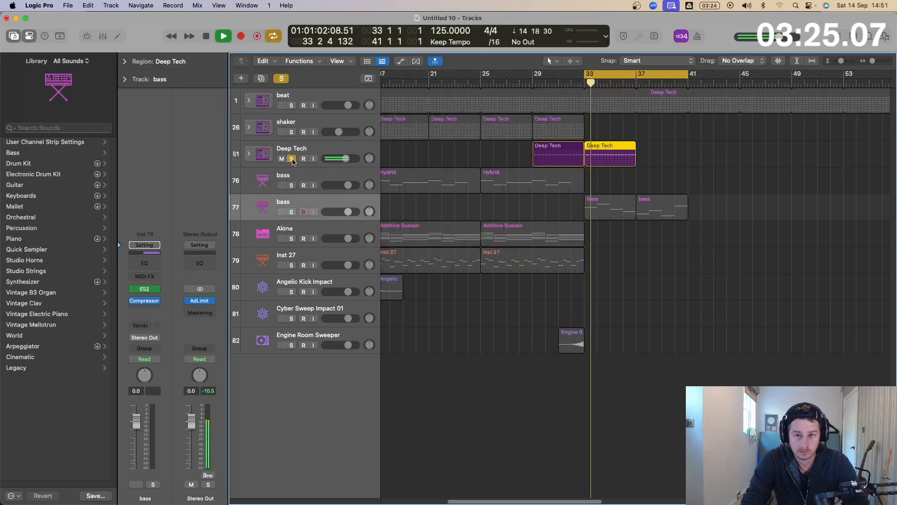
key(space)
Split the copied Deep Tech region at bar 34 and delete everything after the split.
scroll(530, 204, up, 3)
super+double_click(591, 207)
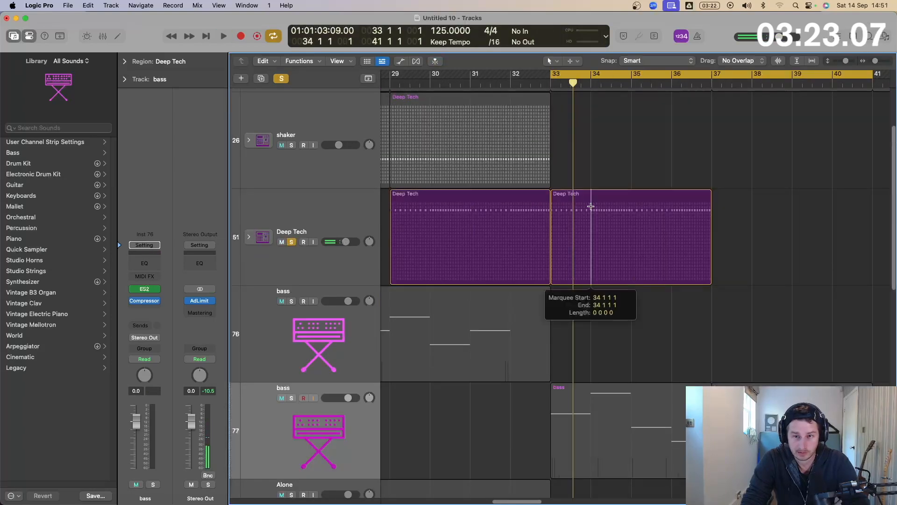
click(628, 213)
key(Delete)
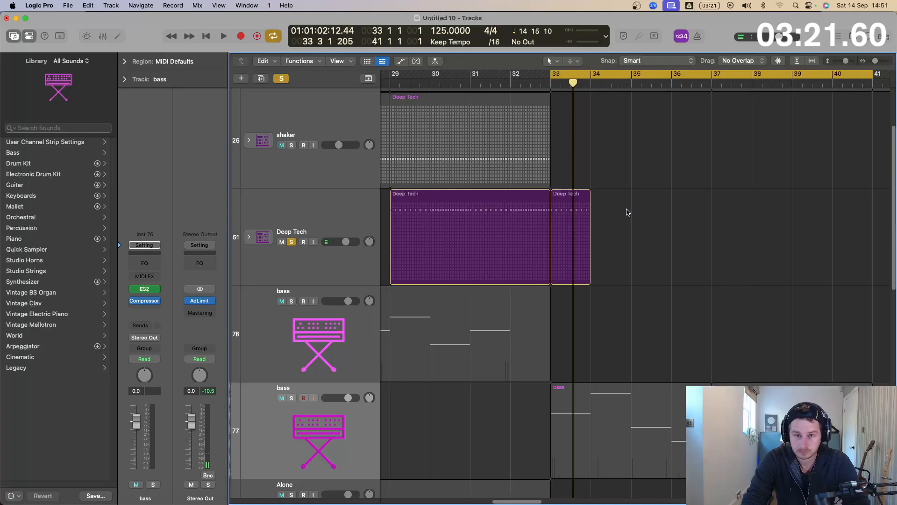
Turn off steps 3, 7, 11 and 15 in the Snare 1 row of the one-bar Deep Tech pattern.
double_click(561, 221)
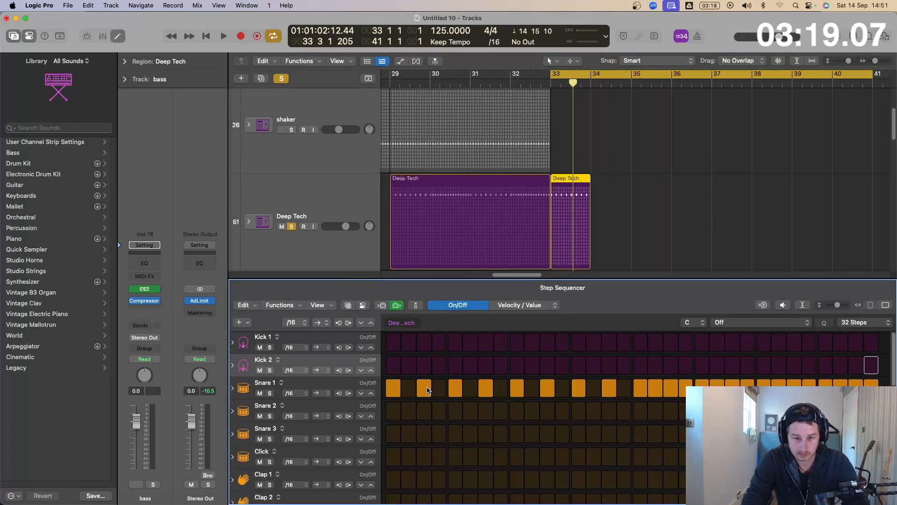
click(426, 389)
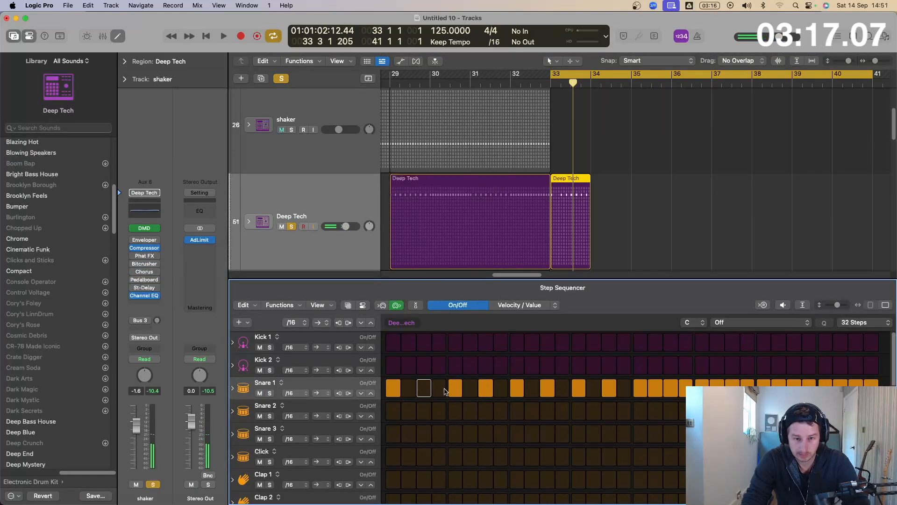
click(546, 388)
Bounce the one-bar Deep Tech region in place to a new audio track and close the editor.
right_click(573, 185)
click(596, 200)
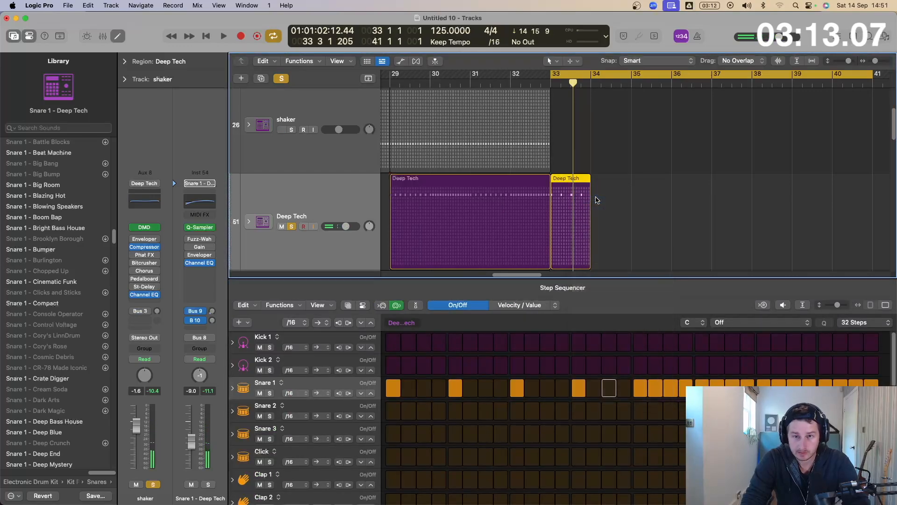
key(Return)
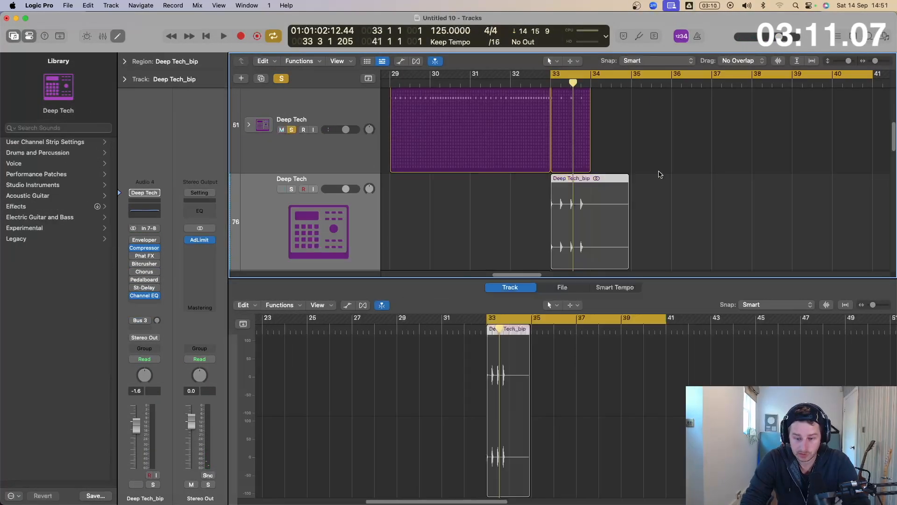
key(e)
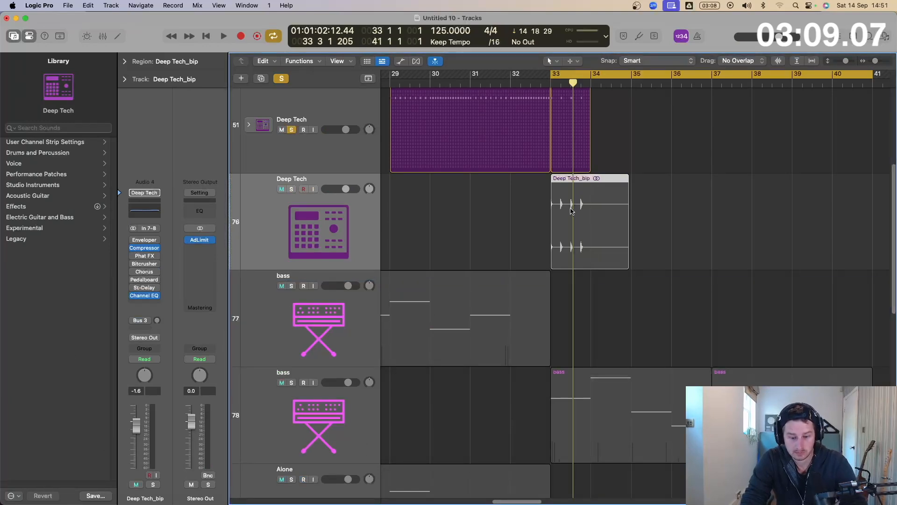
Solo only the bounced Deep Tech track and bring the whole set of tracks back into the arrangement view.
alt+click(291, 189)
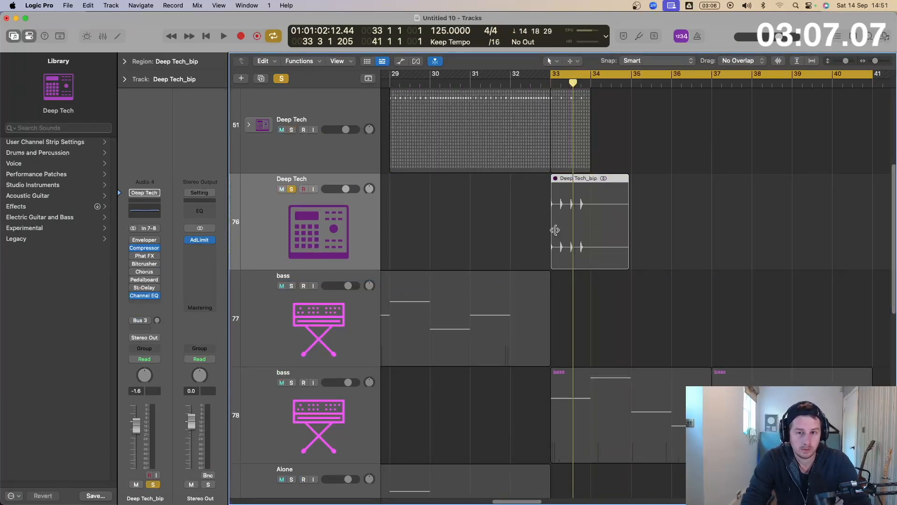
click(622, 232)
ctrl+alt+click(623, 229)
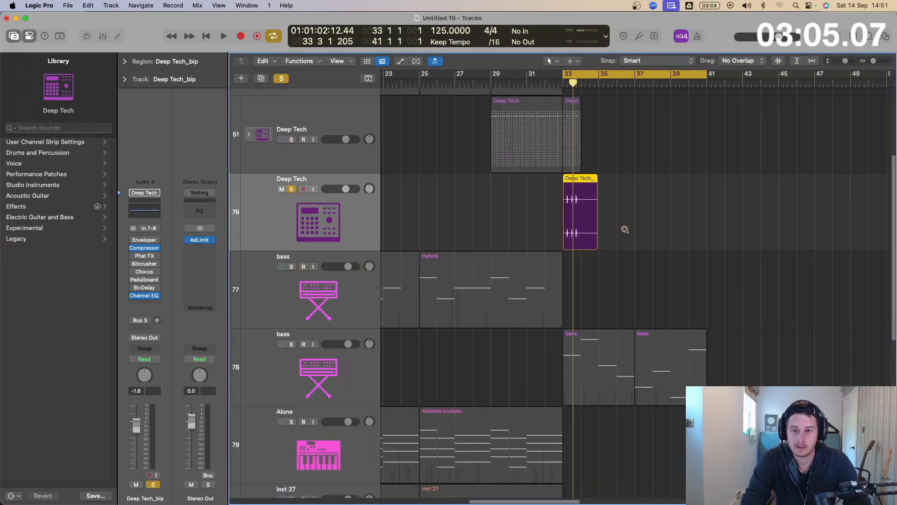
ctrl+alt+click(583, 218)
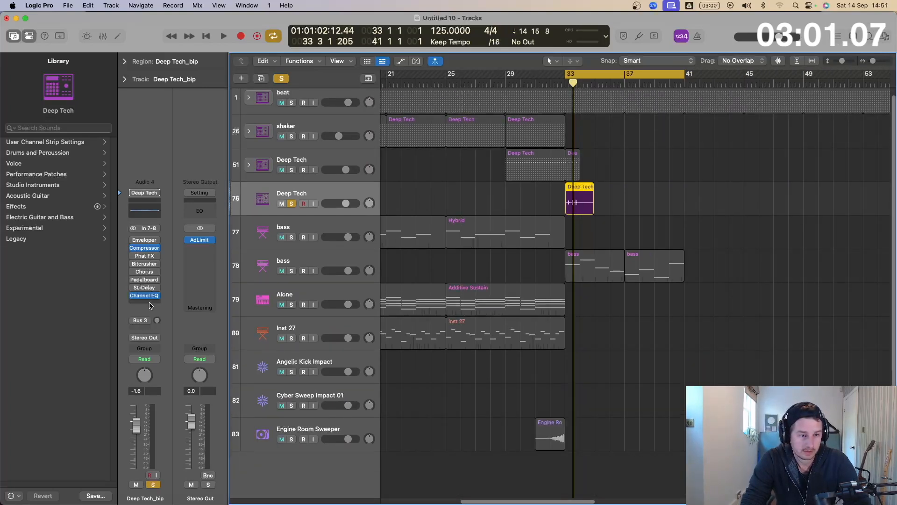
Replace the bounced Deep Tech track's Bus 3 send with Bus 11, set the send level to 0.0 and start playback.
click(146, 322)
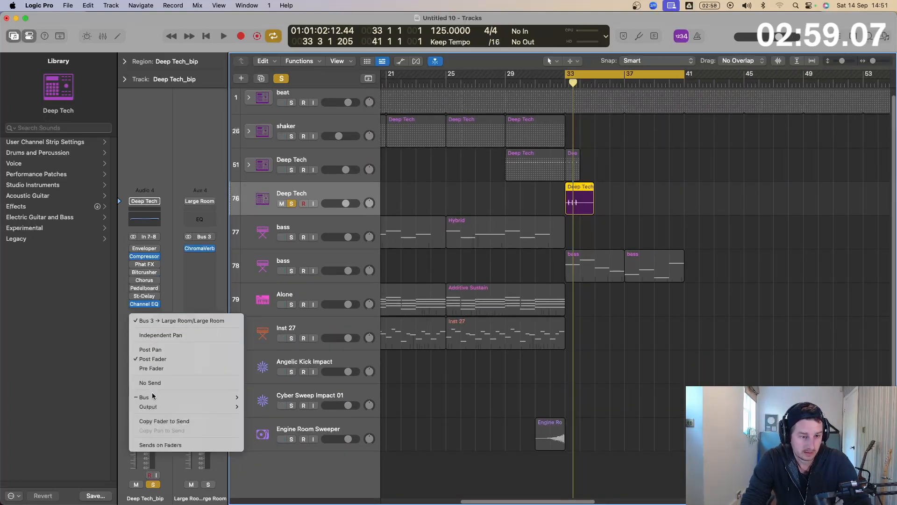
mouse_move(145, 397)
click(280, 229)
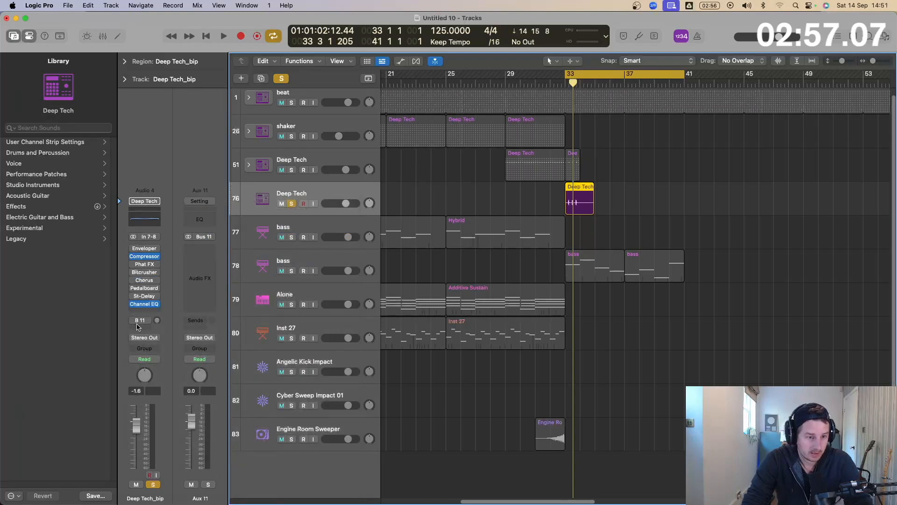
key(space)
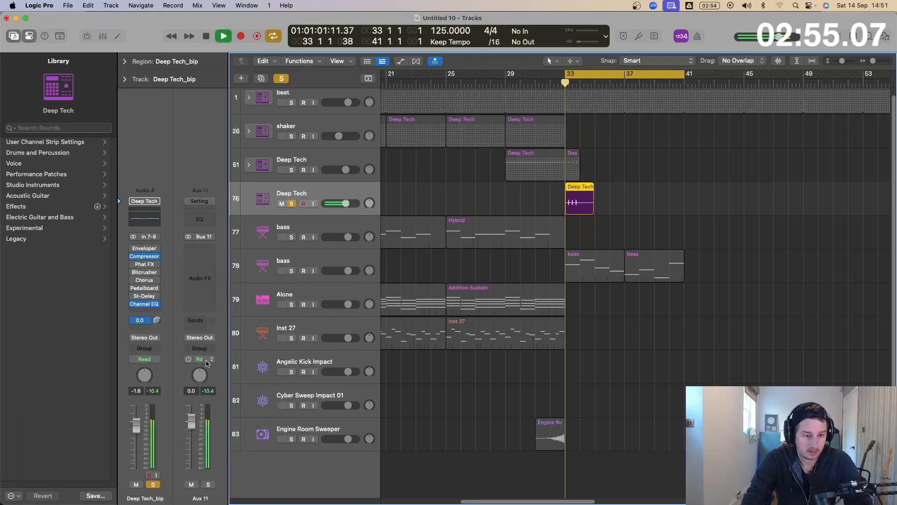
Set the Aux 11 channel's output to No Output and audition the result.
click(210, 340)
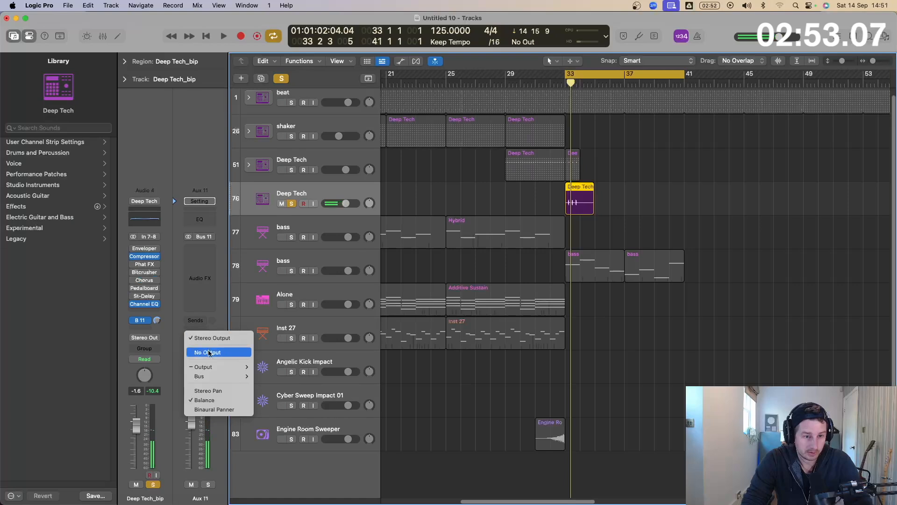
click(208, 353)
key(space)
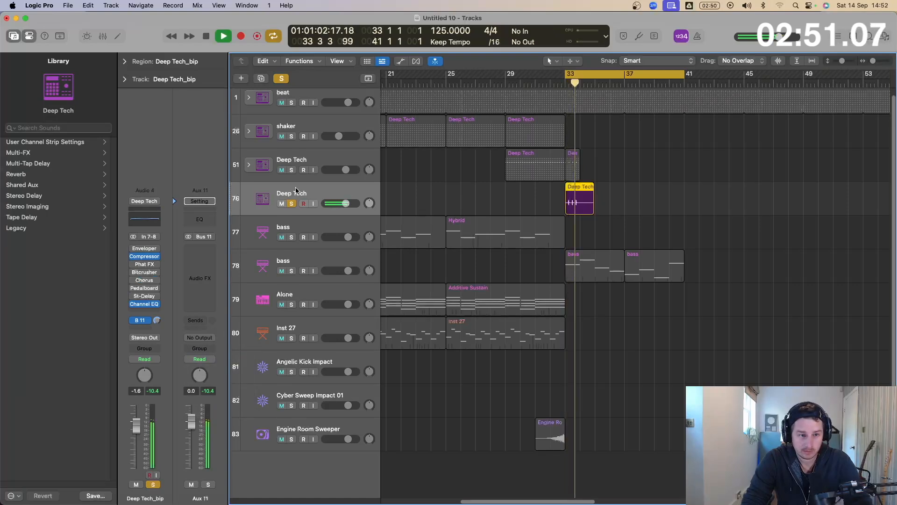
key(space)
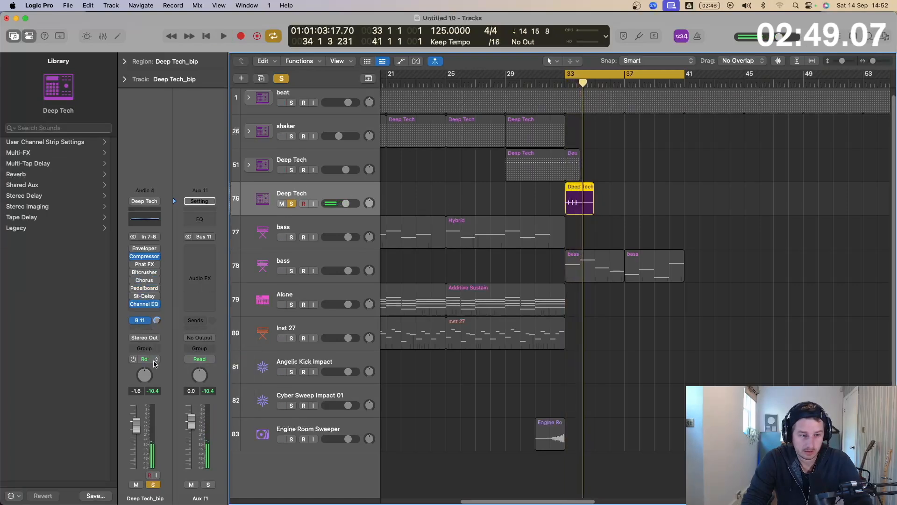
Set the bounced Deep Tech track's own output to No Output and check it in playback.
click(158, 343)
click(161, 355)
key(space)
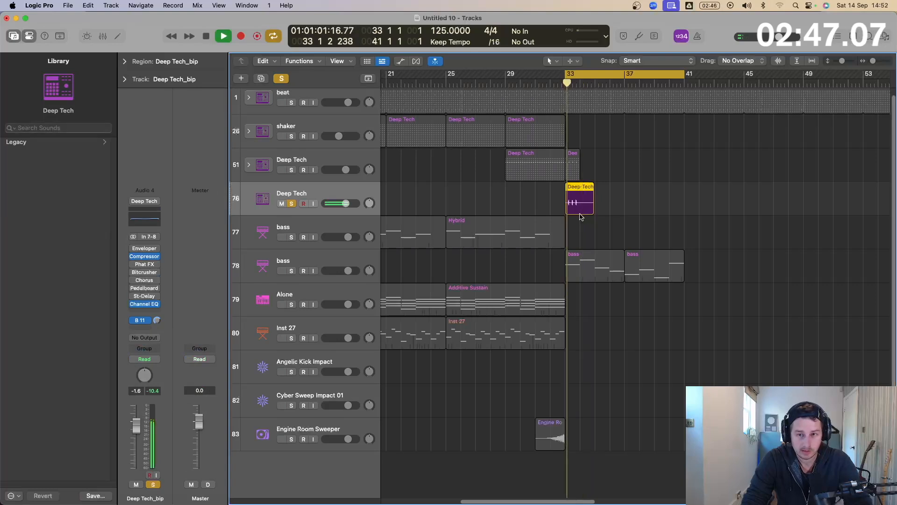
key(space)
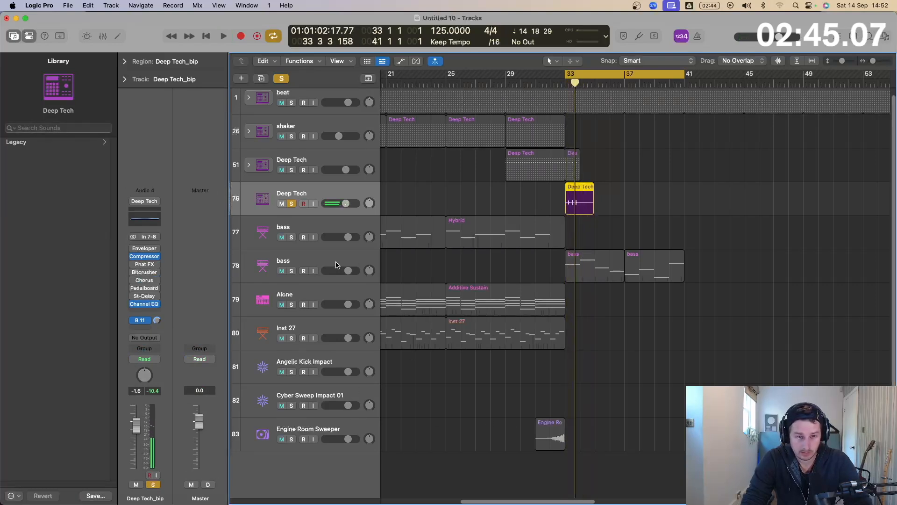
Solo the lower bass track holding the regions from bar 33 and open its Compressor while playing back.
click(291, 271)
click(294, 264)
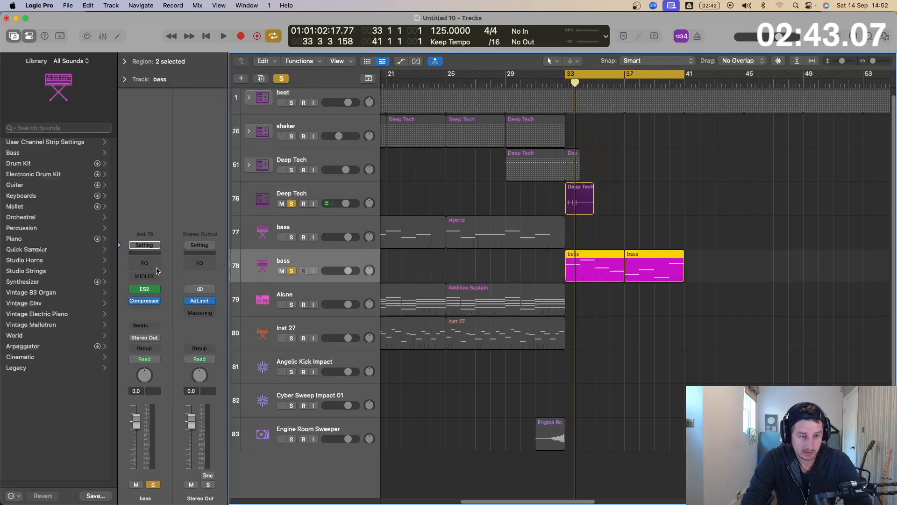
click(145, 300)
key(space)
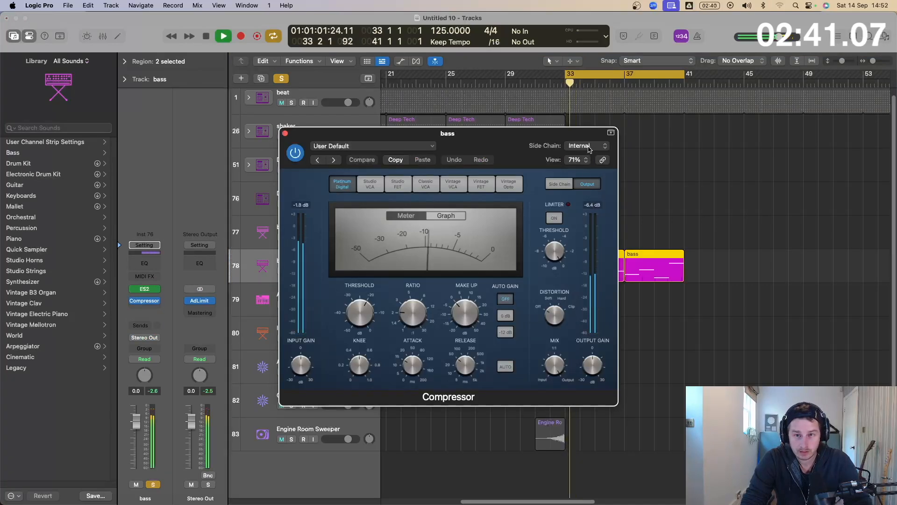
Try Bus 3 as the side-chain source of the bass track's Compressor.
click(588, 149)
mouse_move(584, 193)
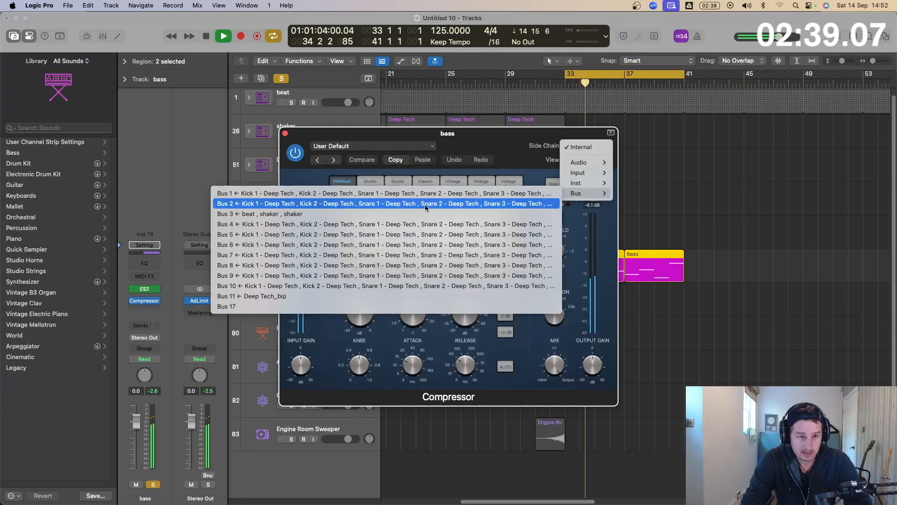
click(413, 214)
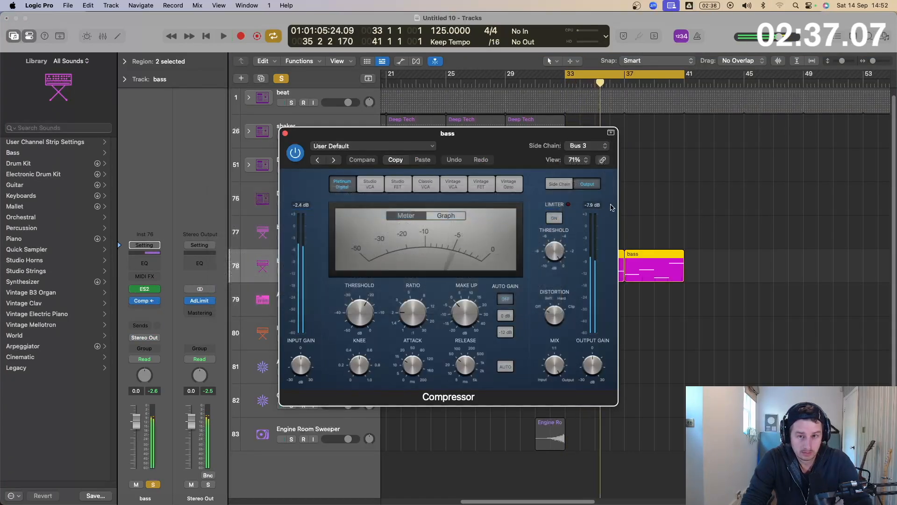
Move the Compressor window aside, select the bounced Deep Tech track and set the bass Compressor's side chain to Bus 11.
drag(464, 143, 609, 151)
key(space)
click(431, 206)
click(753, 163)
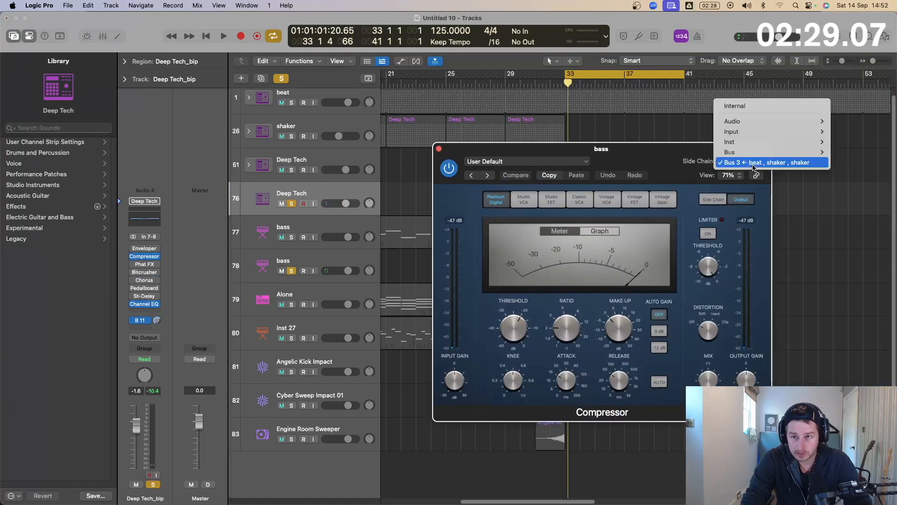
mouse_move(748, 152)
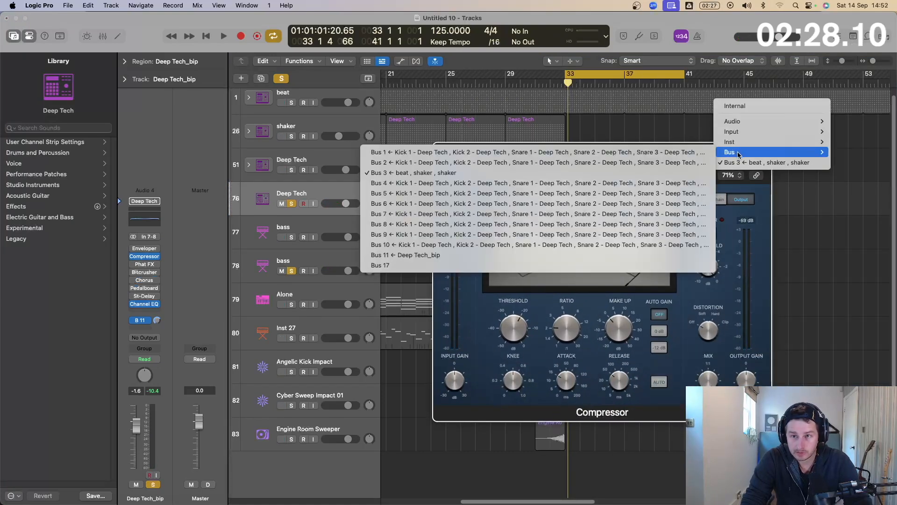
click(491, 255)
key(space)
Adjust the bass Compressor's threshold and knee while auditioning the ducking, and close the plug-in.
drag(507, 317, 509, 327)
drag(523, 388, 523, 392)
key(space)
key(space)
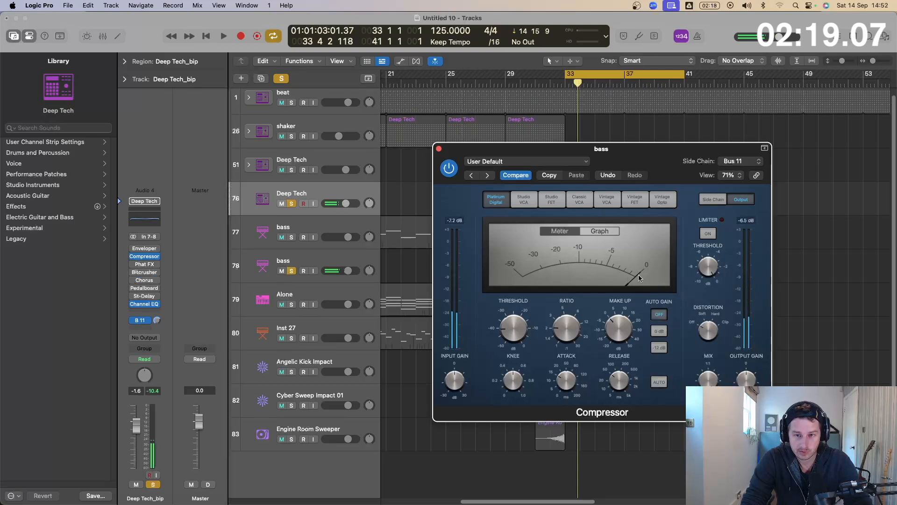
click(438, 149)
Split off and delete the silent tail of the bounced Deep Tech region so that it ends at bar 34.
drag(637, 168, 486, 260)
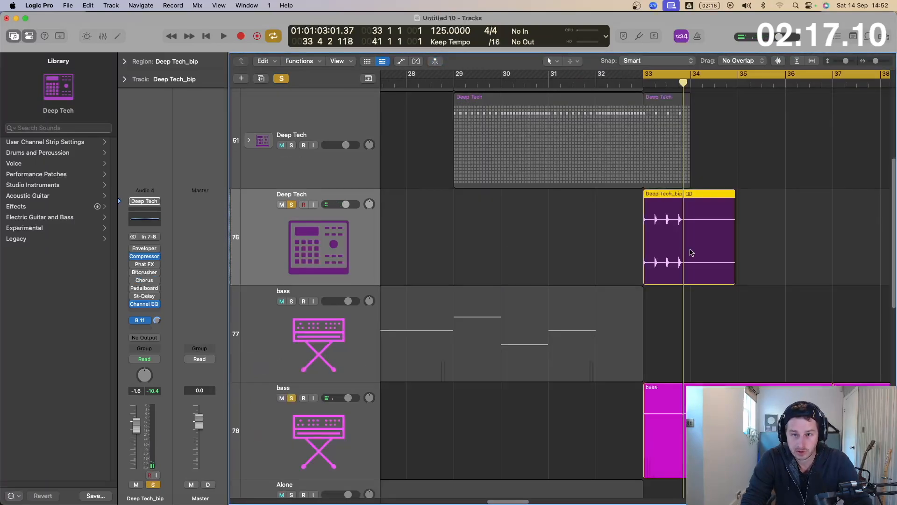
click(686, 221)
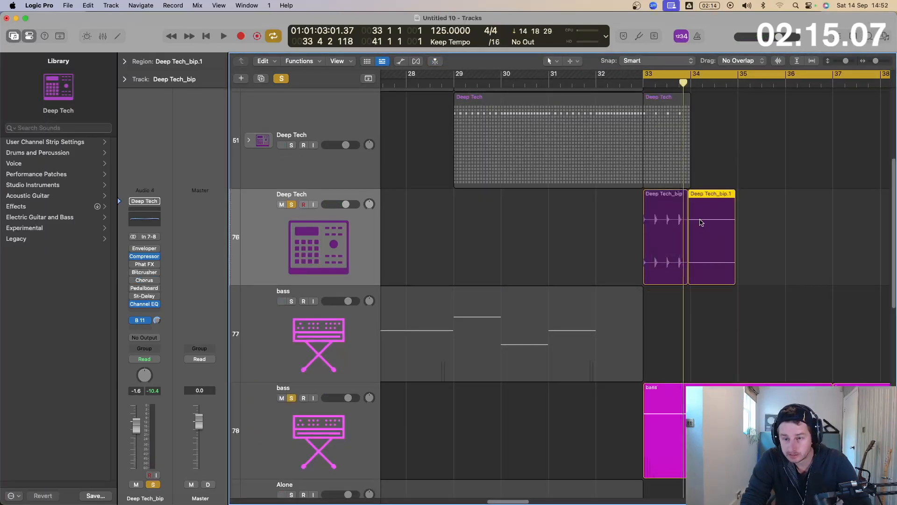
key(Delete)
drag(683, 283, 651, 279)
mouse_move(667, 457)
mouse_down()
mouse_move(685, 461)
mouse_move(677, 460)
mouse_up()
key(z)
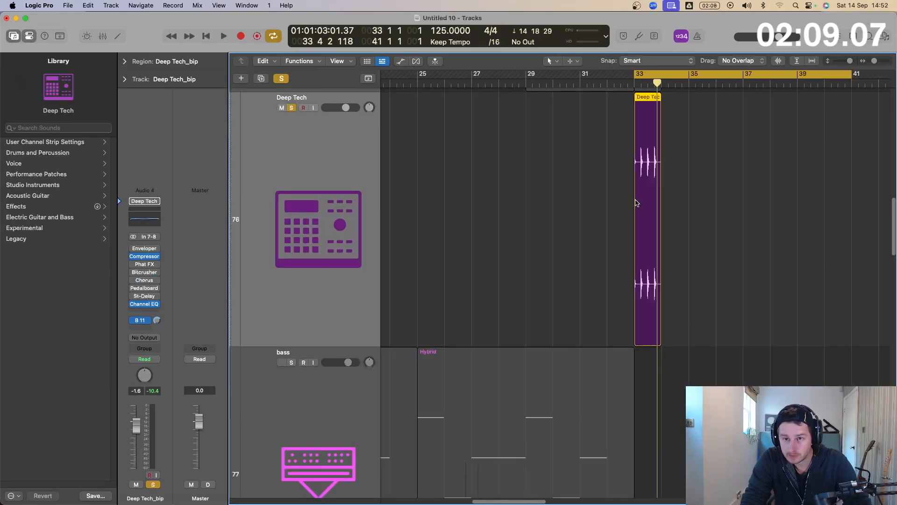
Loop the bounced Deep Tech region and end the loop at bar 43 while auditioning it.
key(l)
ctrl+alt+click(722, 184)
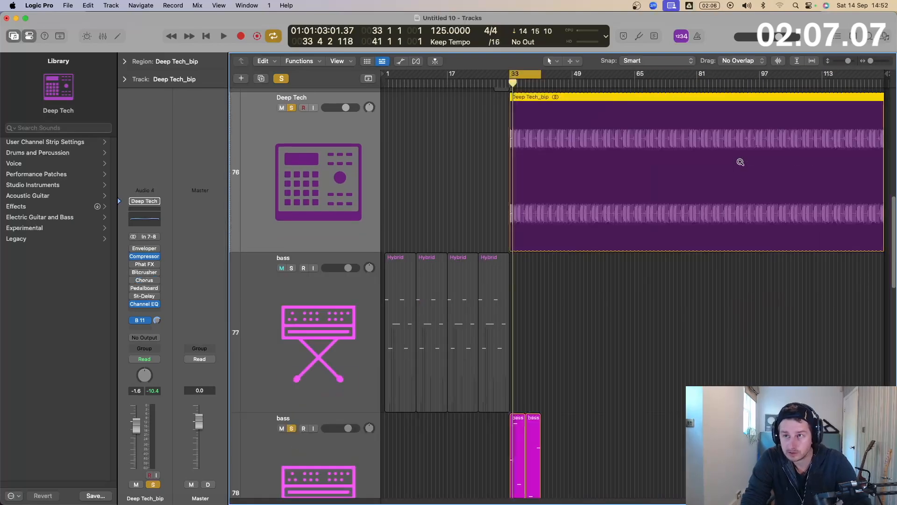
key(space)
drag(522, 140, 567, 184)
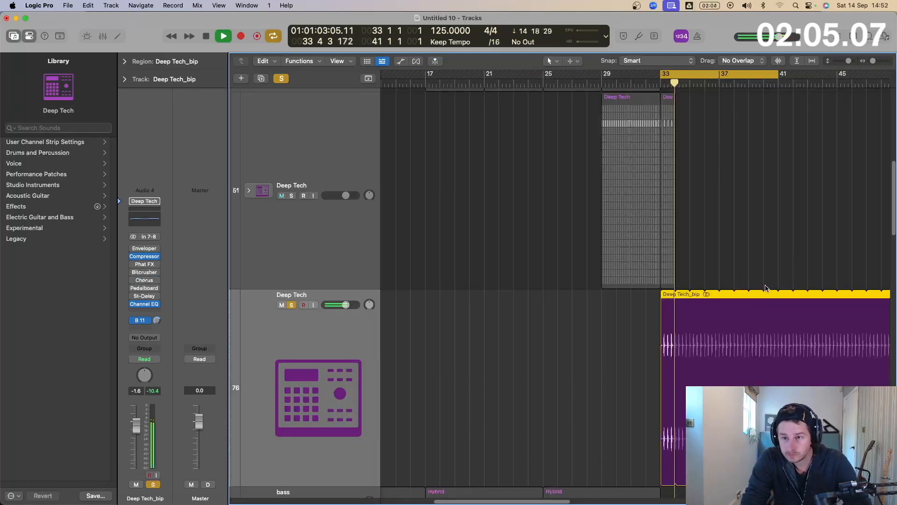
click(807, 294)
ctrl+alt+click(718, 256)
ctrl+alt+click(531, 261)
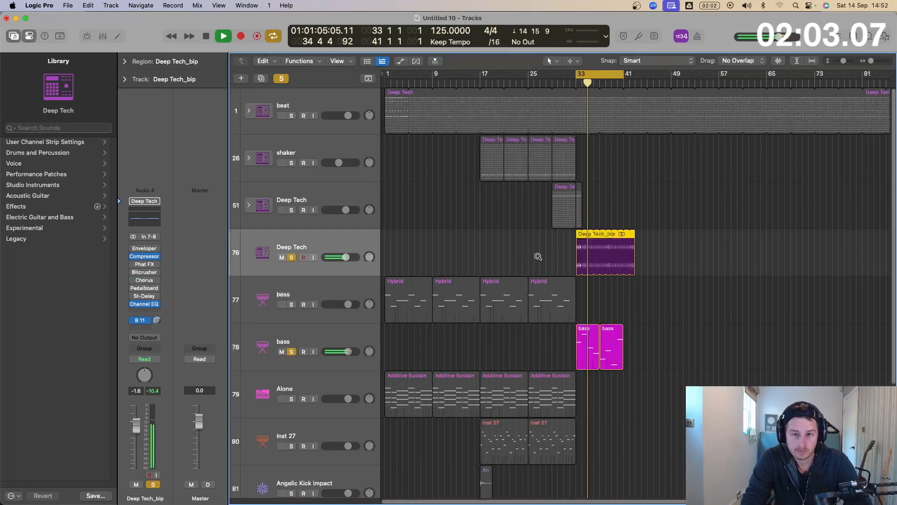
key(space)
Clear all track solos and play the full arrangement from bar 33.
alt+click(292, 159)
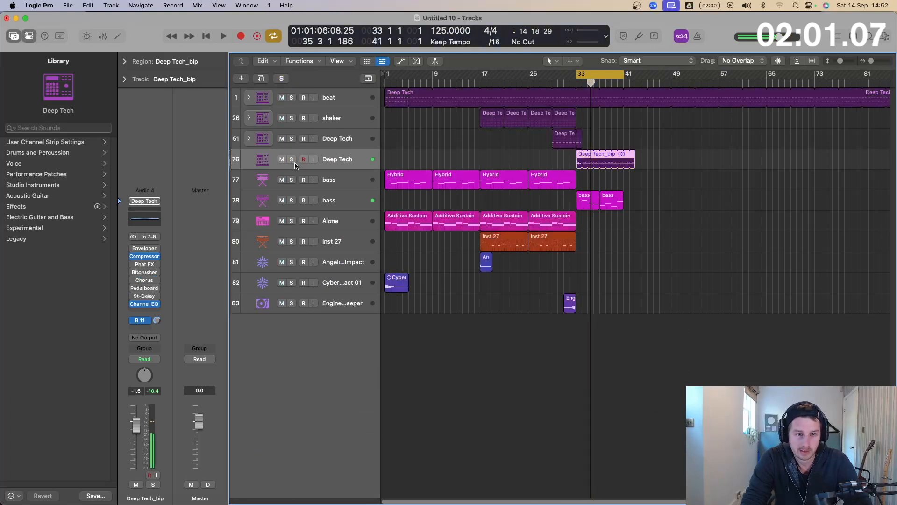
key(space)
ctrl+alt+click(627, 213)
drag(663, 113, 507, 225)
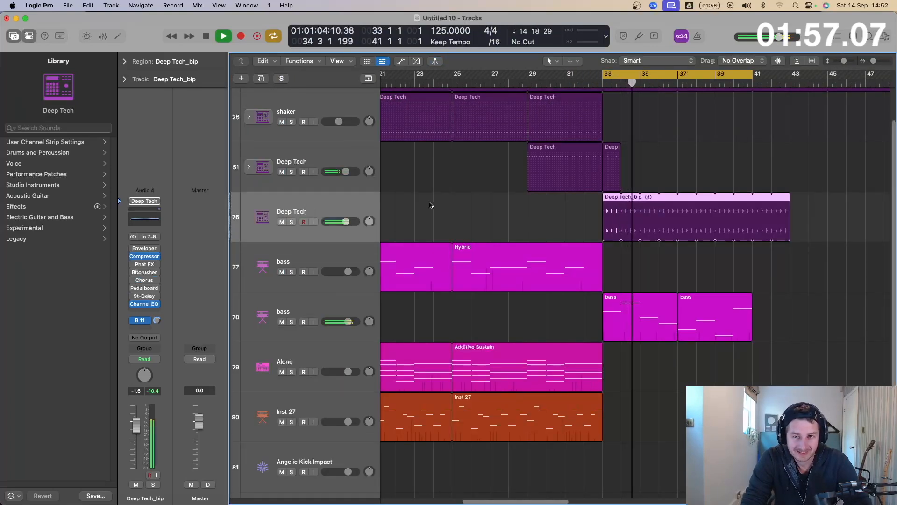
Delete the one-bar Deep Tech pattern region at bar 33 and resume playback.
key(space)
click(615, 165)
key(Delete)
key(space)
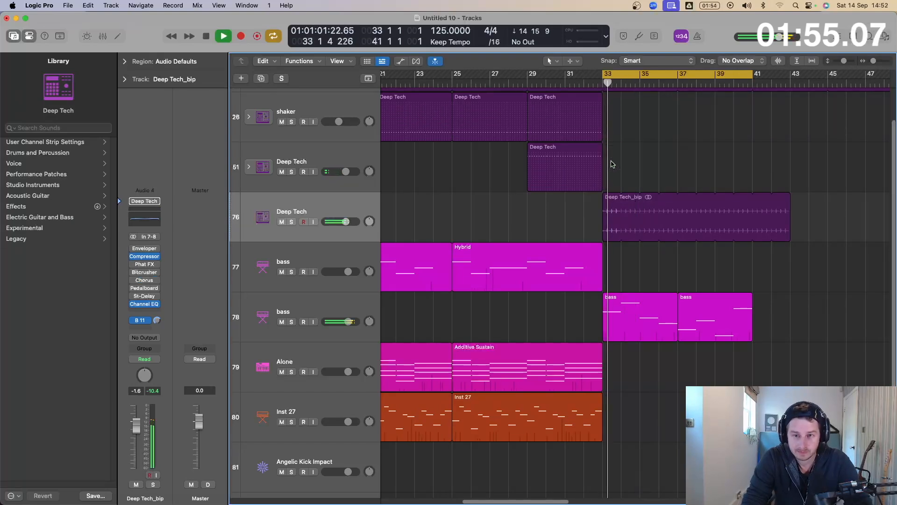
Shorten the bounced Deep Tech region's loop to end at bar 41 and listen to the section.
ctrl+alt+click(647, 198)
click(292, 218)
click(292, 217)
drag(790, 220, 756, 226)
scroll(748, 229, down, 5)
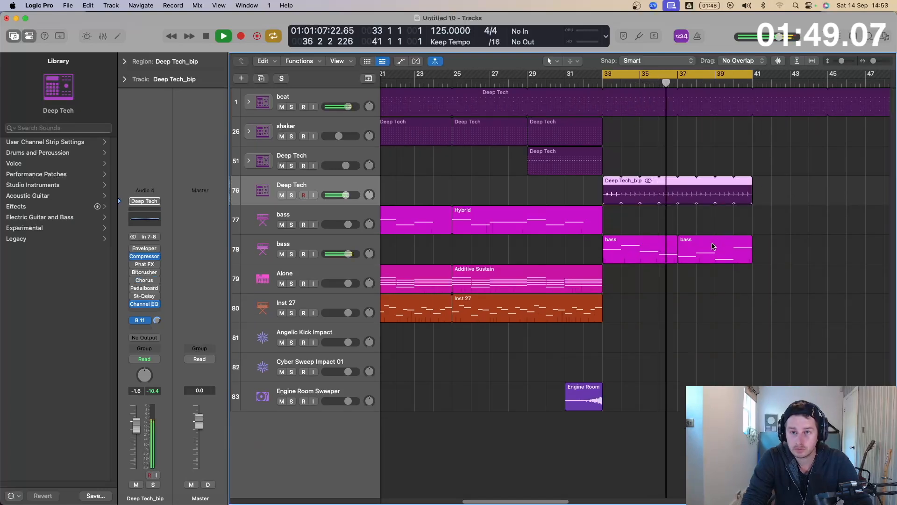
key(space)
Try copies of the bar 29 Deep Tech pattern at bars 33 and 37, and delete both copies.
drag(533, 143, 688, 150)
key(space)
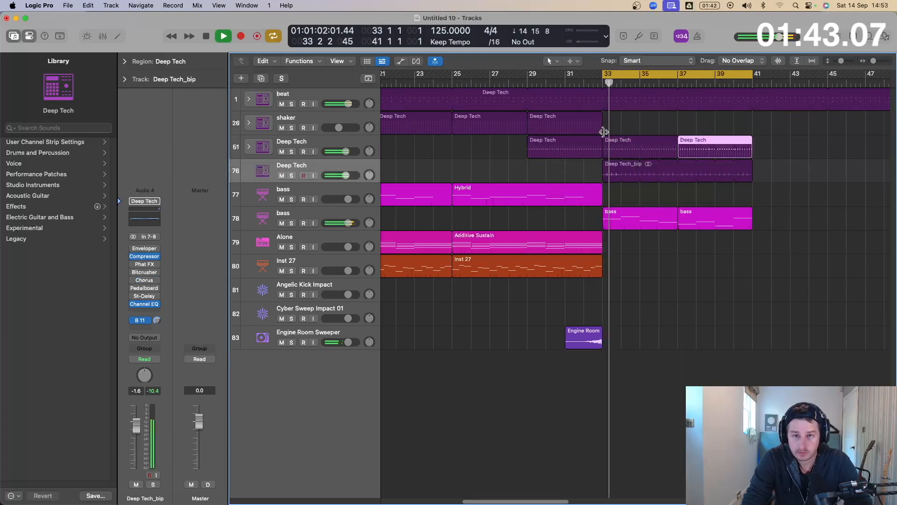
shift+click(639, 133)
key(Delete)
Copy the last two shaker regions to bars 33 to 41 and play the section.
mouse_move(649, 123)
mouse_down()
mouse_move(497, 124)
mouse_move(647, 128)
mouse_up()
key(space)
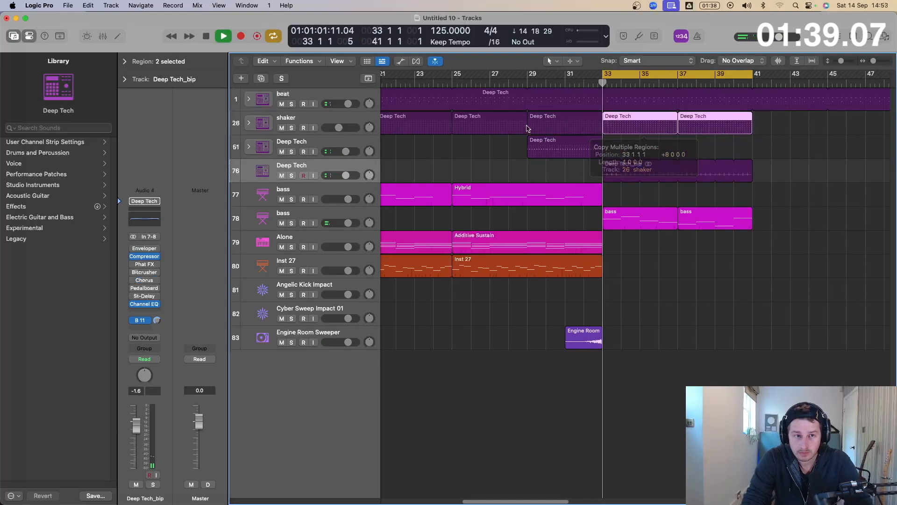
Examine the beat kit's pad pages and Q-Sampler details in Drum Machine Designer, and close it.
click(309, 94)
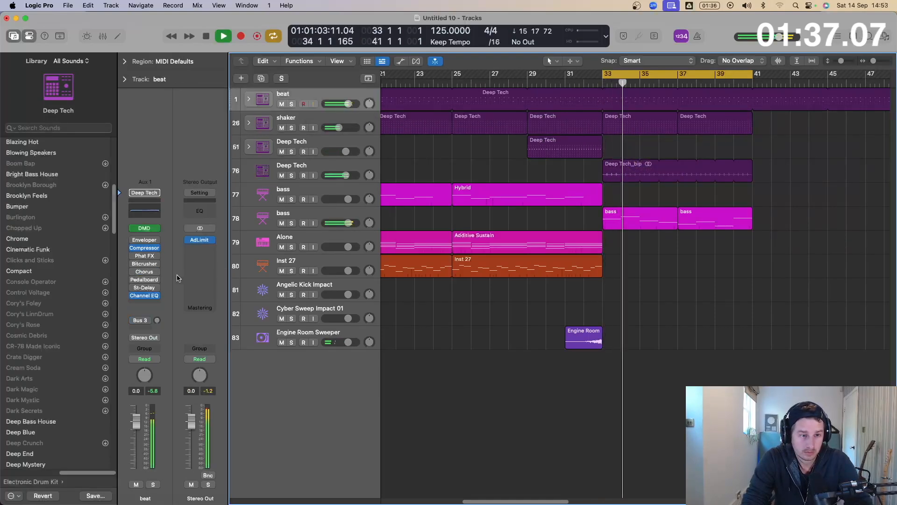
key(space)
click(144, 228)
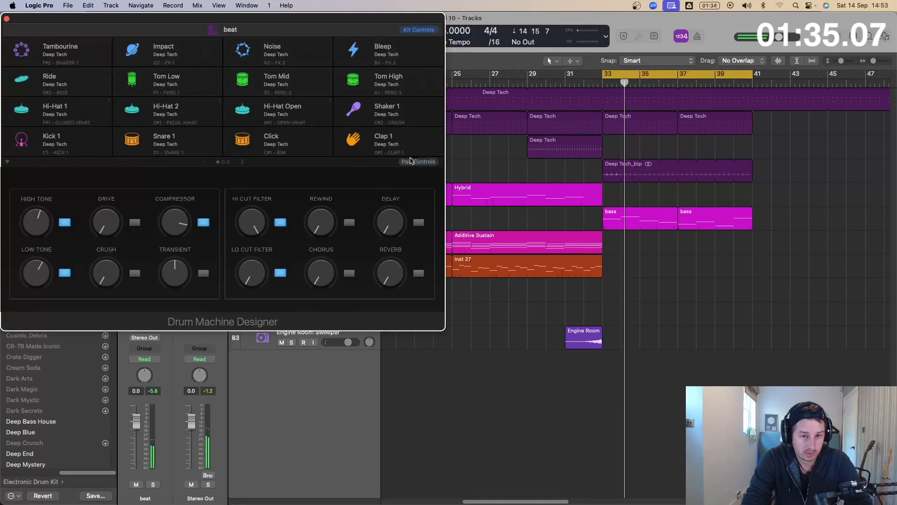
click(241, 162)
click(242, 163)
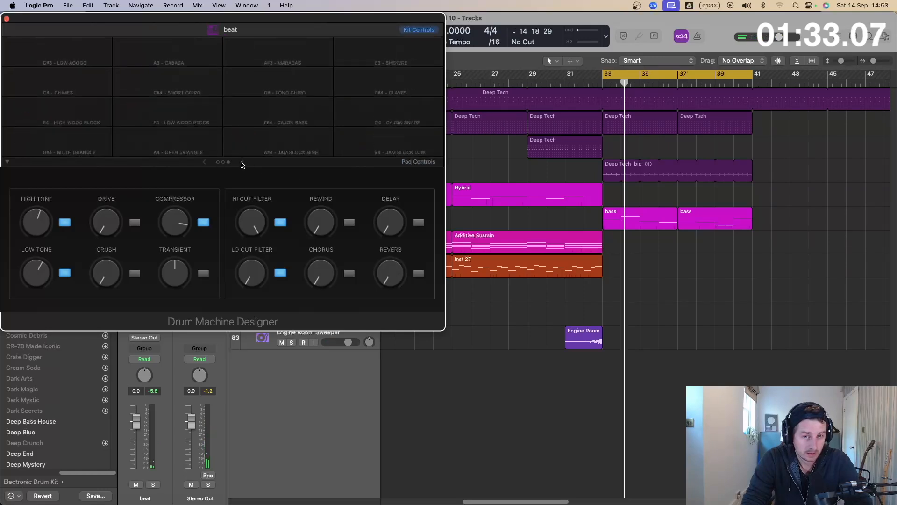
click(403, 162)
click(357, 162)
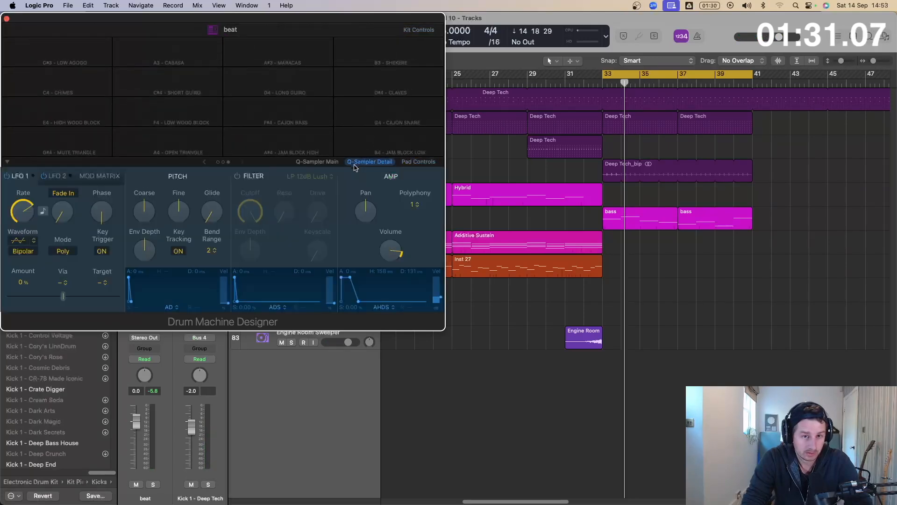
click(7, 18)
Play the section from bar 33 and rename the Inst 27 track as melody.
scroll(624, 233, down, 4)
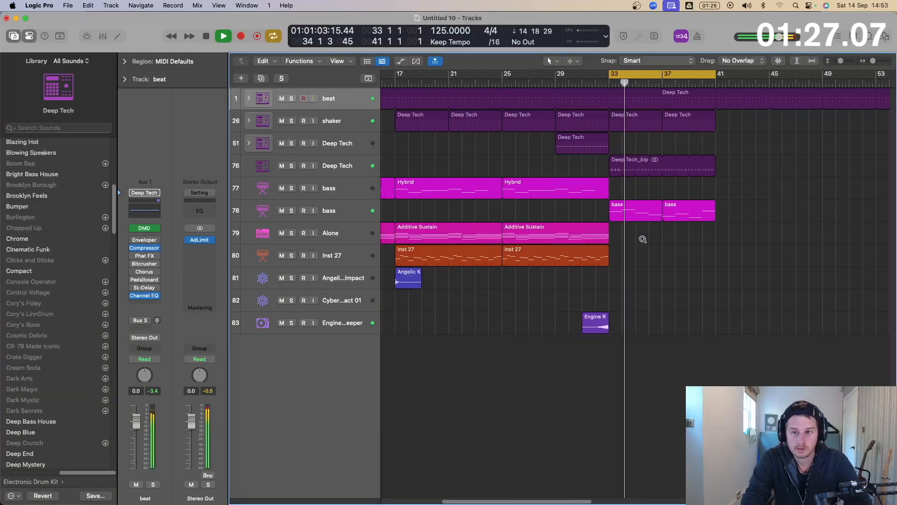
key(space)
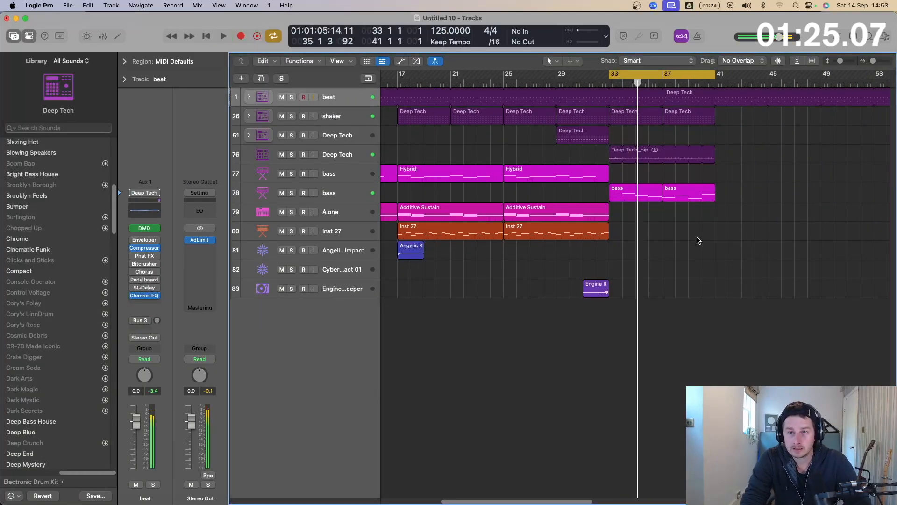
scroll(666, 242, down, 1)
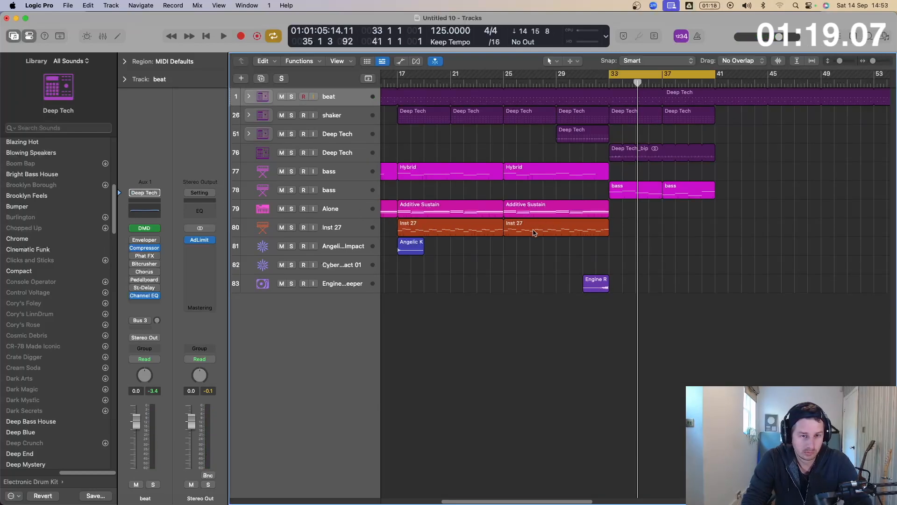
click(327, 229)
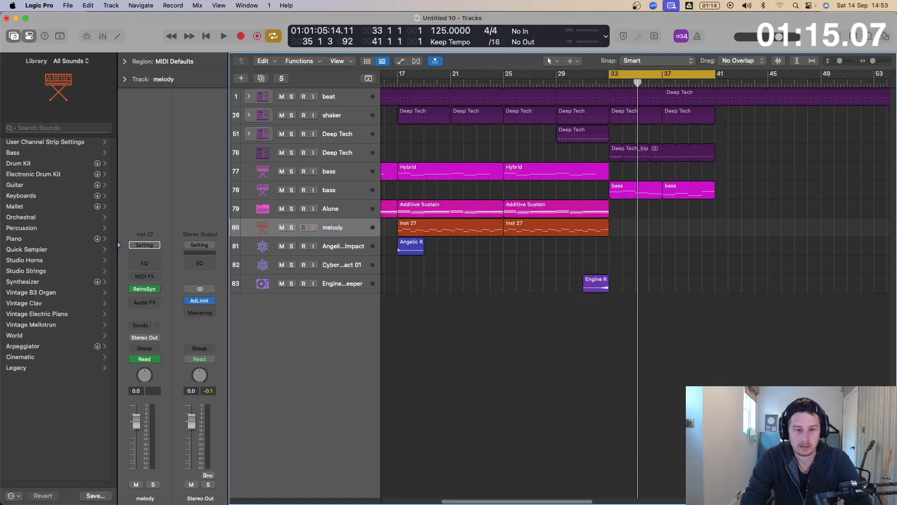
Duplicate the melody track, copy its last Inst 27 region onto it at bar 33, transpose the copy by +7 and play it.
click(262, 80)
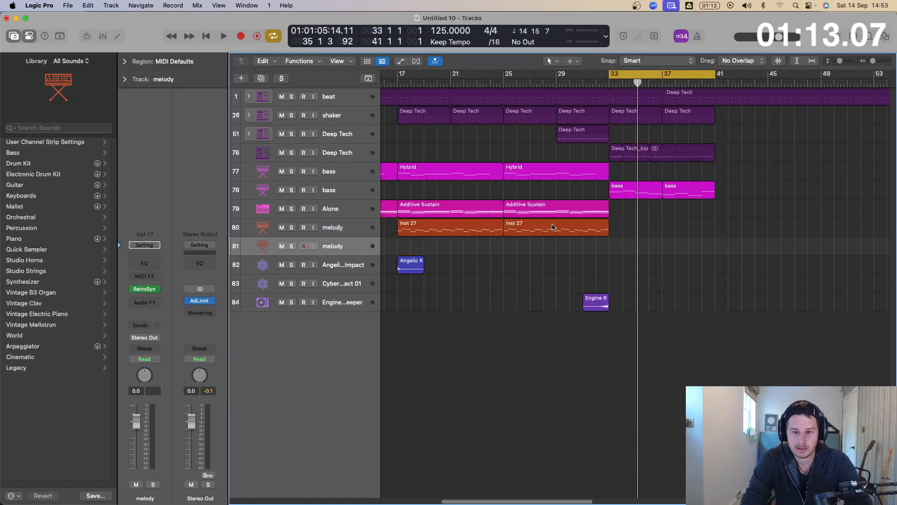
drag(552, 227, 658, 246)
click(446, 182)
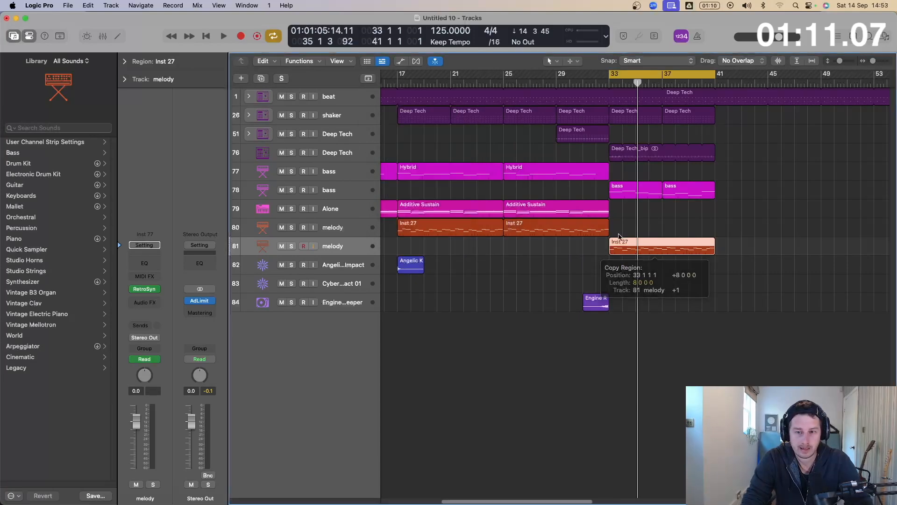
key(space)
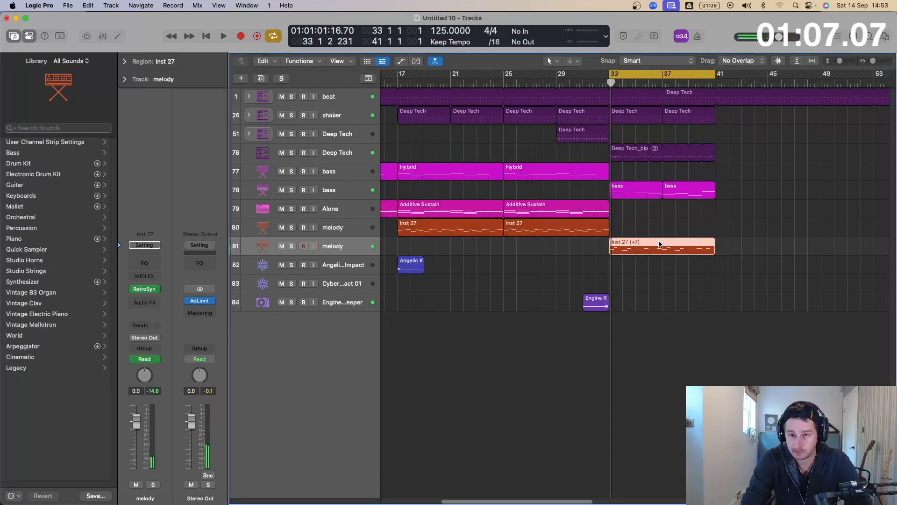
key(space)
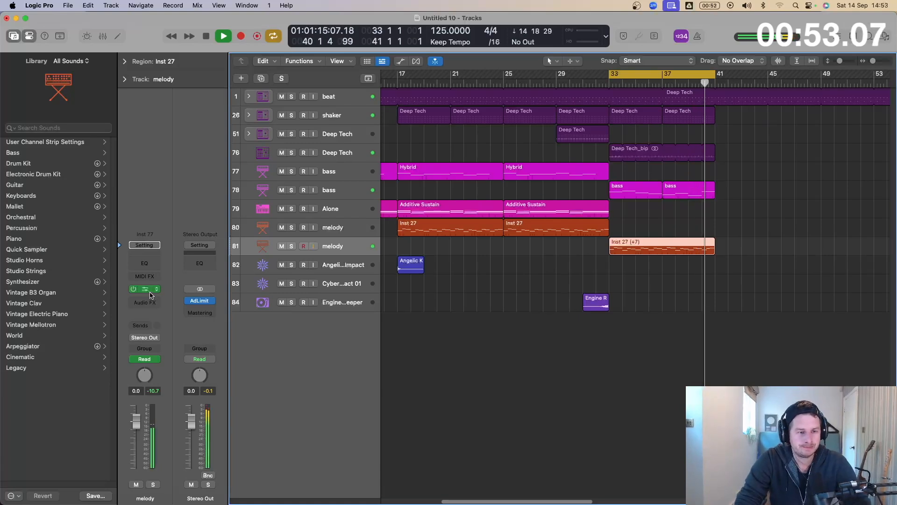
Shift the ES2 oscillator mix on the bar 33 bass track fully to oscillator 1, and close the synth.
click(312, 198)
click(144, 289)
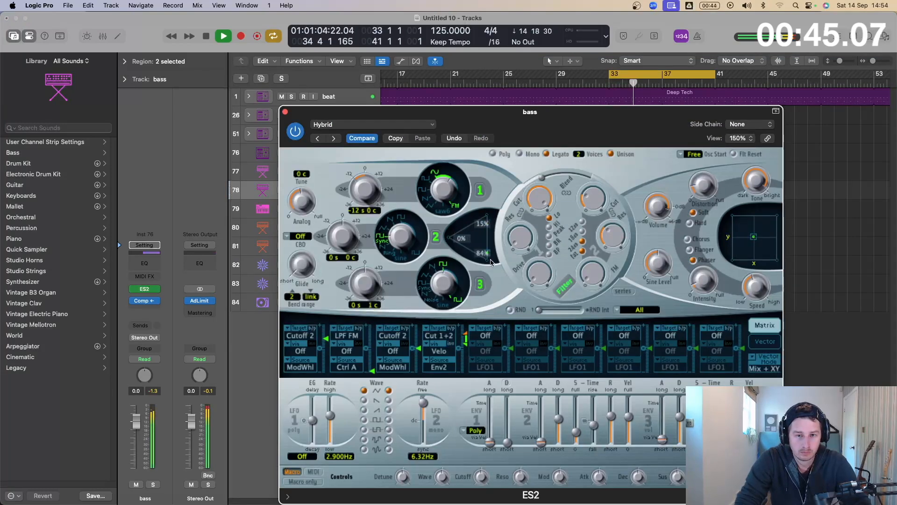
drag(490, 266, 494, 226)
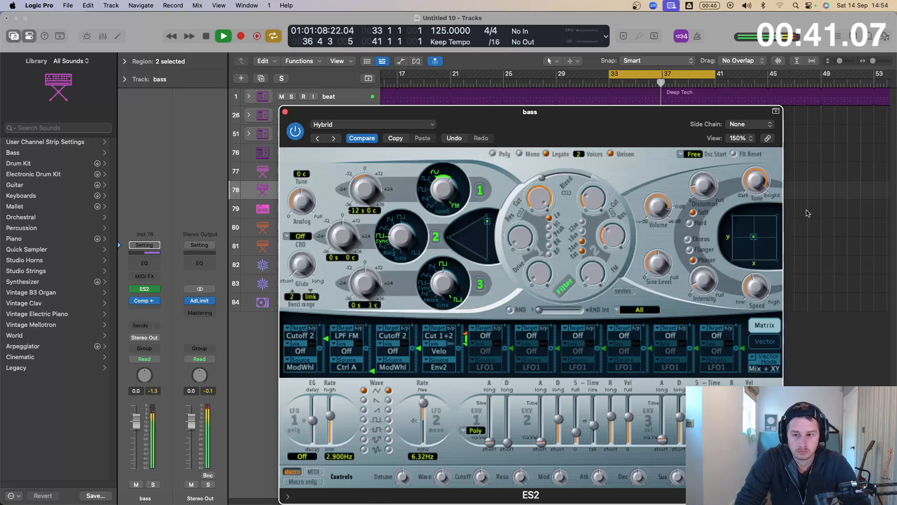
click(286, 113)
Add a Channel EQ to the bar 33 bass track with an -11.5 dB high shelf at 2700 Hz.
double_click(148, 267)
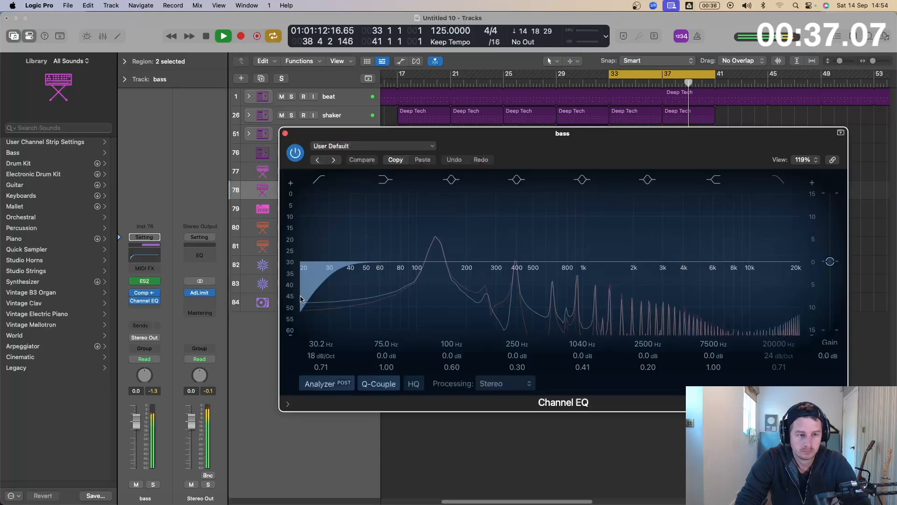
click(738, 282)
drag(738, 283, 681, 343)
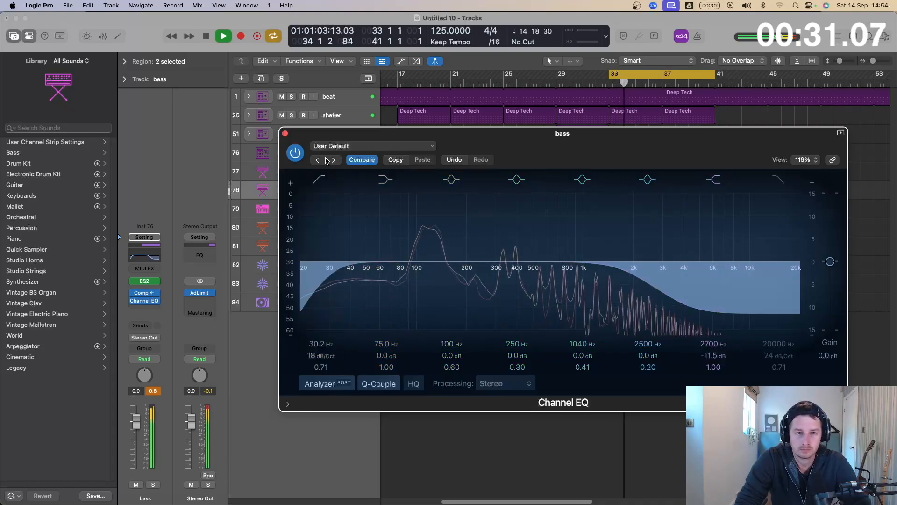
click(285, 133)
key(space)
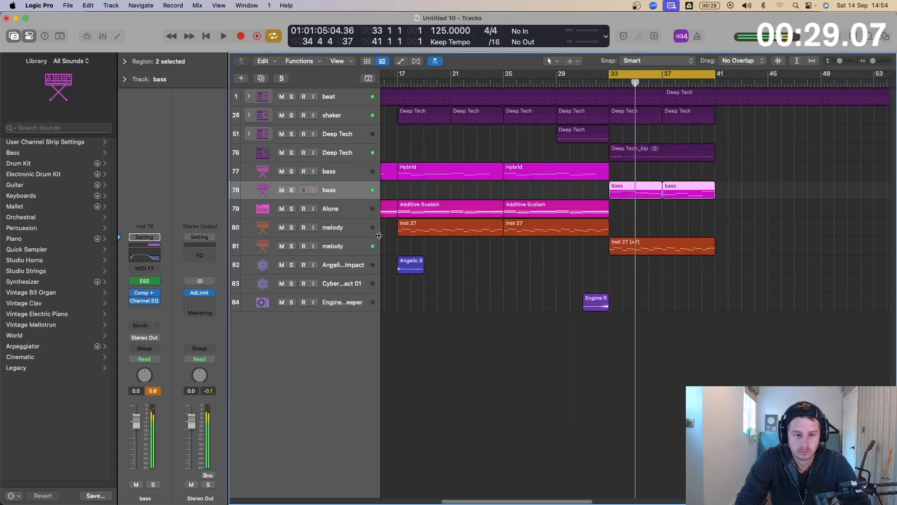
Insert a stereo Stereo Delay with its default preset on the bar 33 melody track.
click(318, 246)
click(148, 305)
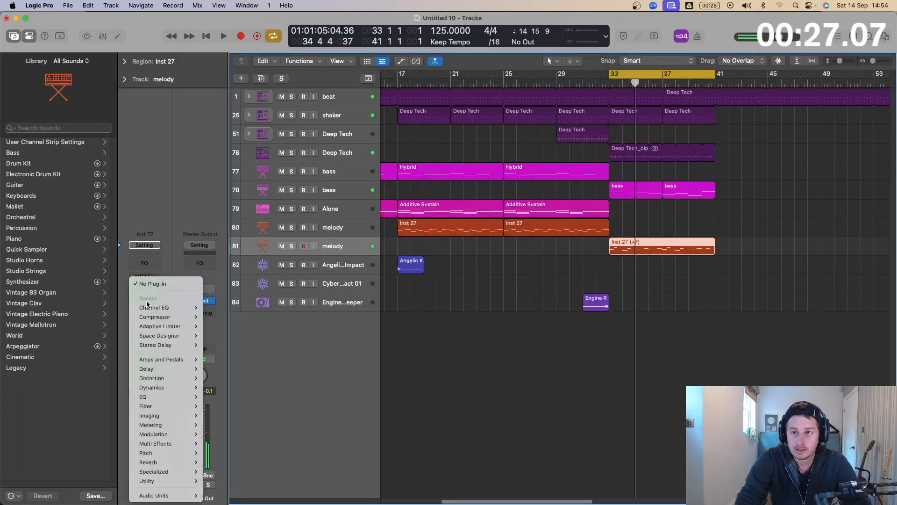
mouse_move(159, 368)
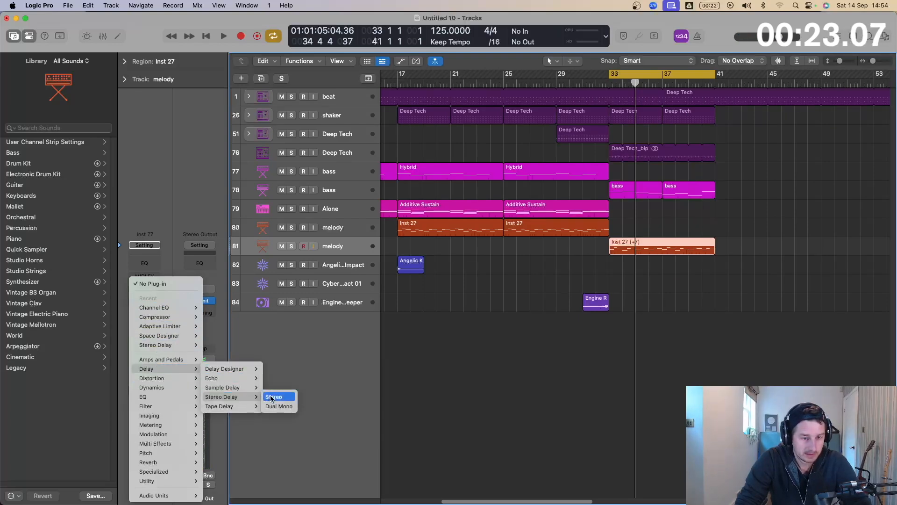
click(272, 396)
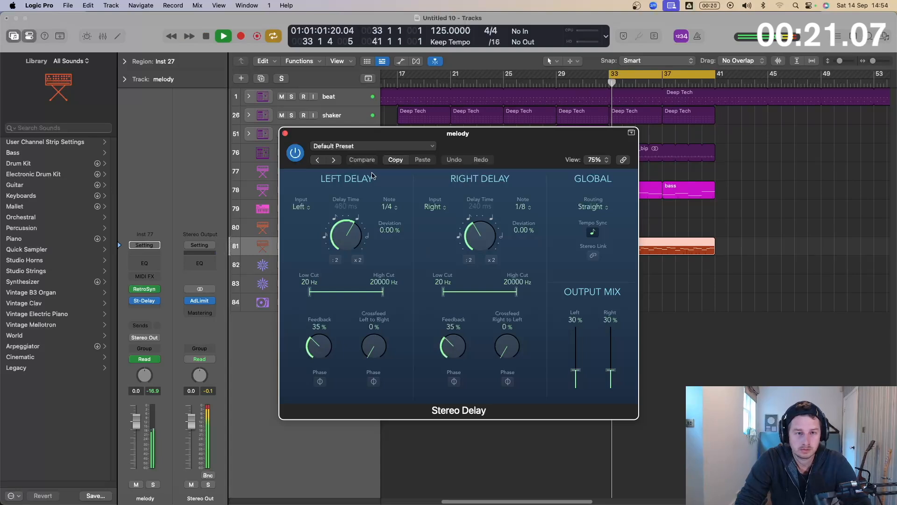
click(286, 135)
Lower the bar 33 bass track's volume to -3.0 dB and reset its peak level.
click(346, 190)
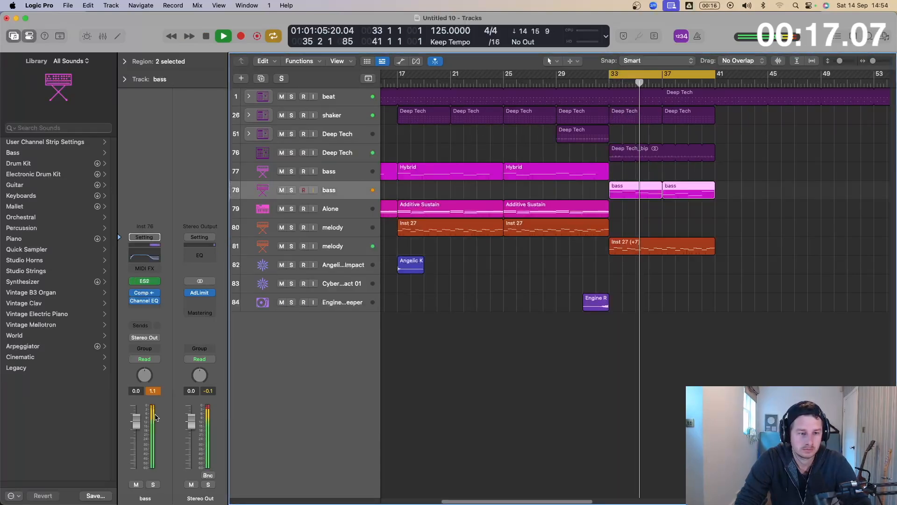
drag(132, 424, 132, 429)
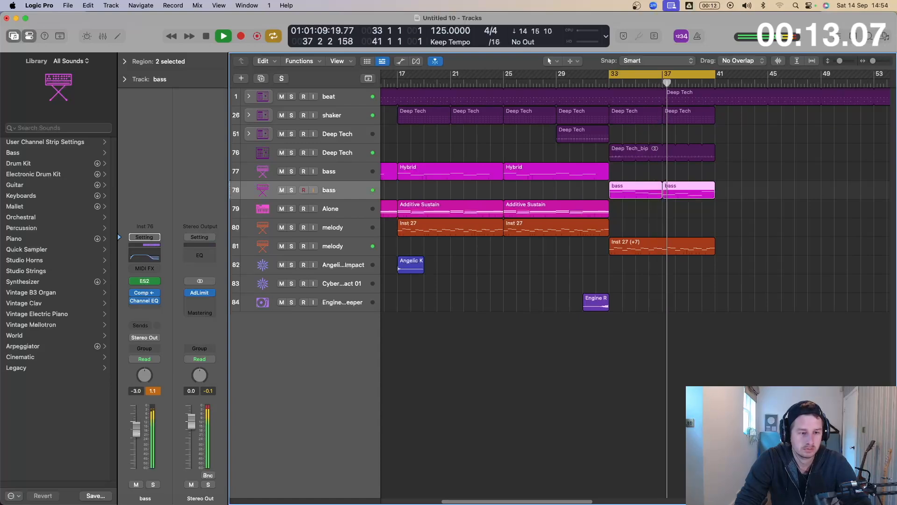
click(152, 391)
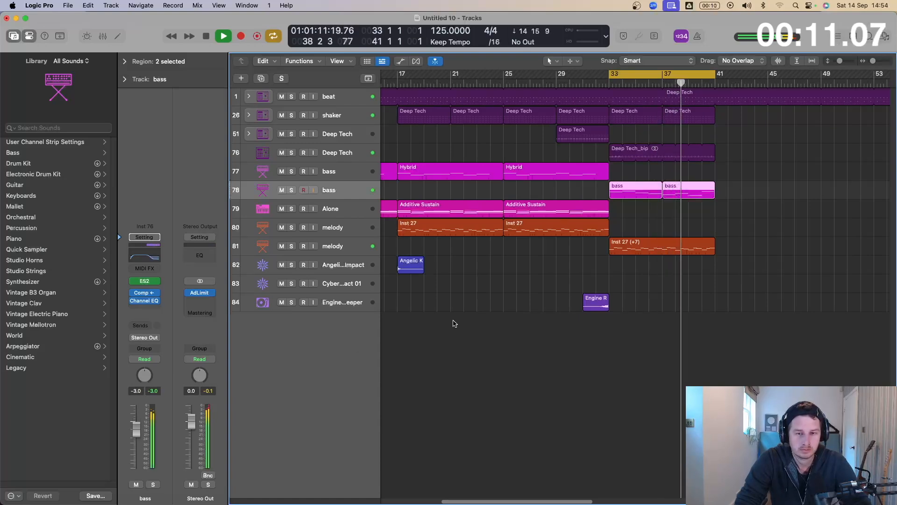
Insert ChromaGlow on the bar 33 melody track and raise its drive to 48%.
click(349, 252)
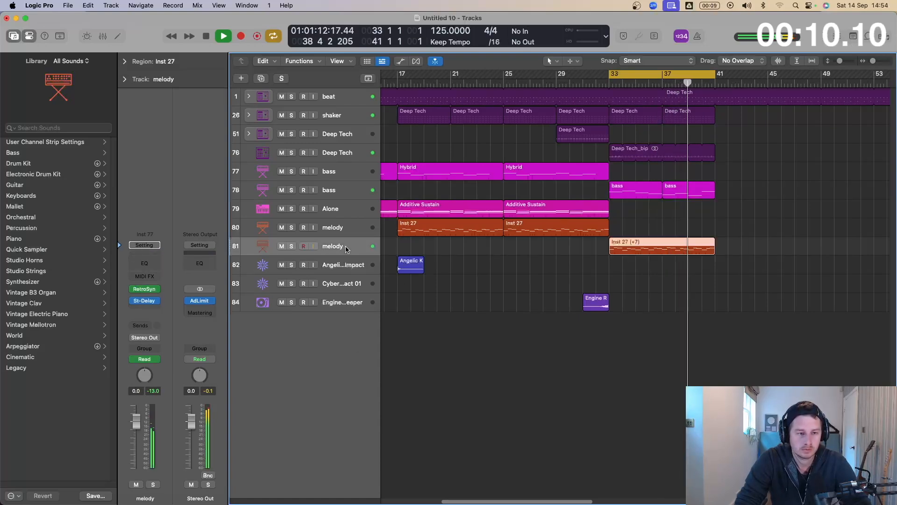
click(150, 309)
mouse_move(164, 377)
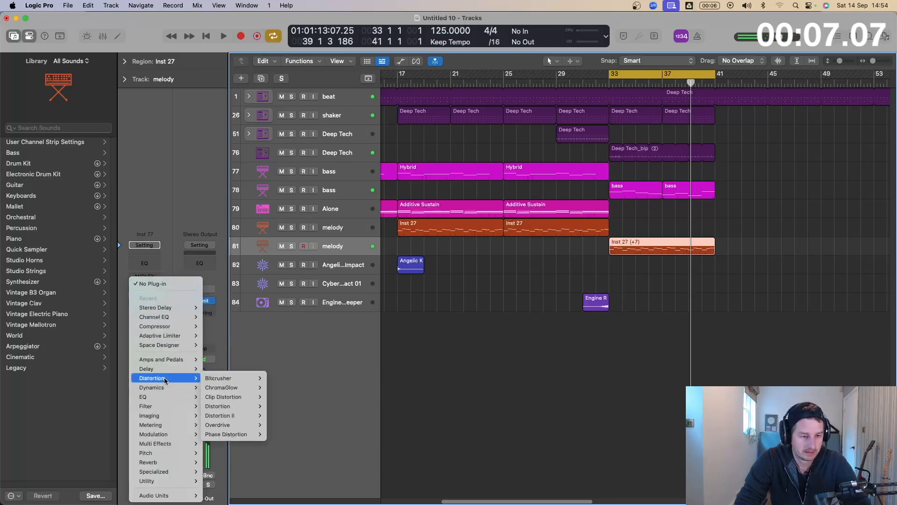
click(271, 389)
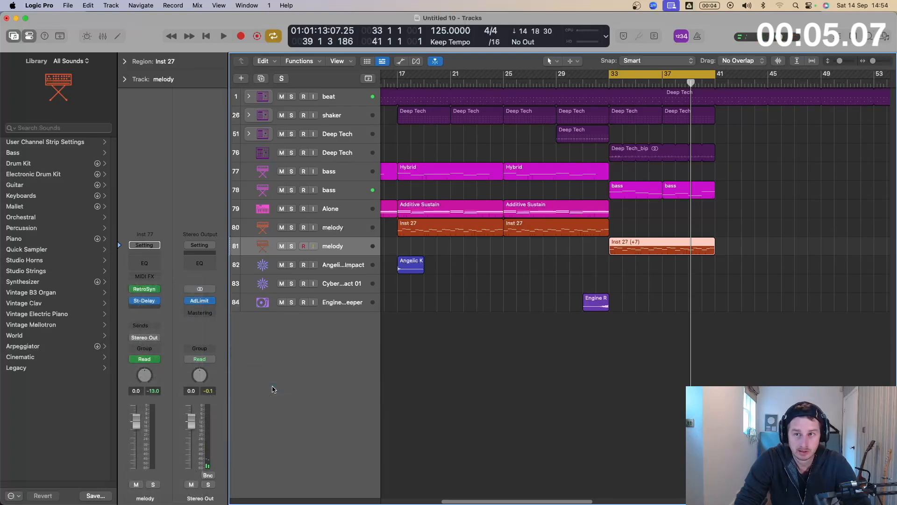
drag(476, 256, 482, 183)
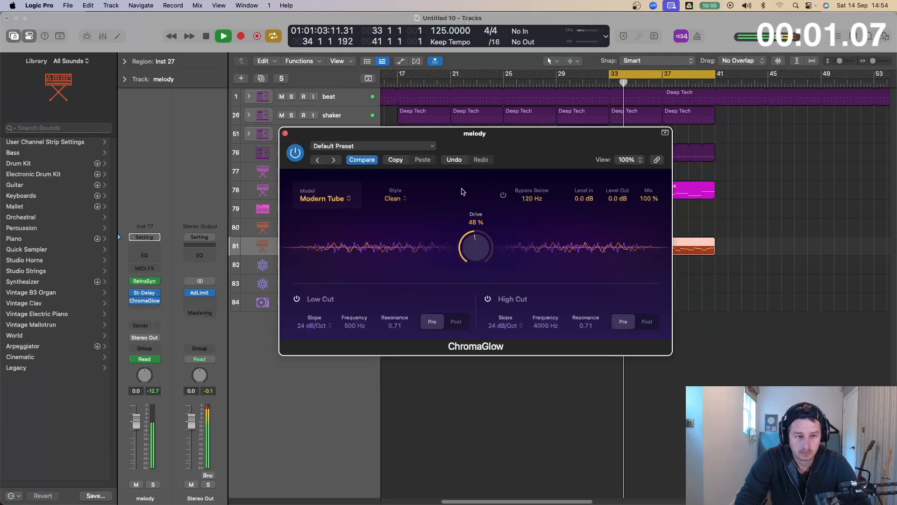
Reorder the bar 33 melody track's effects so ChromaGlow precedes Stereo Delay, and set the ChromaGlow drive to 51%.
key(space)
drag(145, 293, 147, 309)
key(space)
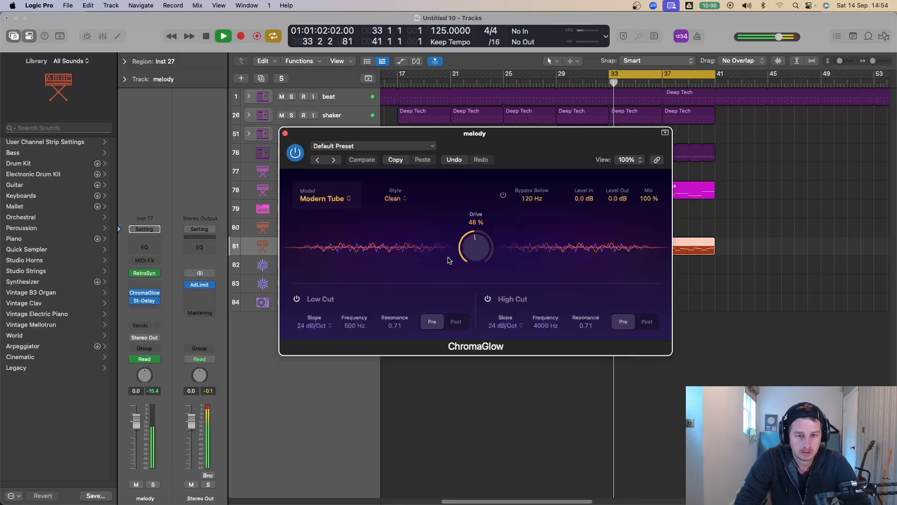
drag(477, 255, 478, 249)
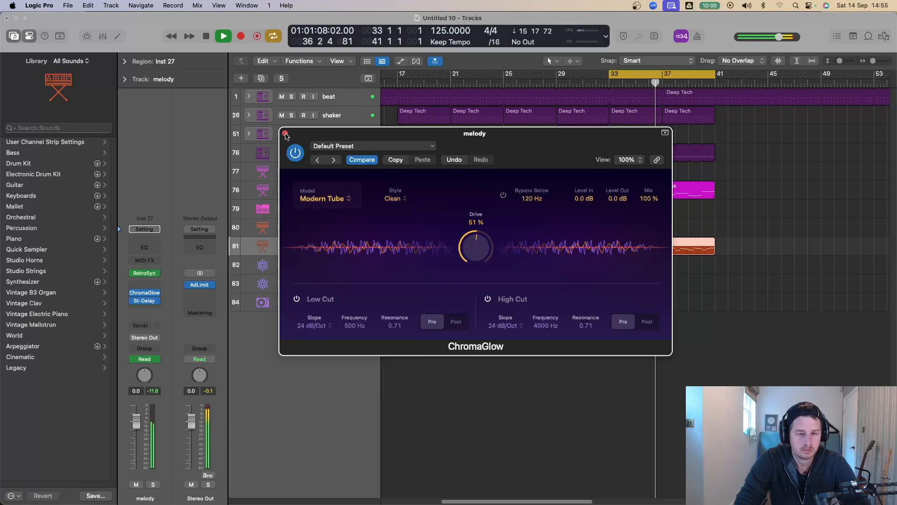
click(285, 134)
key(space)
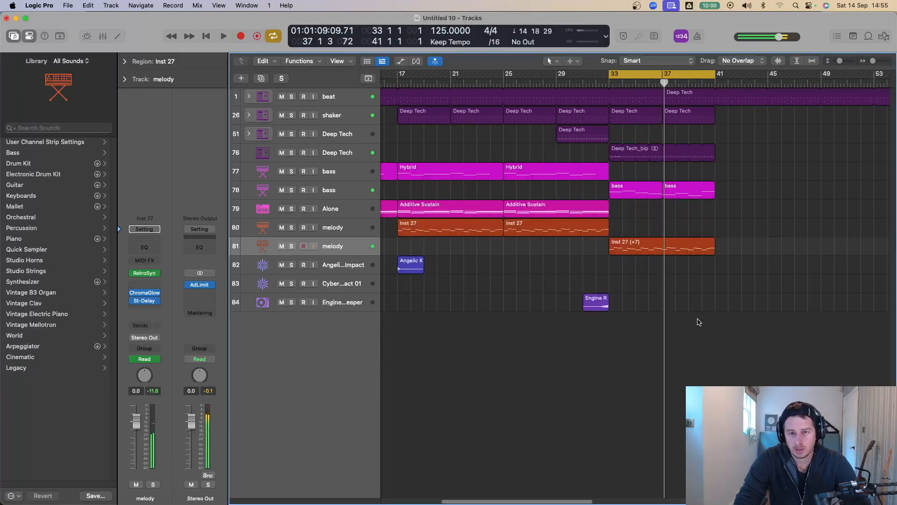
Turn off cycling, play from the start, and copy the bar 33 to 41 shaker, Deep Tech_bip, bass and melody regions to bar 41.
key(c)
key(Return)
scroll(715, 332, down, 5)
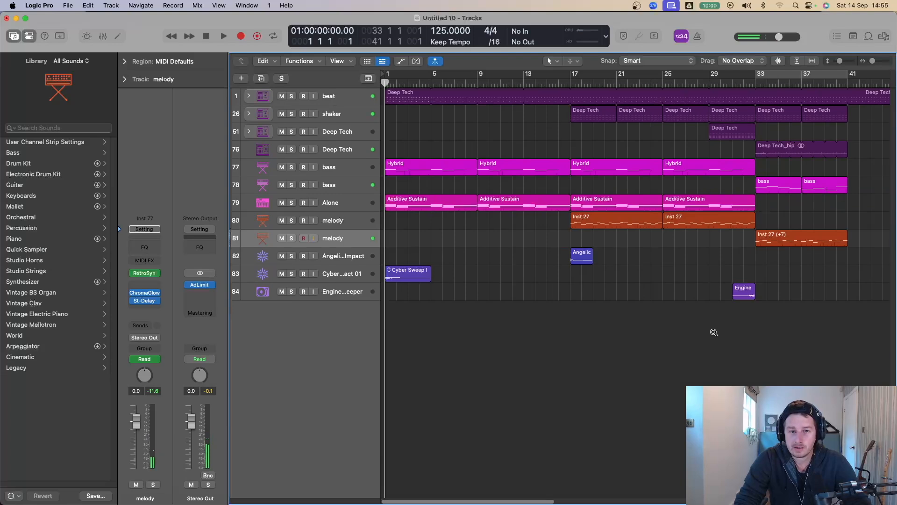
key(space)
drag(706, 339, 513, 90)
drag(661, 408, 515, 129)
drag(515, 132, 629, 133)
key(Return)
scroll(584, 225, down, 2)
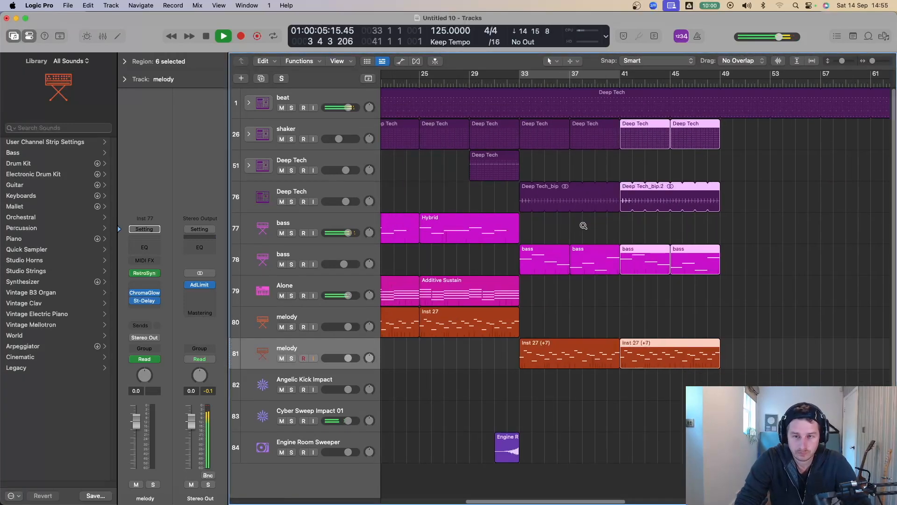
Copy the bar 17 Angelic Kick Impact region to bars 9 and 25.
ctrl+alt+click(510, 231)
ctrl+alt+click(495, 228)
drag(468, 339, 386, 98)
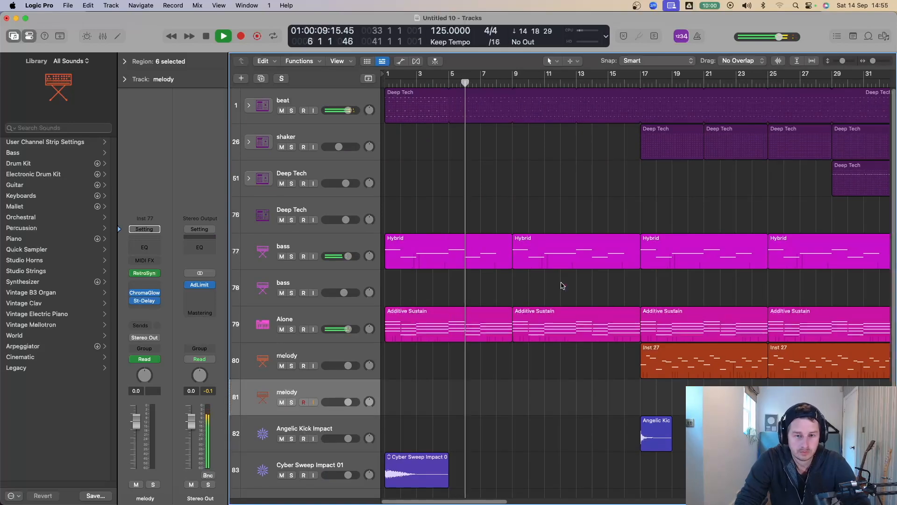
scroll(476, 317, down, 2)
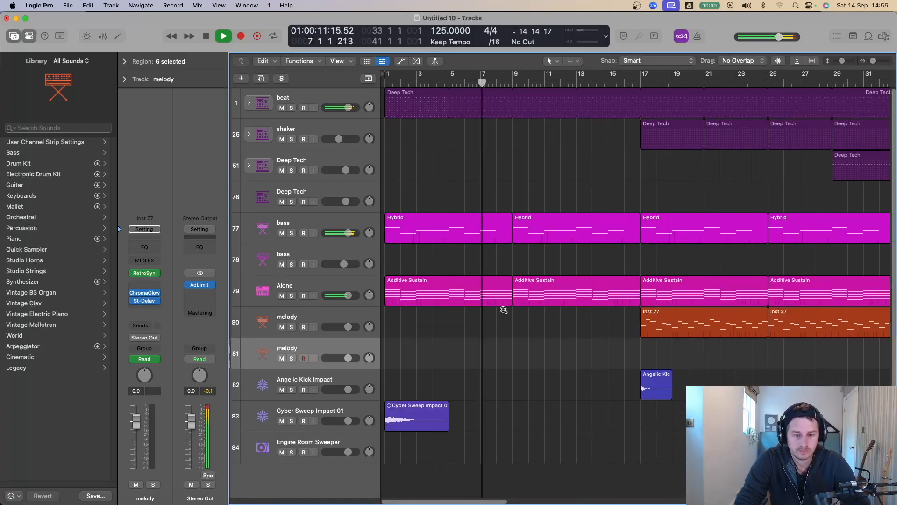
drag(651, 391, 524, 392)
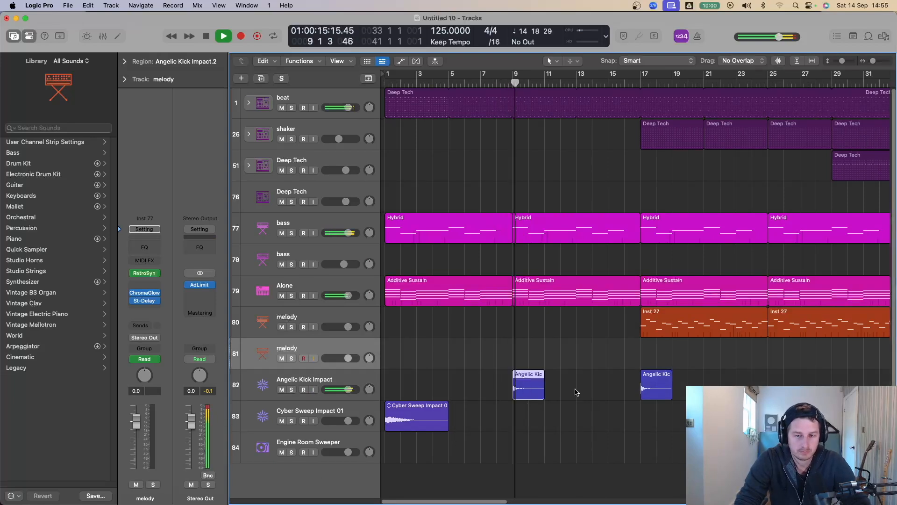
scroll(575, 393, down, 4)
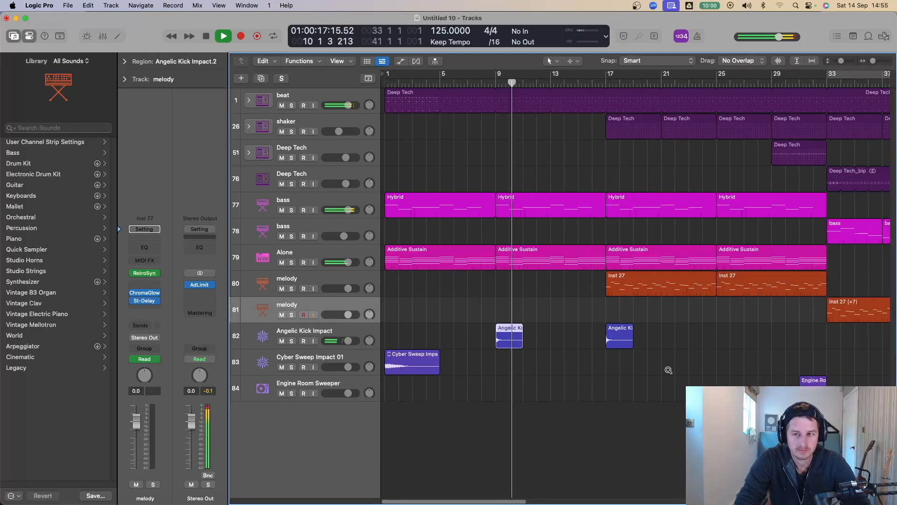
drag(624, 336, 734, 336)
Listen through the whole arrangement, checking the Engine Room Sweeper track and the channel levels in the mixer.
scroll(599, 308, down, 3)
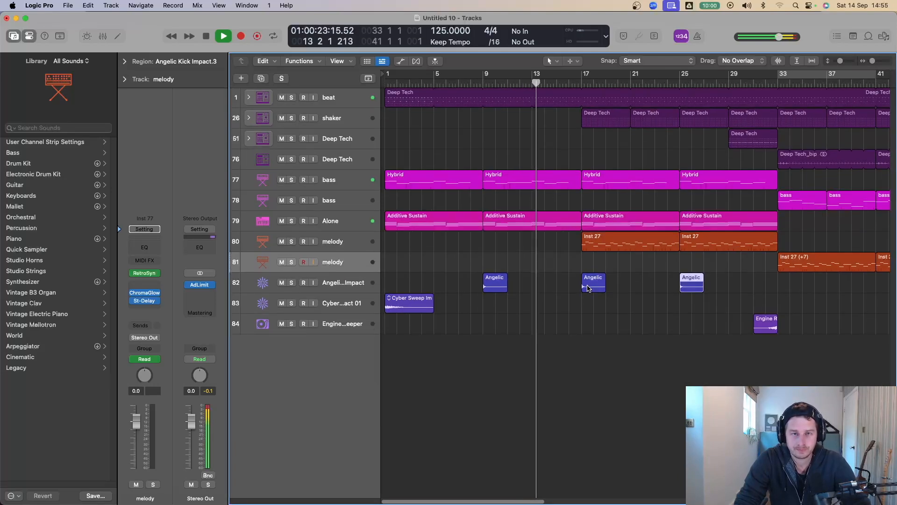
scroll(589, 288, up, 2)
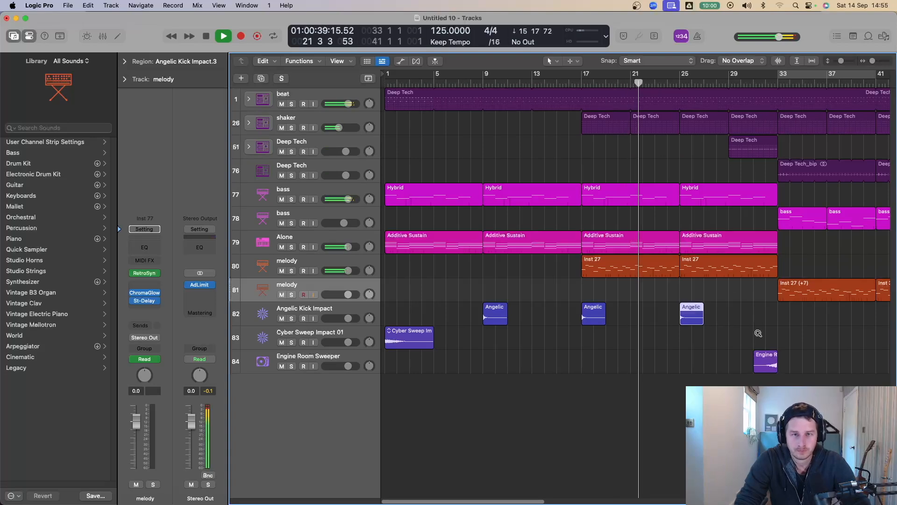
key(z)
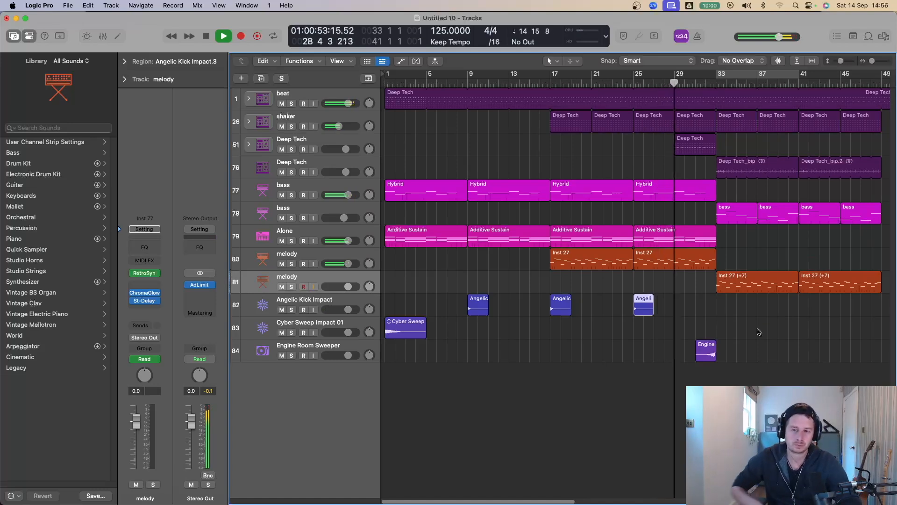
scroll(813, 325, down, 2)
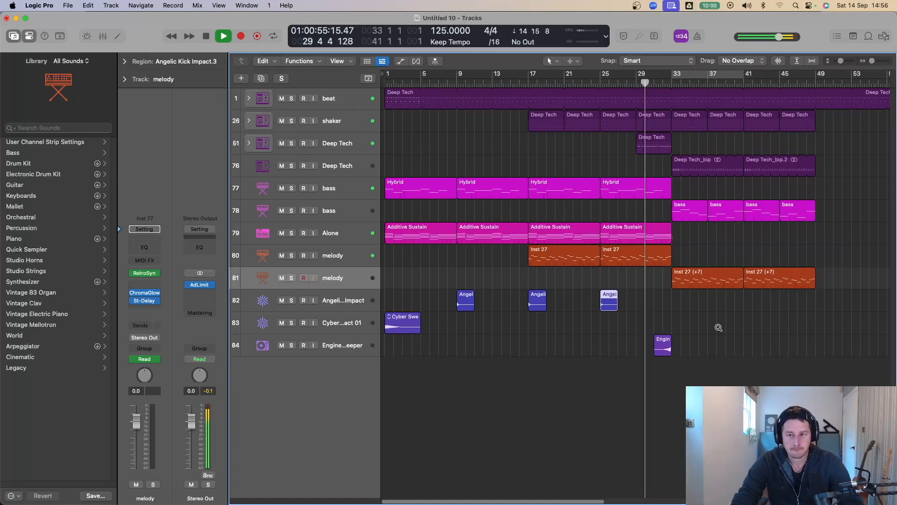
scroll(655, 334, down, 1)
scroll(654, 336, down, 1)
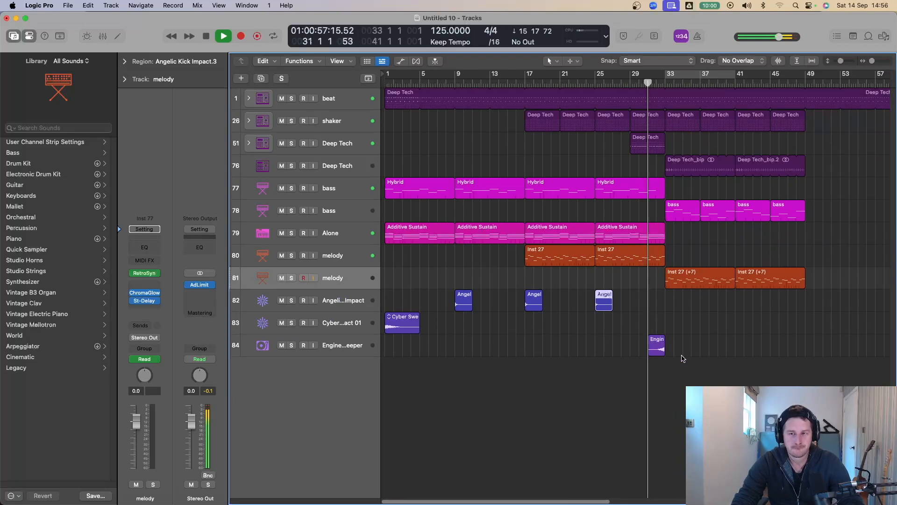
click(365, 354)
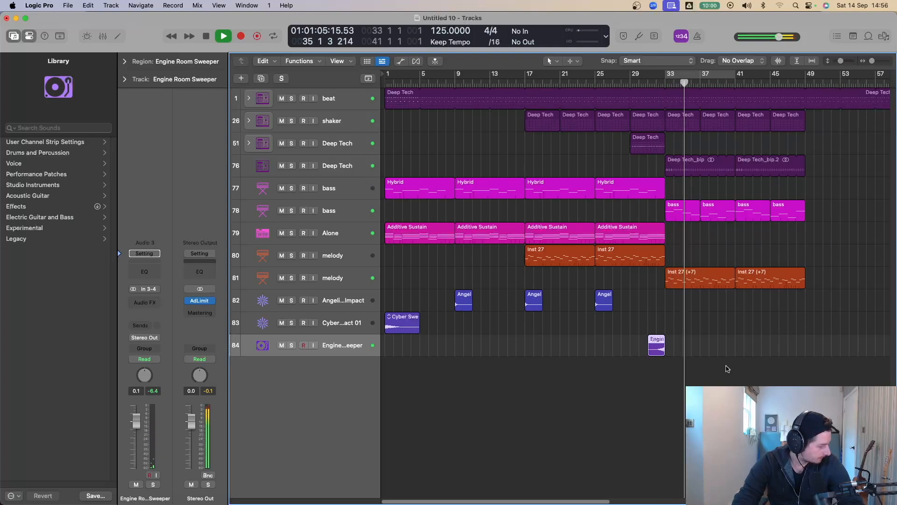
key(x)
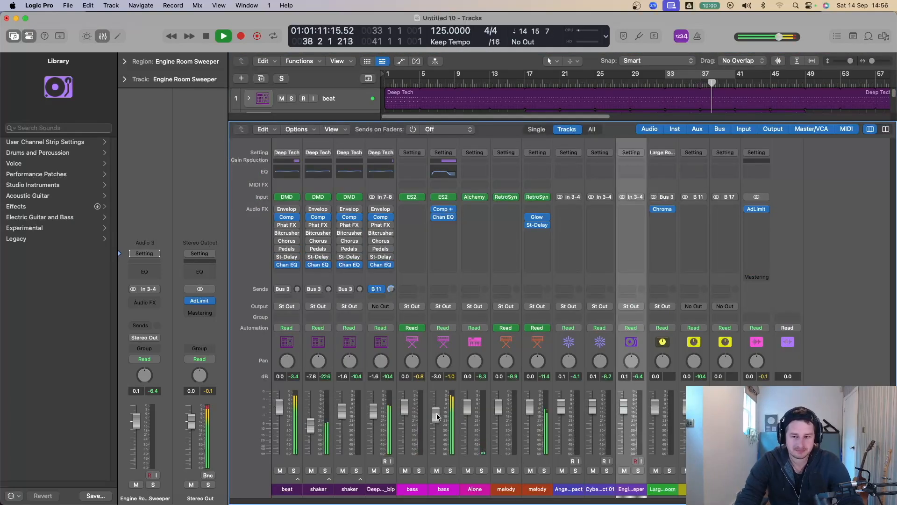
key(e)
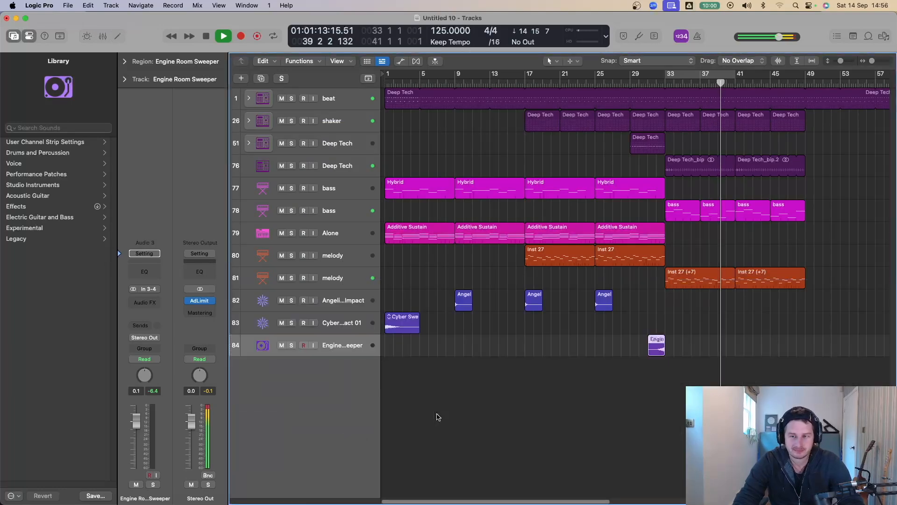
key(z)
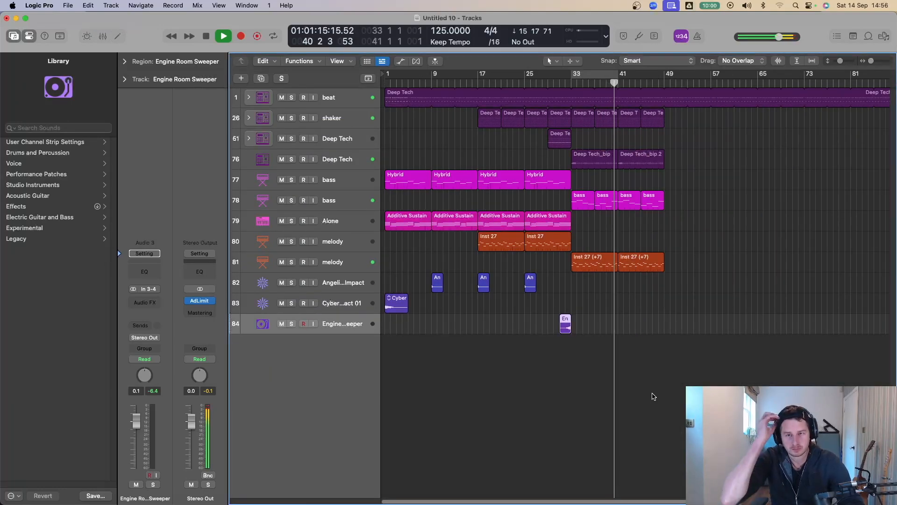